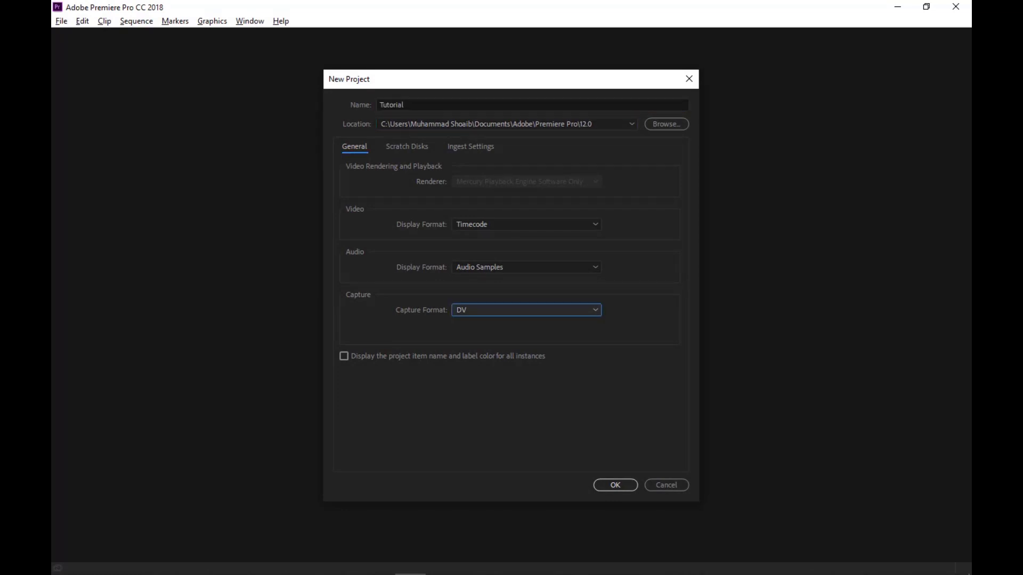
# Create the project named Tutorial with Timecode video display, Audio Samples audio display and DV capture format.
pyautogui.press('Return')
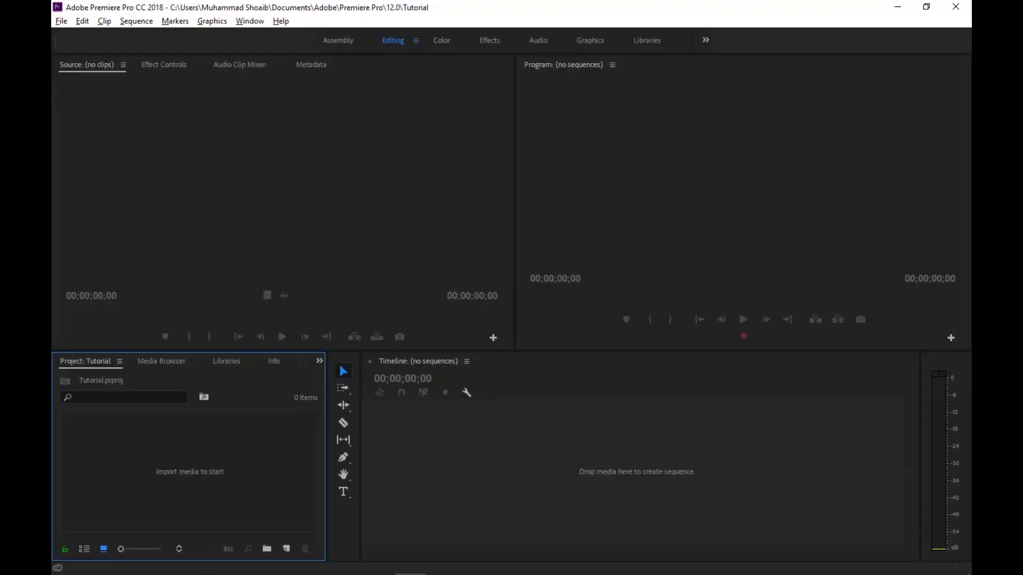
pyautogui.click(304, 203)
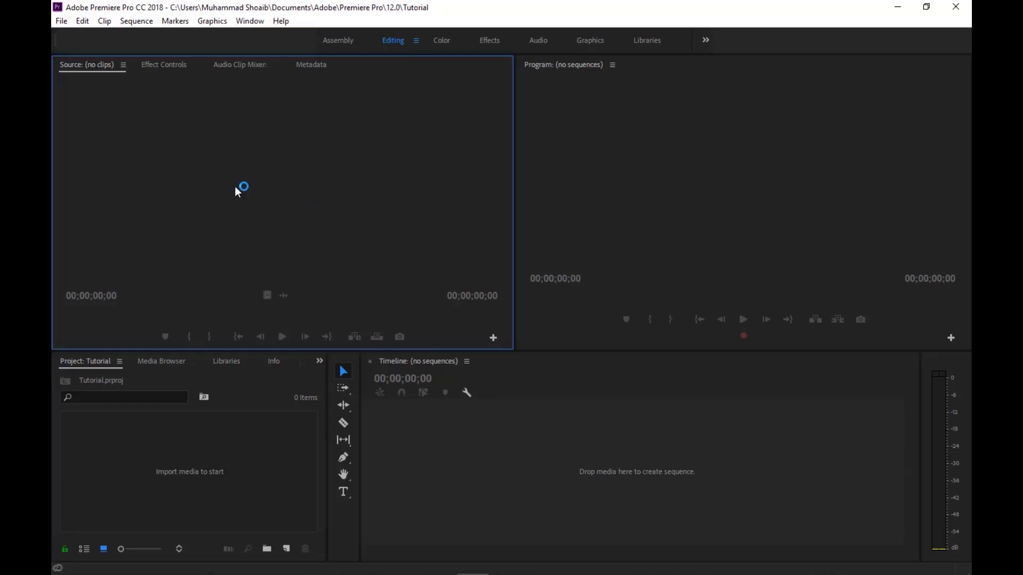
pyautogui.click(269, 458)
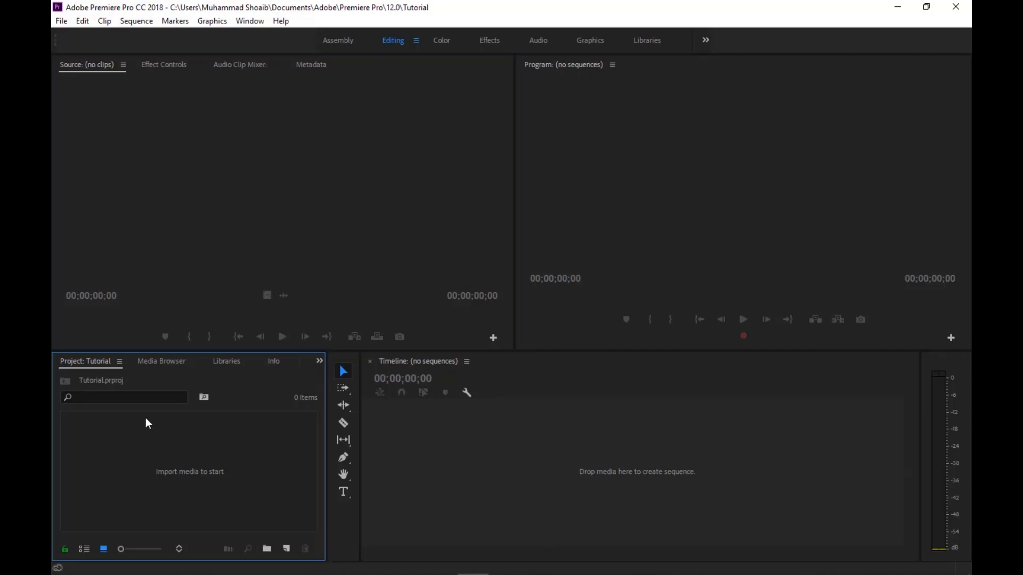
pyautogui.click(653, 495)
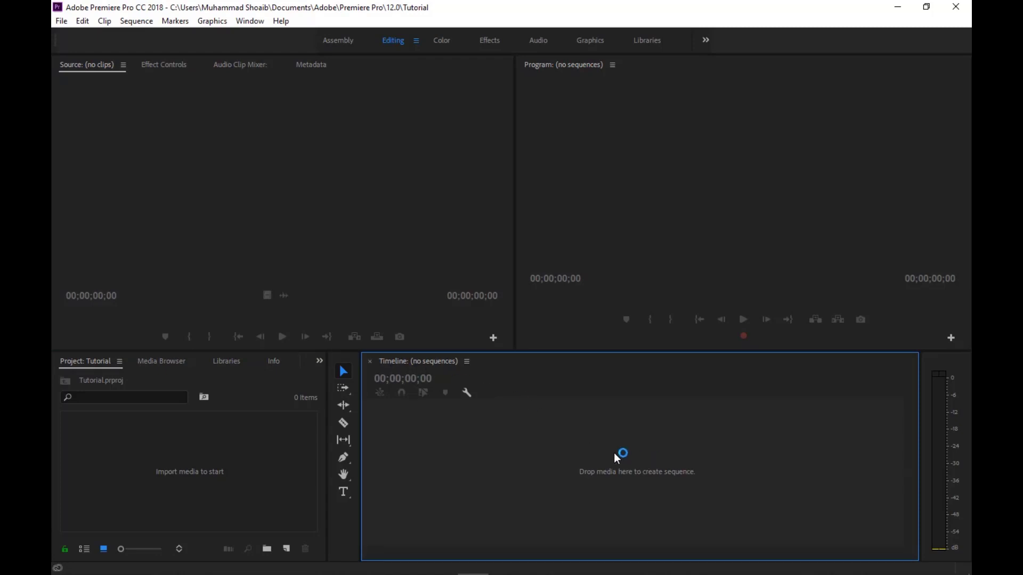
pyautogui.click(661, 171)
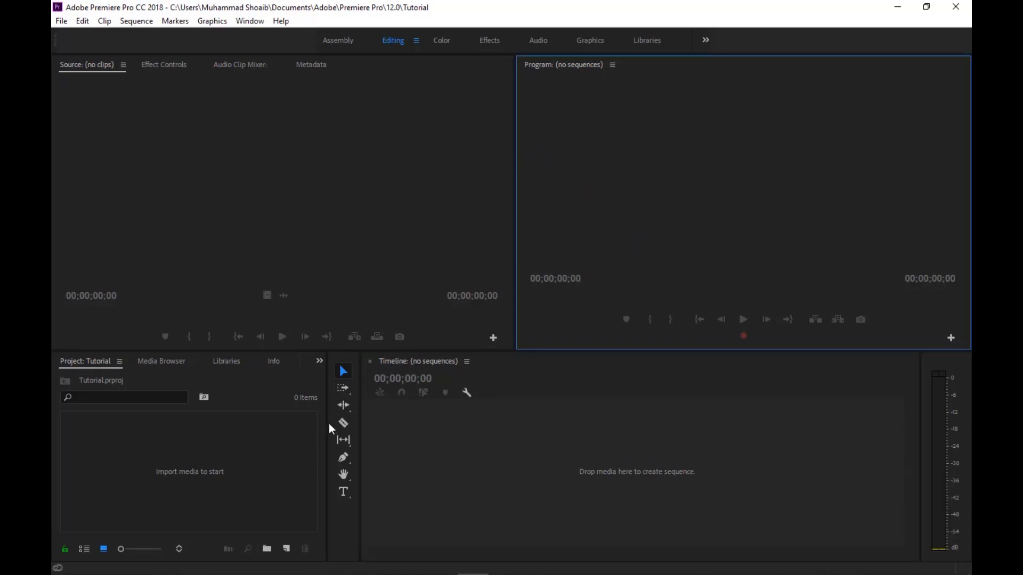
# Import the four selected video clips from the file explorer into the Tutorial project.
pyautogui.click(187, 473)
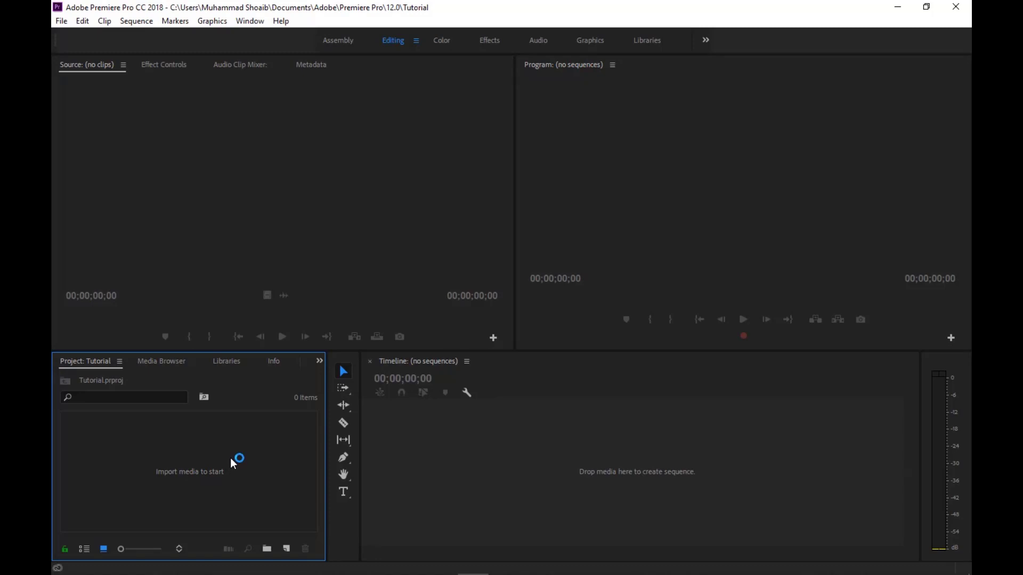
pyautogui.click(475, 328)
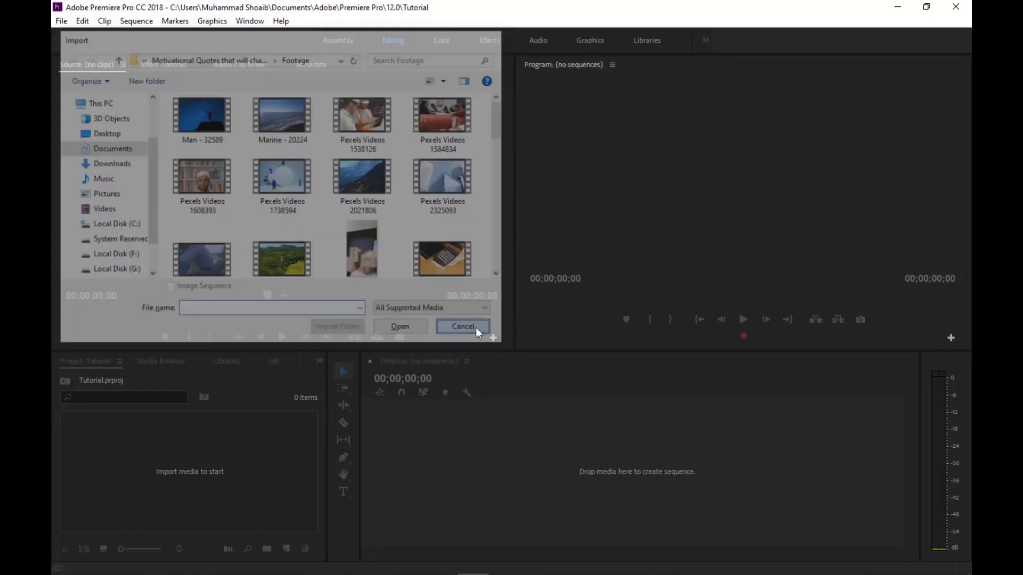
pyautogui.hotkey('alt', 'Tab')
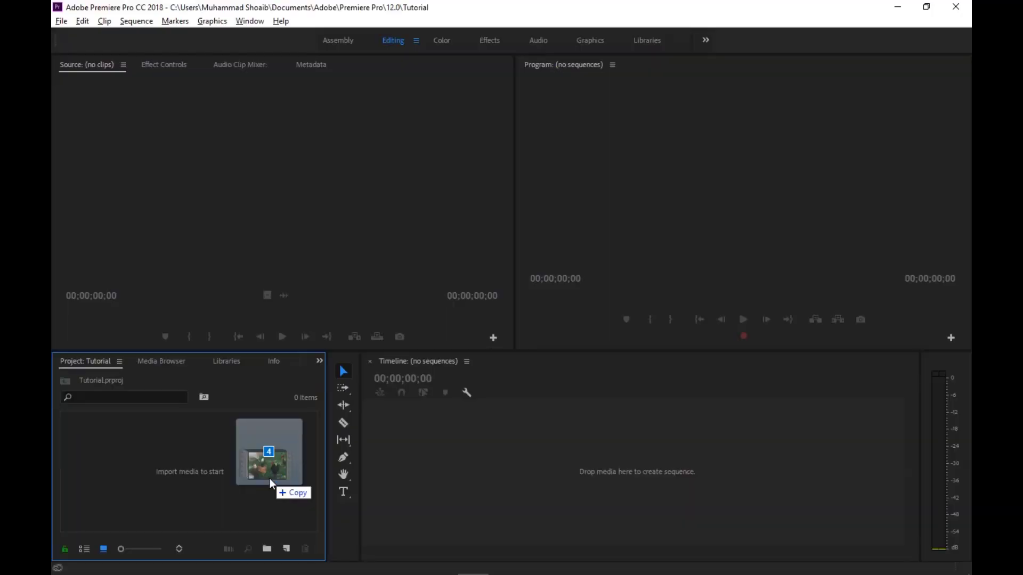
pyautogui.moveTo(270, 479); pyautogui.dragTo(268, 479)
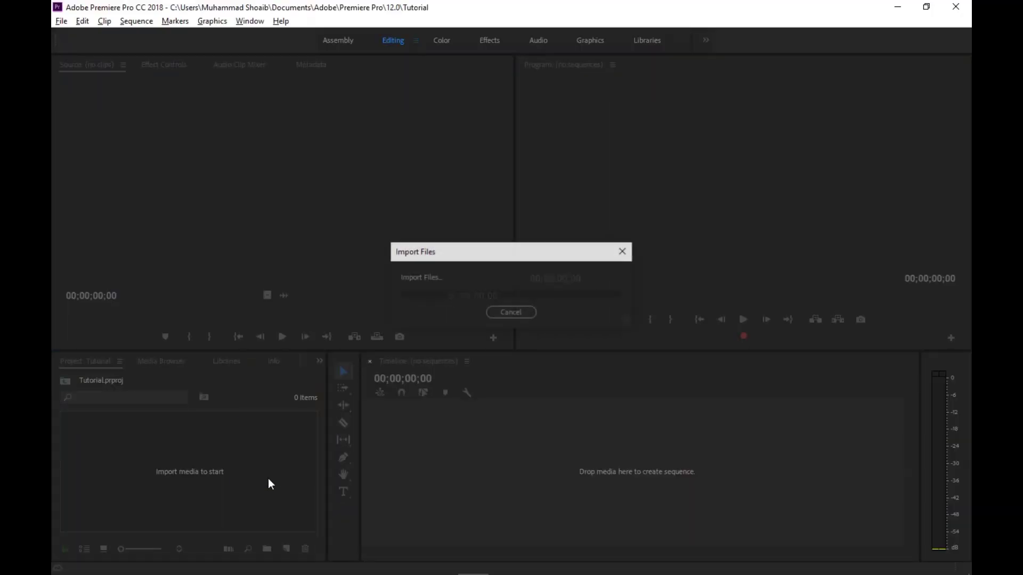
pyautogui.scroll(2, 264, 464)
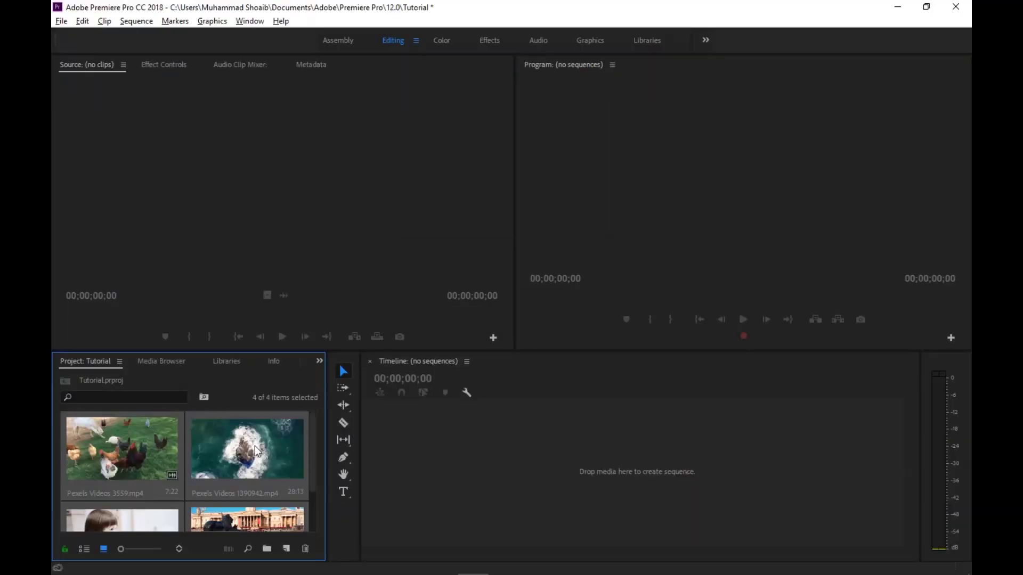
pyautogui.scroll(-1, 243, 479)
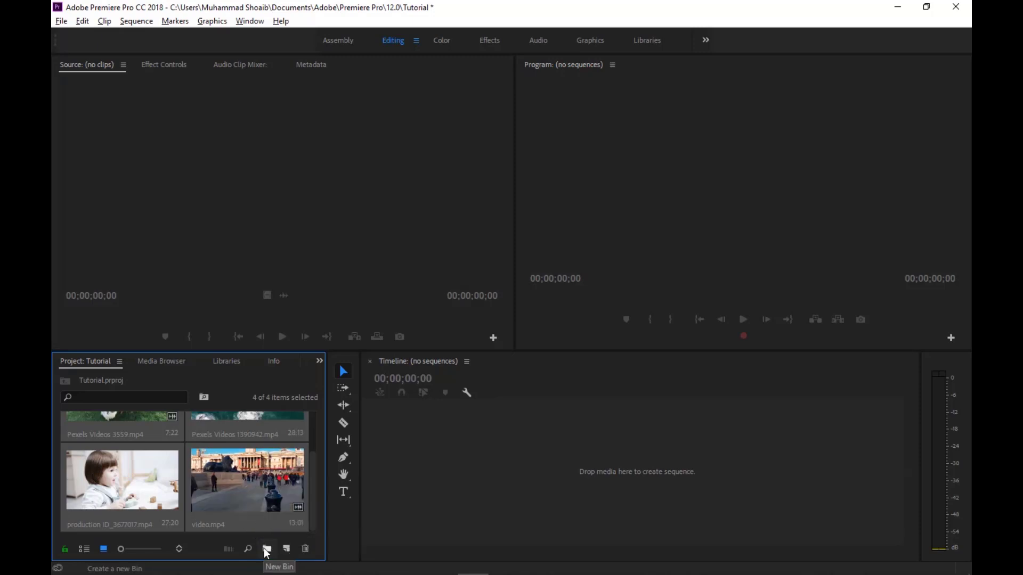
# Create a new bin in the project and name it Footage.
pyautogui.click(266, 550)
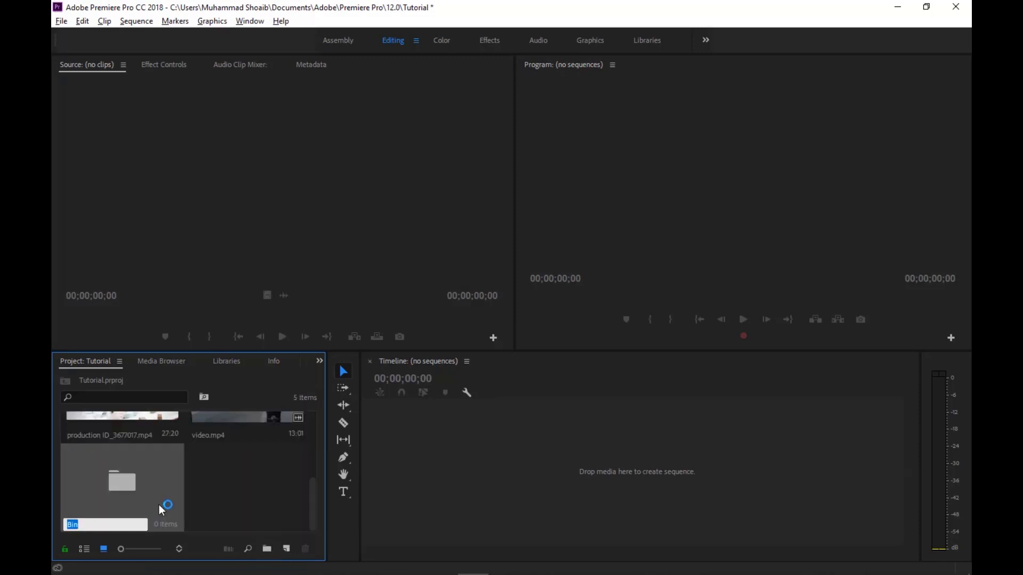
pyautogui.write('Folder')
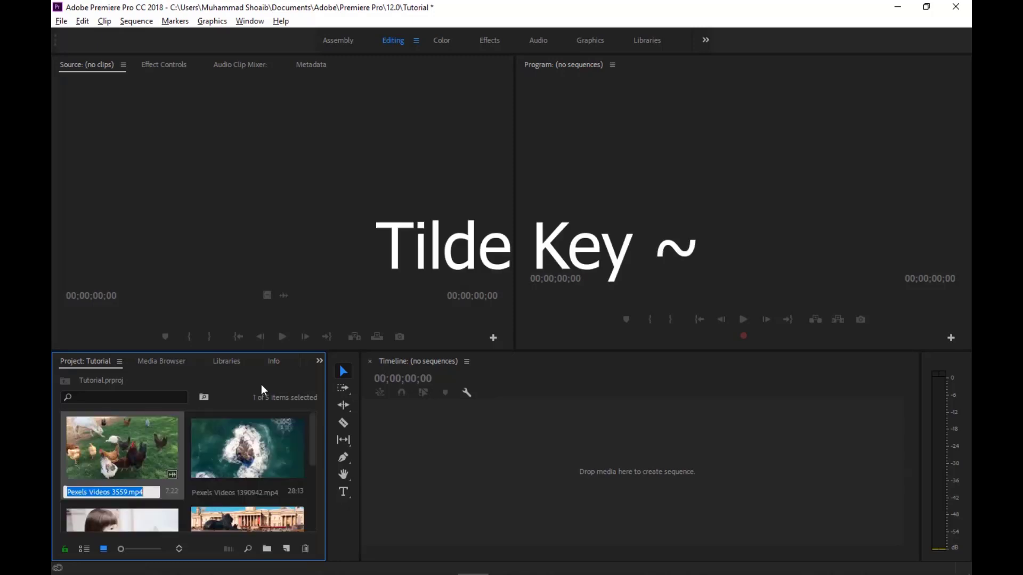
# Maximize the Project panel and move all four imported clips into the Footage bin.
pyautogui.write('`')
pyautogui.click(244, 386)
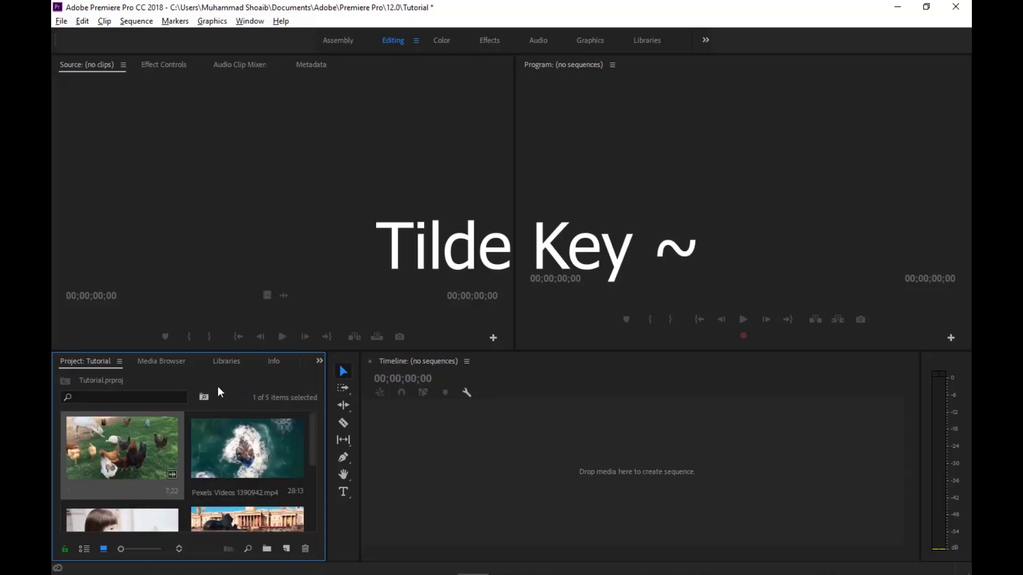
pyautogui.press('`')
pyautogui.moveTo(522, 251); pyautogui.dragTo(84, 156)
pyautogui.moveTo(509, 189); pyautogui.dragTo(635, 171)
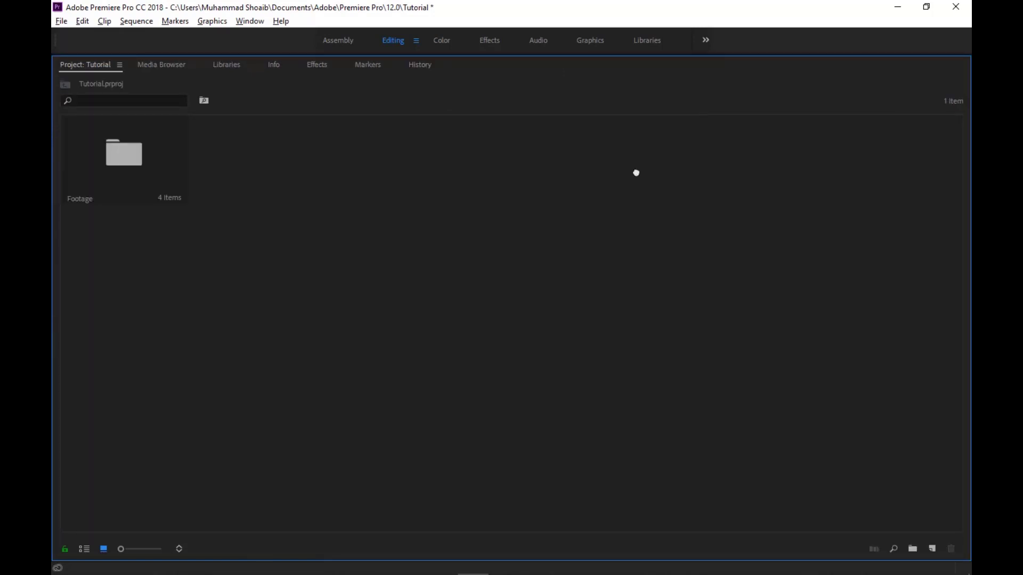
# Restore the Project panel to its normal size and open the Footage bin in its own tab.
pyautogui.click(110, 165)
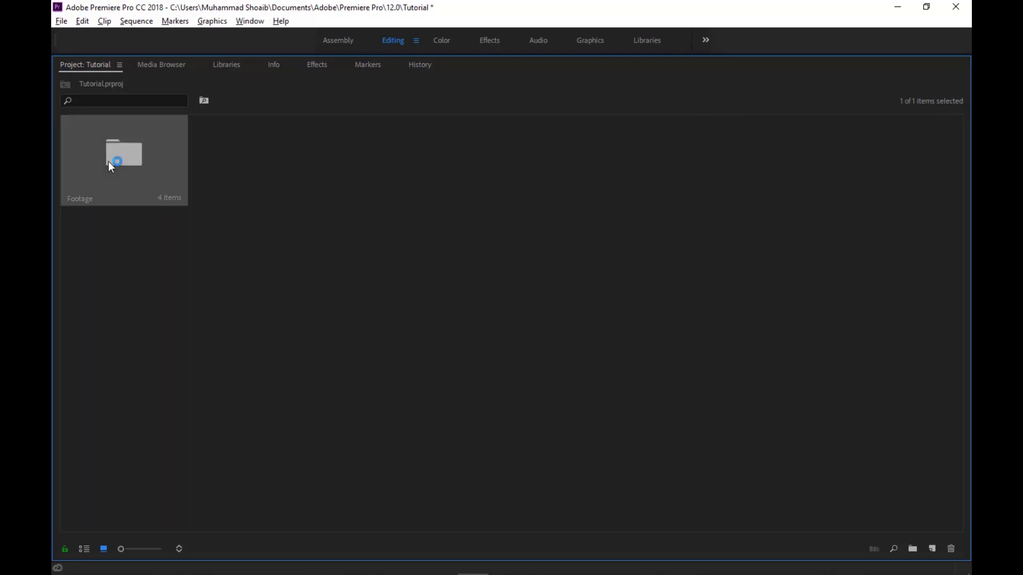
pyautogui.doubleClick(150, 174)
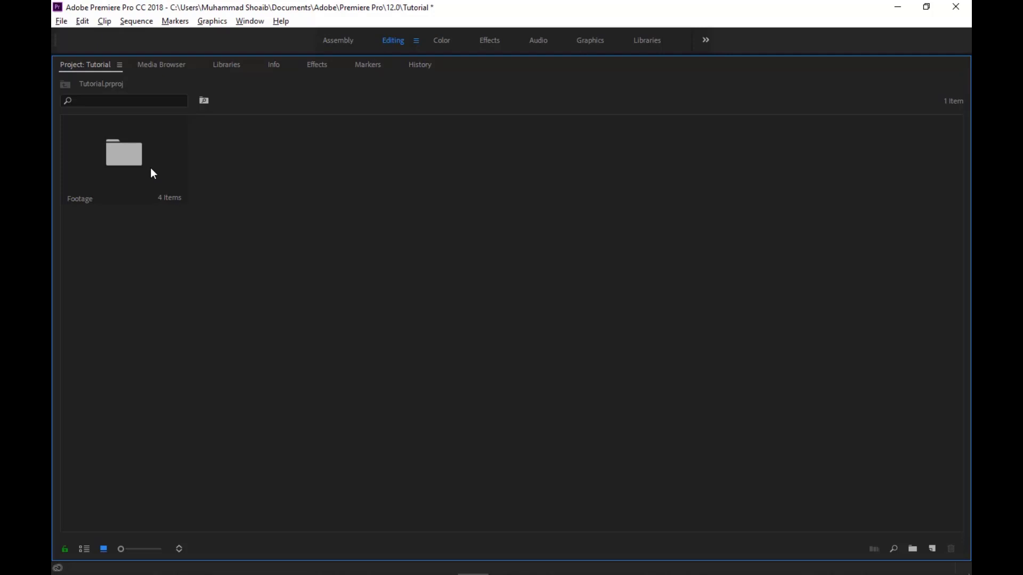
pyautogui.press('`')
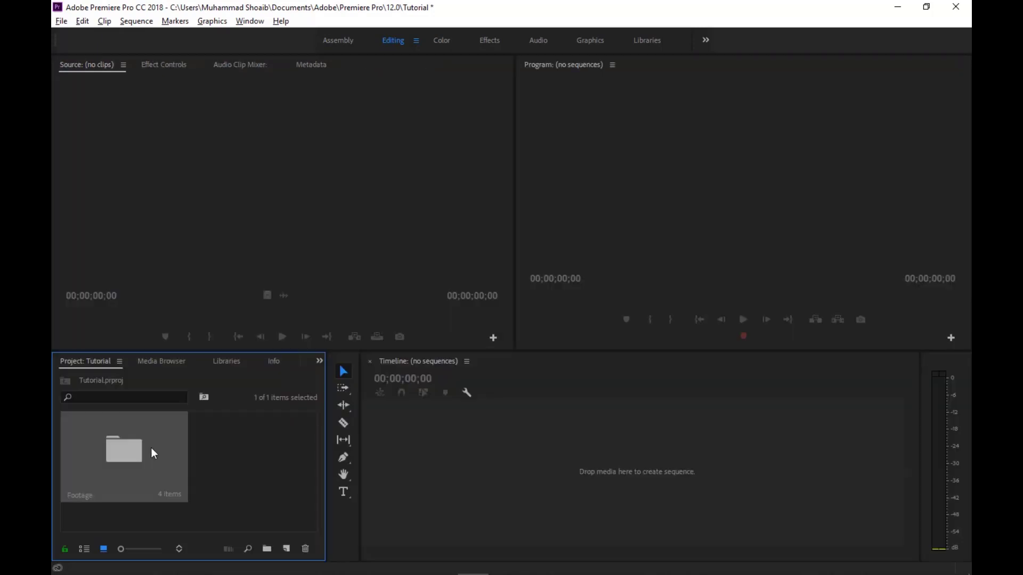
pyautogui.doubleClick(152, 450)
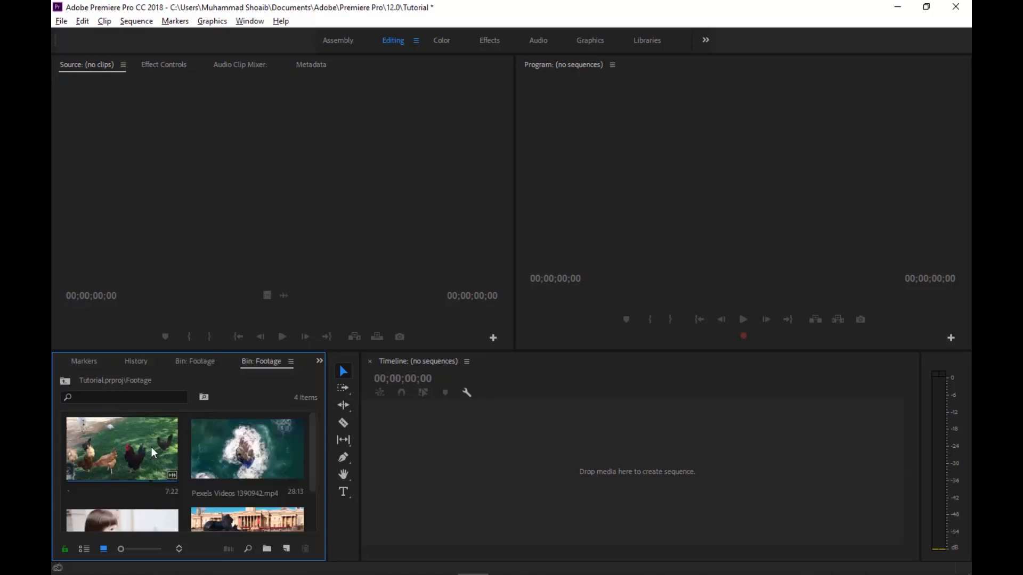
# Load the chickens clip into the Source monitor and preview it by playing and scrubbing through it.
pyautogui.click(132, 487)
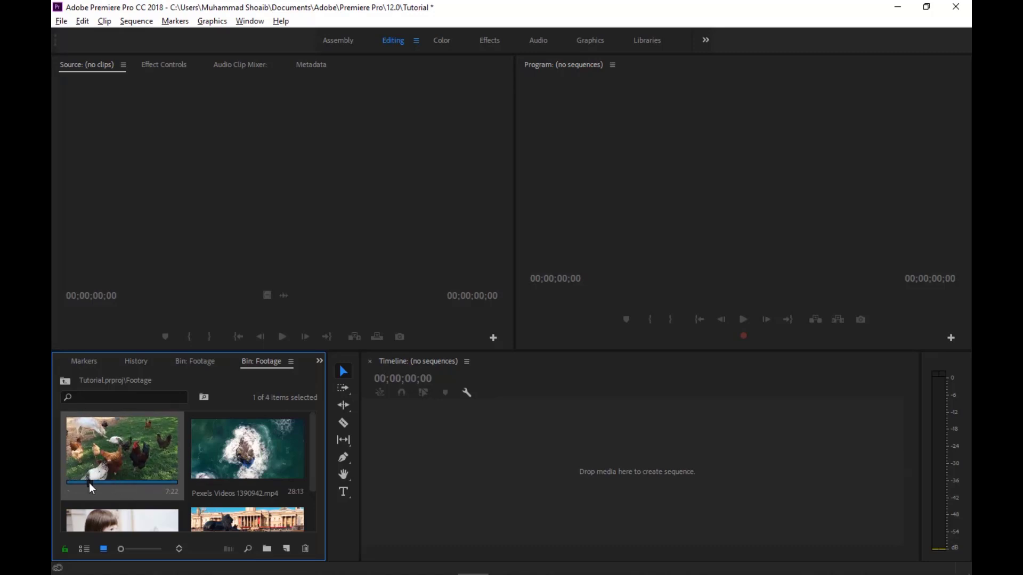
pyautogui.doubleClick(142, 452)
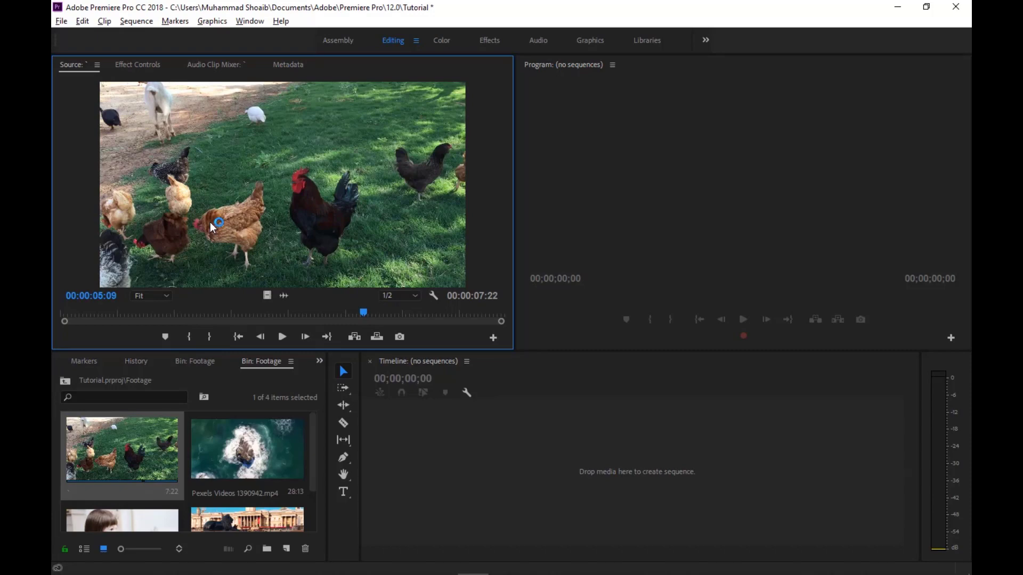
pyautogui.click(282, 337)
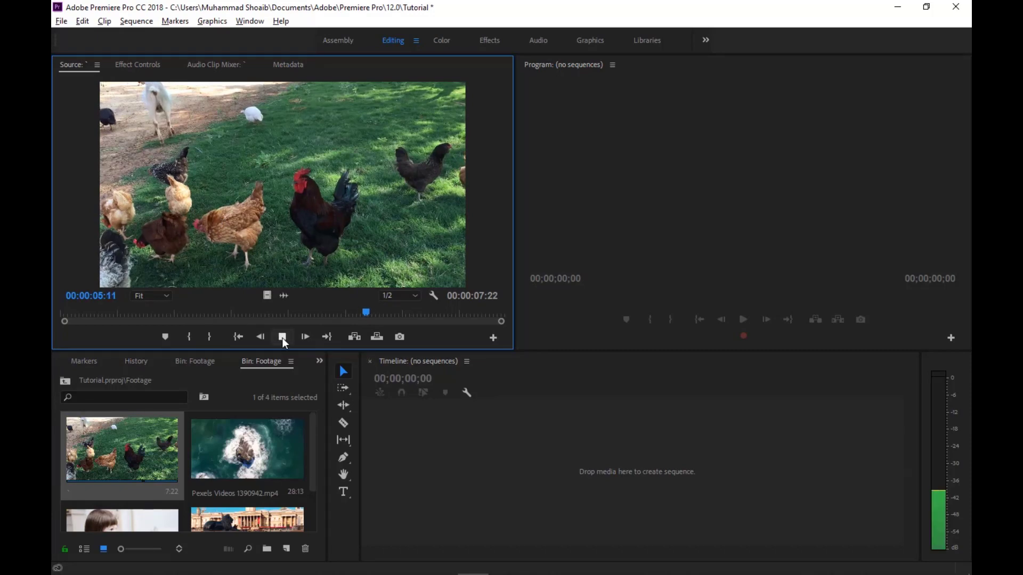
pyautogui.click(187, 312)
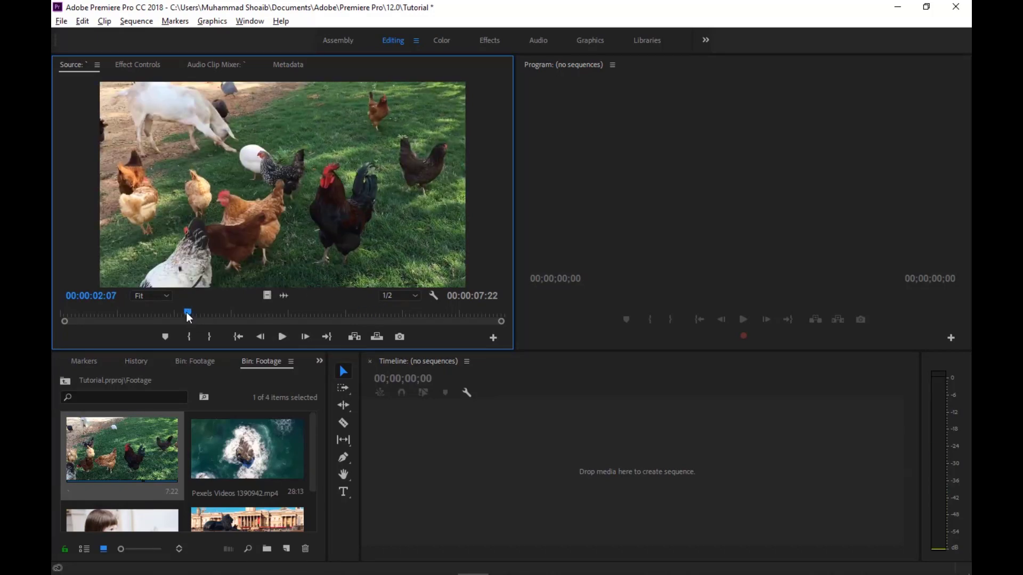
pyautogui.moveTo(187, 312); pyautogui.dragTo(364, 319)
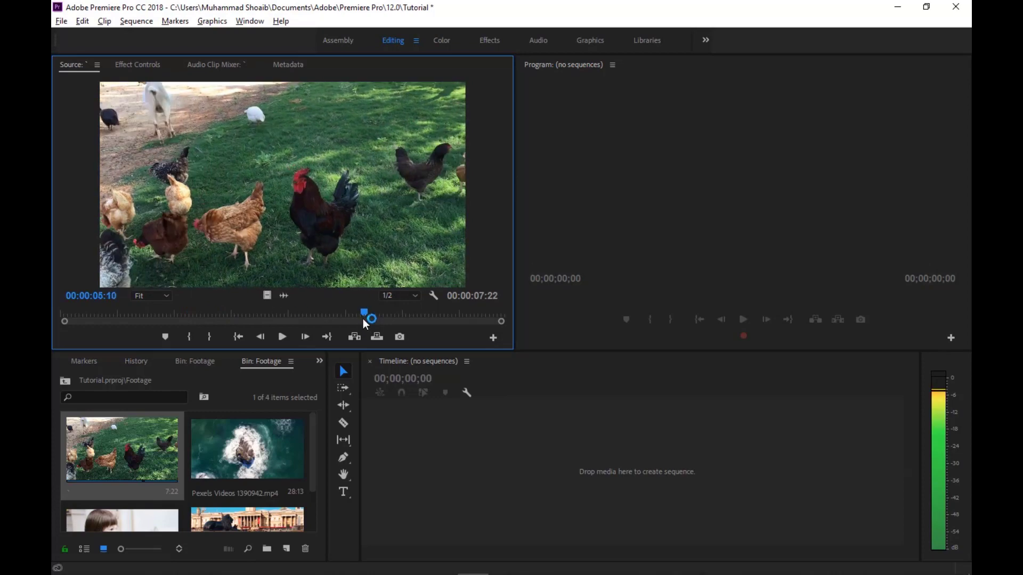
# Mark the chickens clip's In point at 00:00:02:08 and its Out point at 00:00:05:14 in the Source monitor.
pyautogui.click(190, 313)
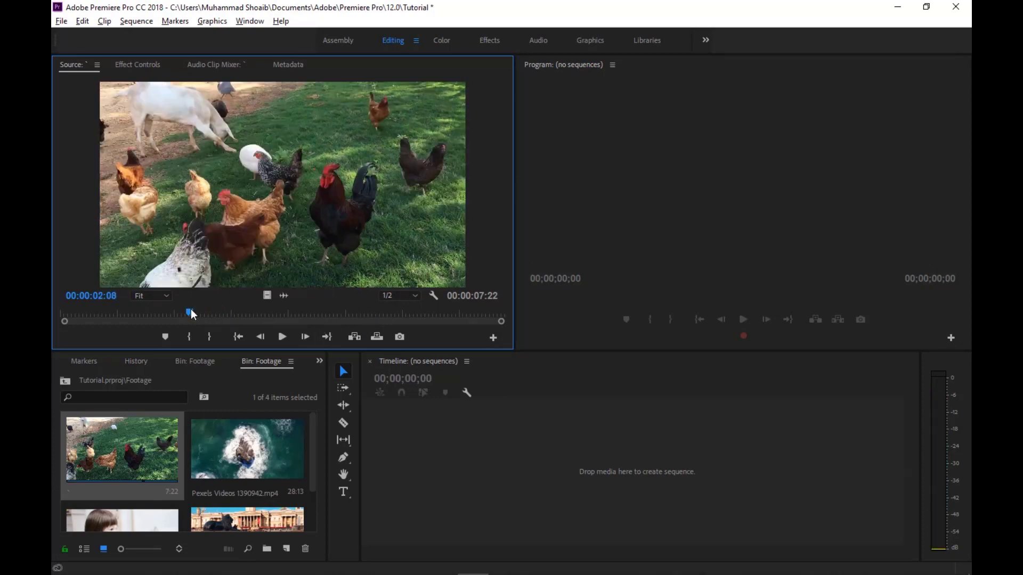
pyautogui.click(189, 337)
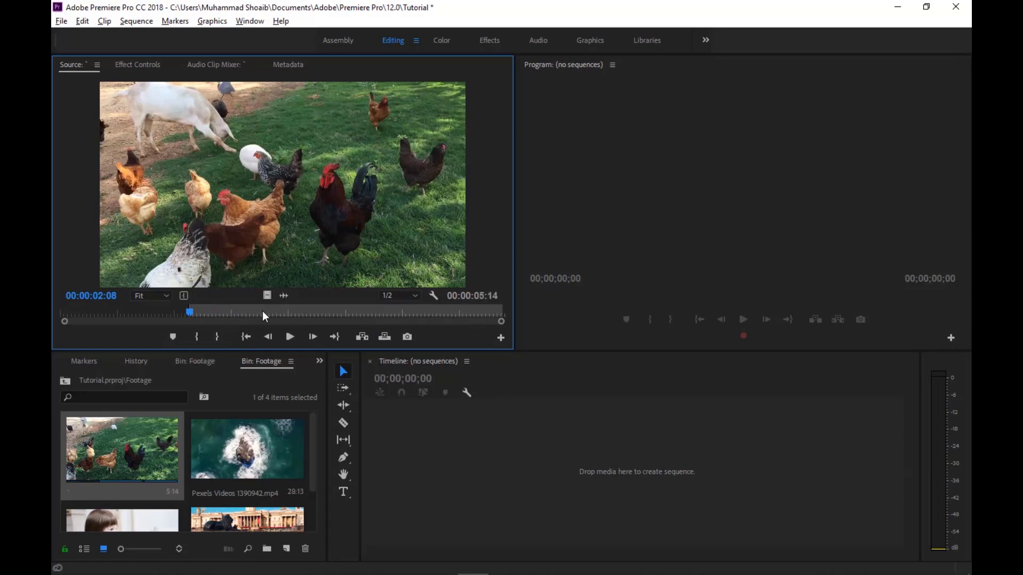
pyautogui.moveTo(190, 311); pyautogui.dragTo(372, 312)
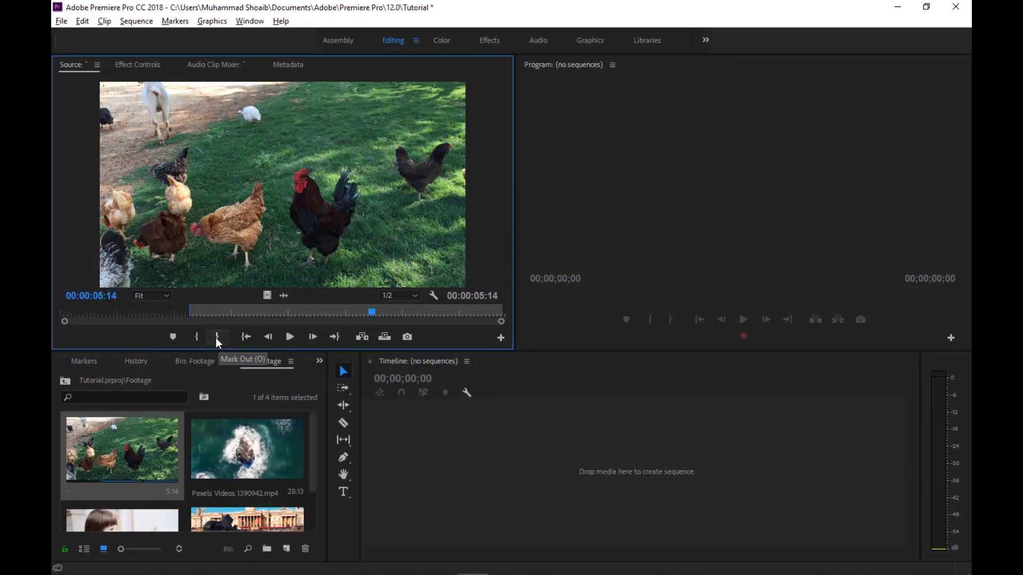
pyautogui.click(216, 337)
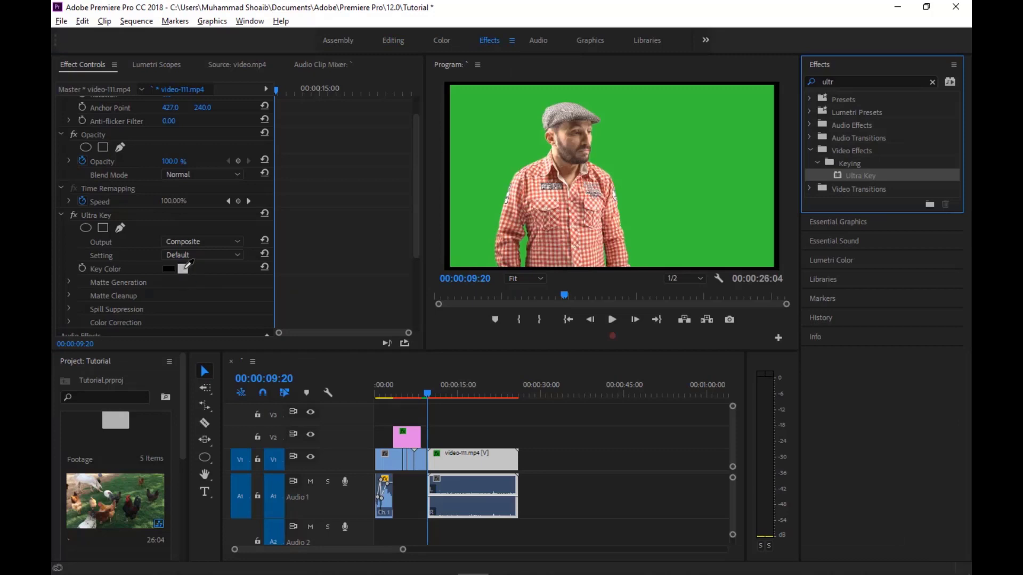
# Sample the green backdrop as the Ultra Key effect's key color for video-111.mp4.
pyautogui.moveTo(185, 268); pyautogui.dragTo(476, 160)
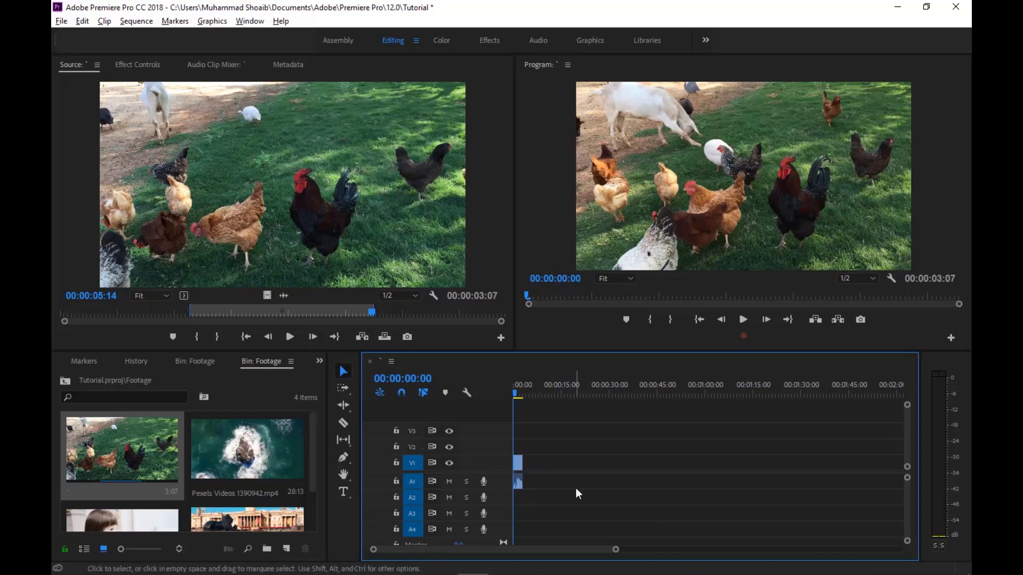
# Examine the chickens clip on the timeline at closer and wider zoom levels, and look further along the sequence.
pyautogui.press('=')
pyautogui.press('=')
pyautogui.press('=')
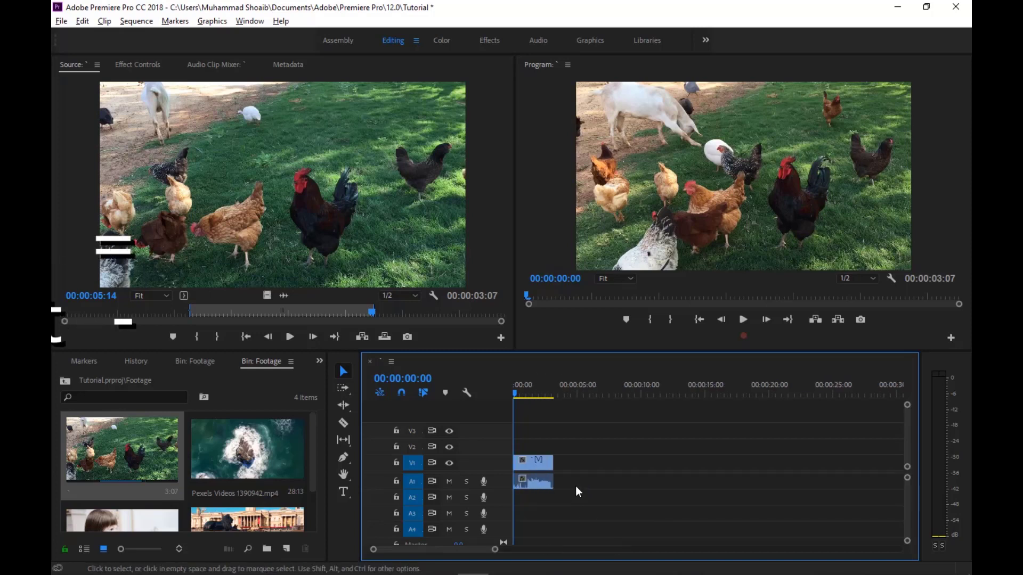
pyautogui.press('=')
pyautogui.press('=')
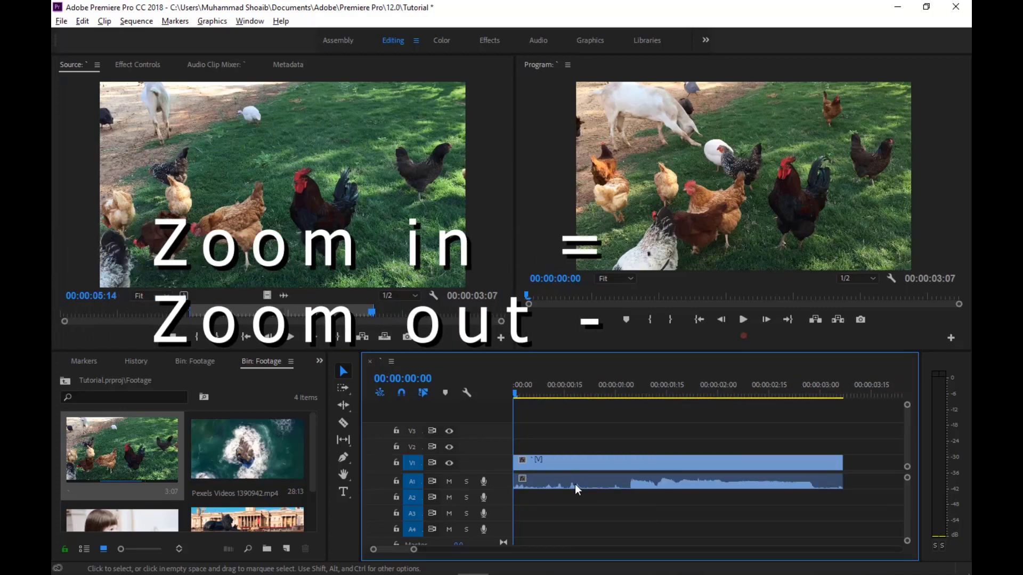
pyautogui.press('-')
pyautogui.press('-')
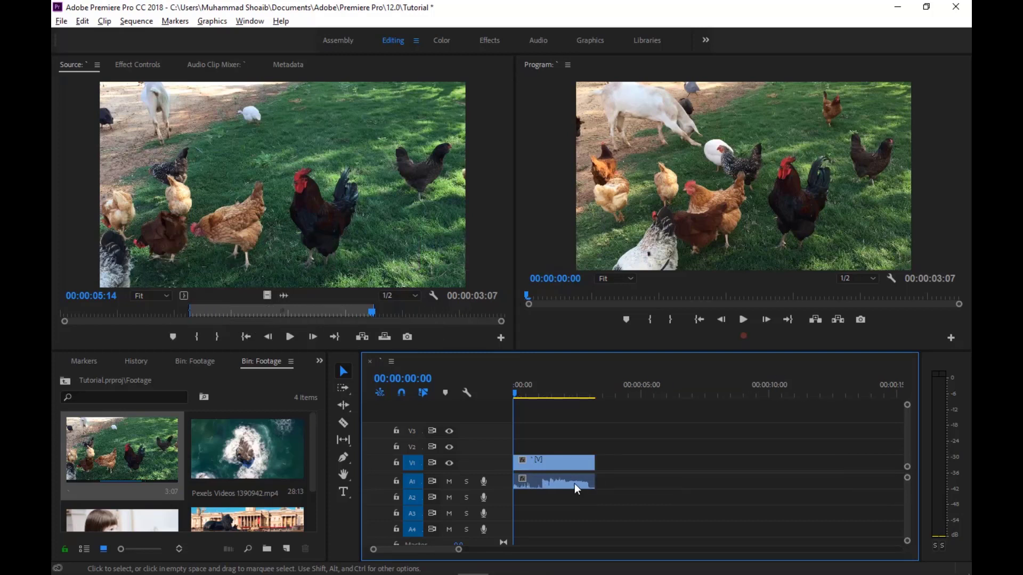
pyautogui.scroll(-5, 663, 470)
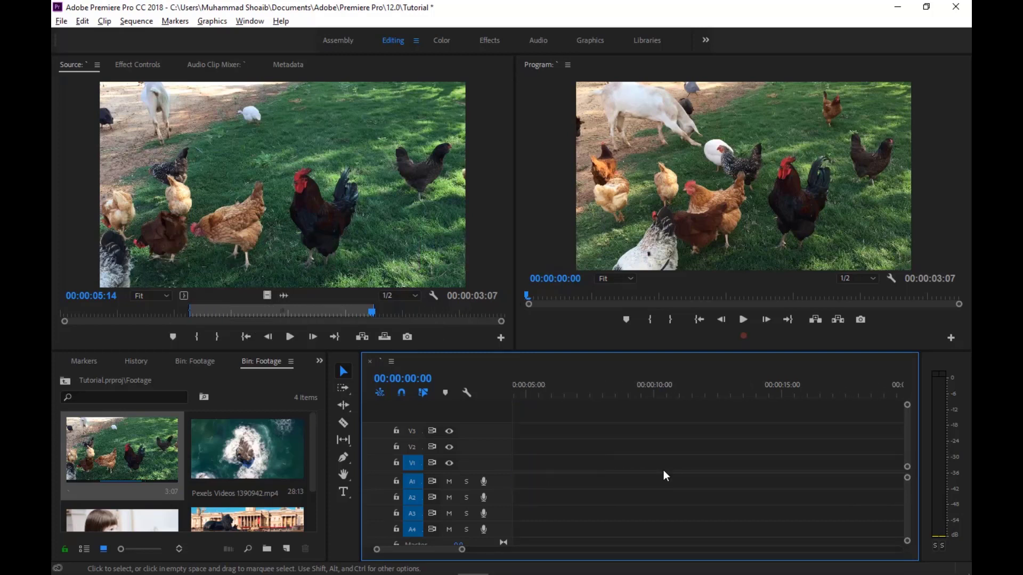
pyautogui.scroll(-5, 663, 470)
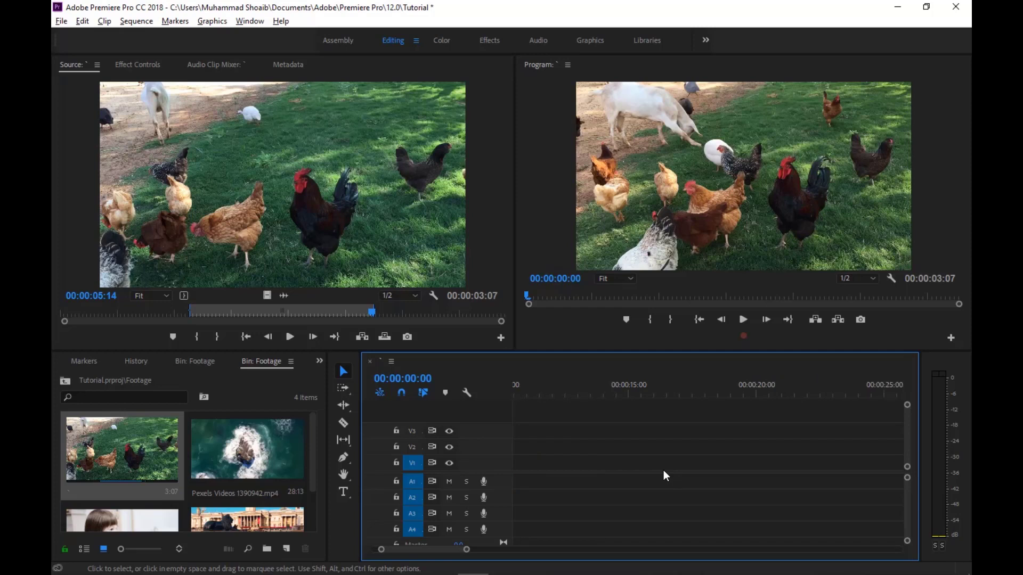
pyautogui.scroll(-2, 664, 470)
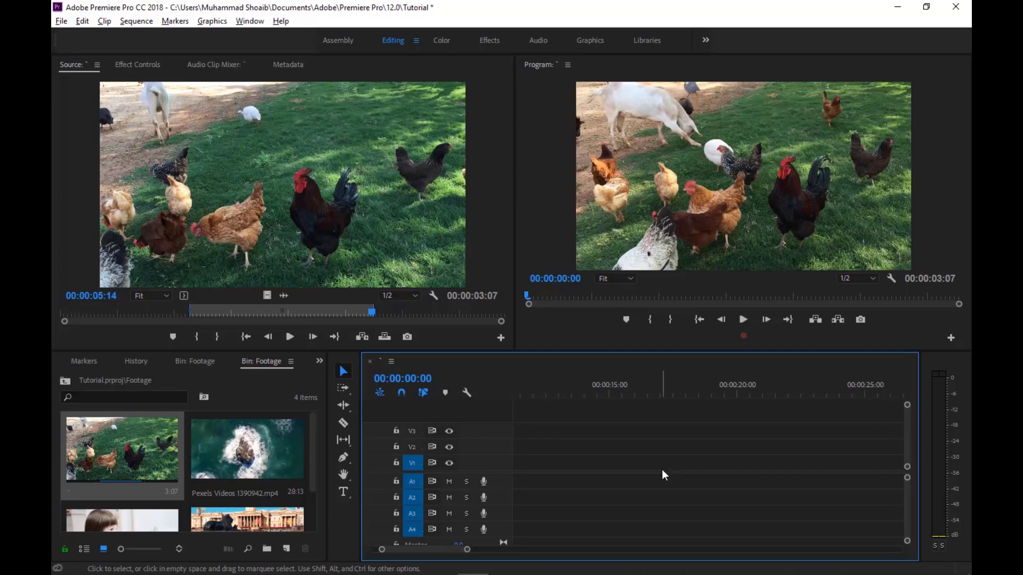
# Enlarge the video tracks and place Pexels Videos 1390942.mp4 directly after the chickens clip on track V1.
pyautogui.scroll(3, 662, 469)
pyautogui.scroll(3, 661, 469)
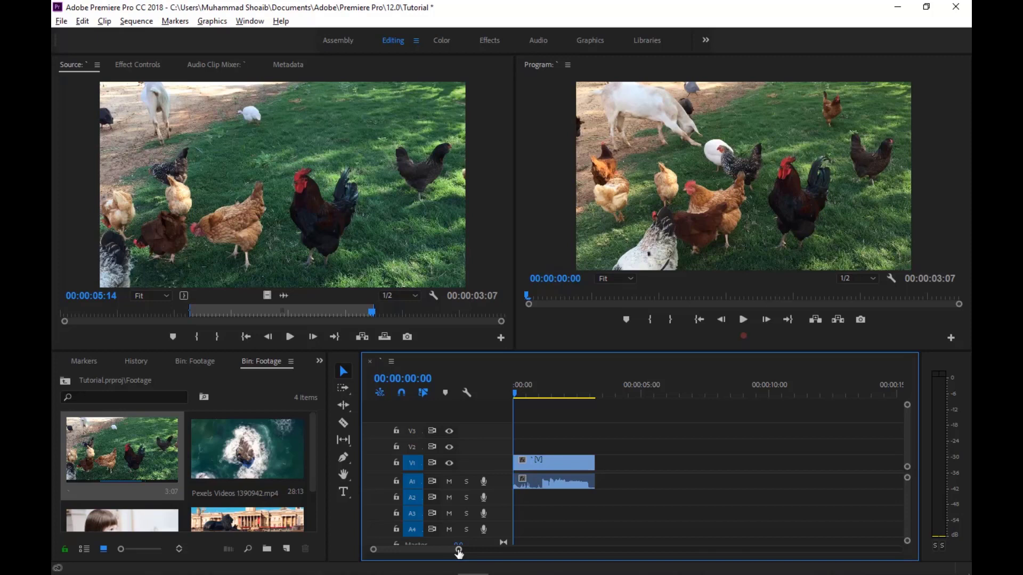
pyautogui.moveTo(459, 552); pyautogui.dragTo(656, 556)
pyautogui.moveTo(907, 468); pyautogui.dragTo(909, 478)
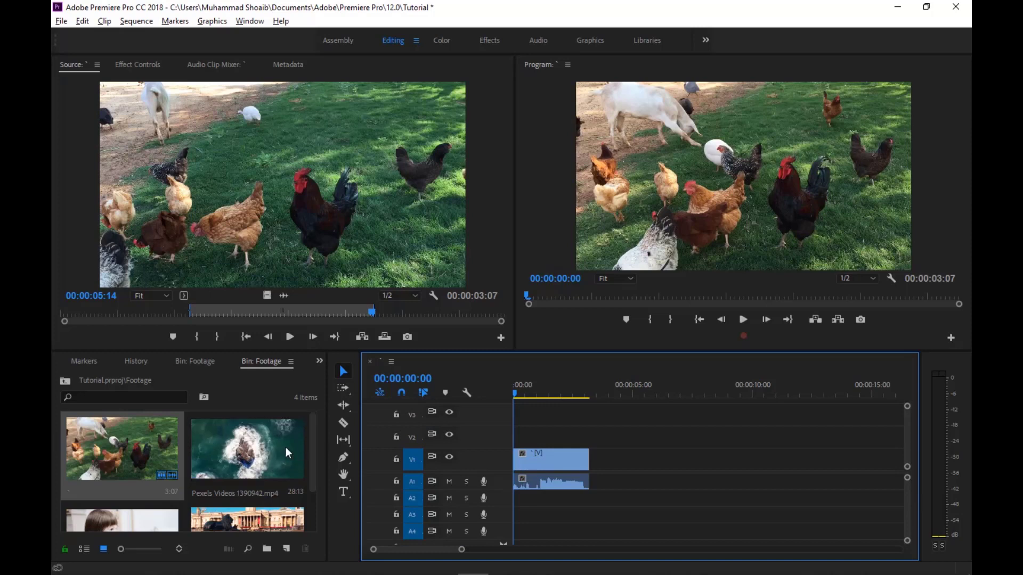
pyautogui.click(230, 455)
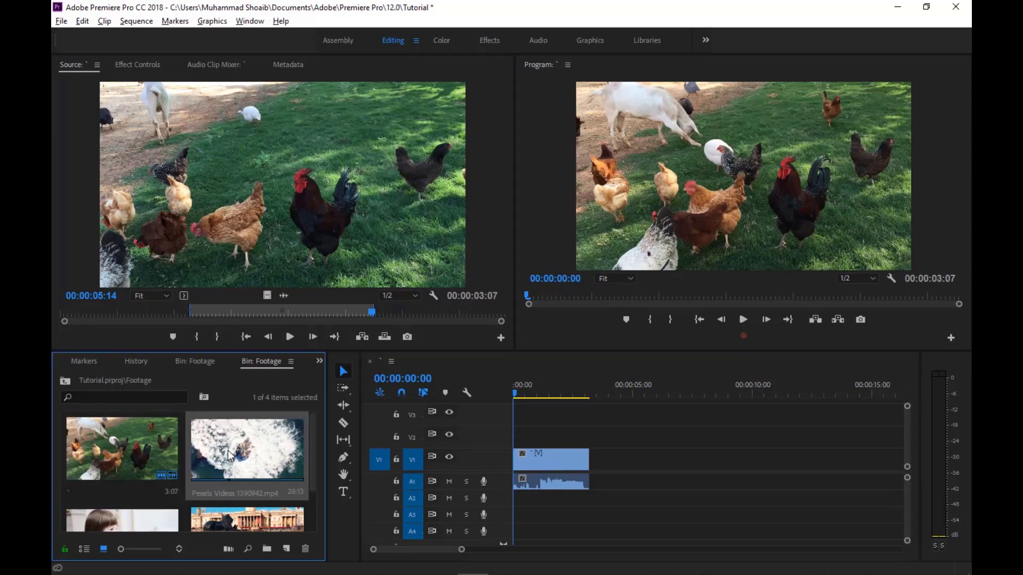
pyautogui.moveTo(321, 464); pyautogui.dragTo(596, 474)
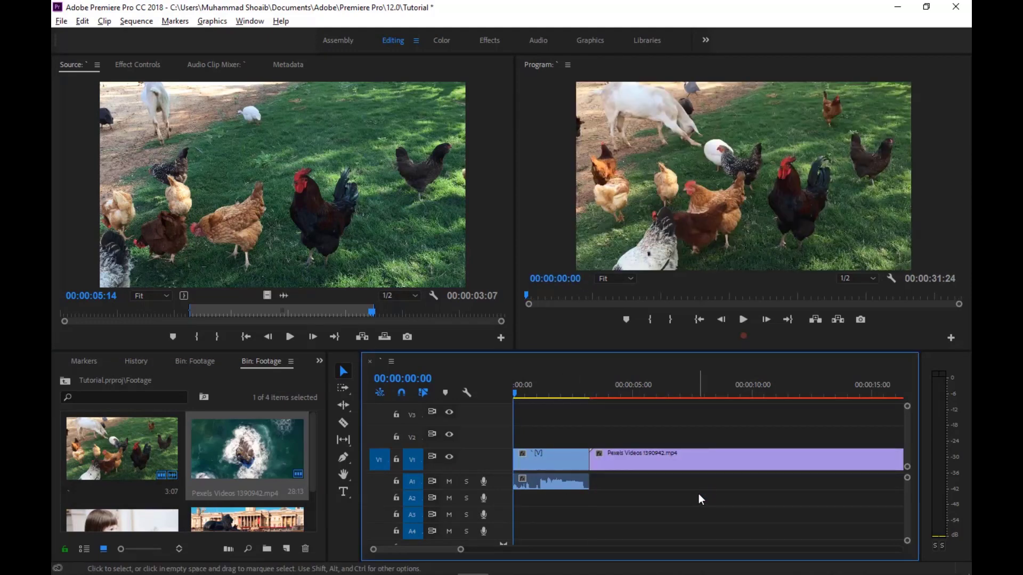
# Trim the Pexels clip on V1 to end at 00:00:23:19 and cut about 4.5 seconds off its start.
pyautogui.press('\\')
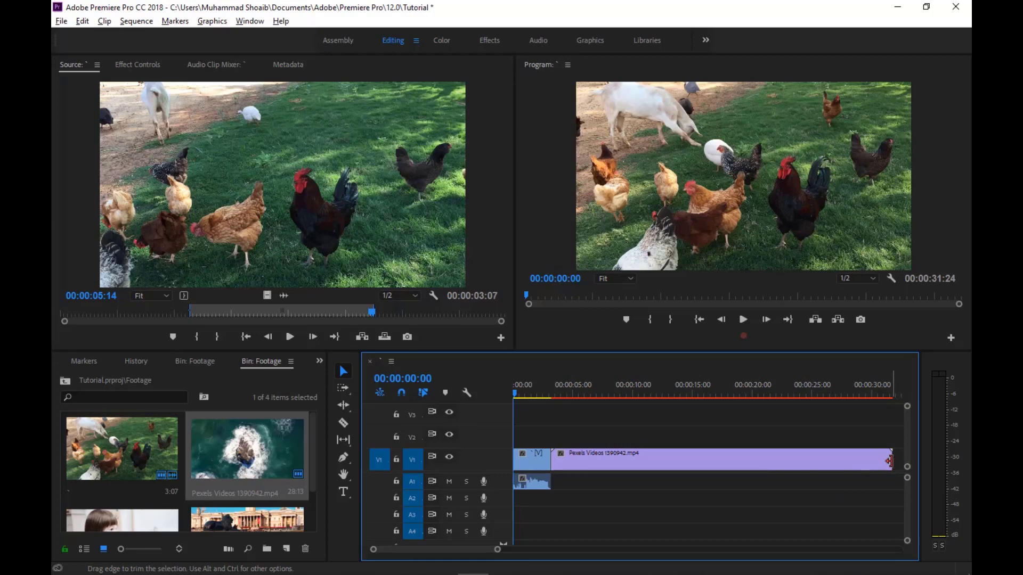
pyautogui.moveTo(890, 461); pyautogui.dragTo(794, 462)
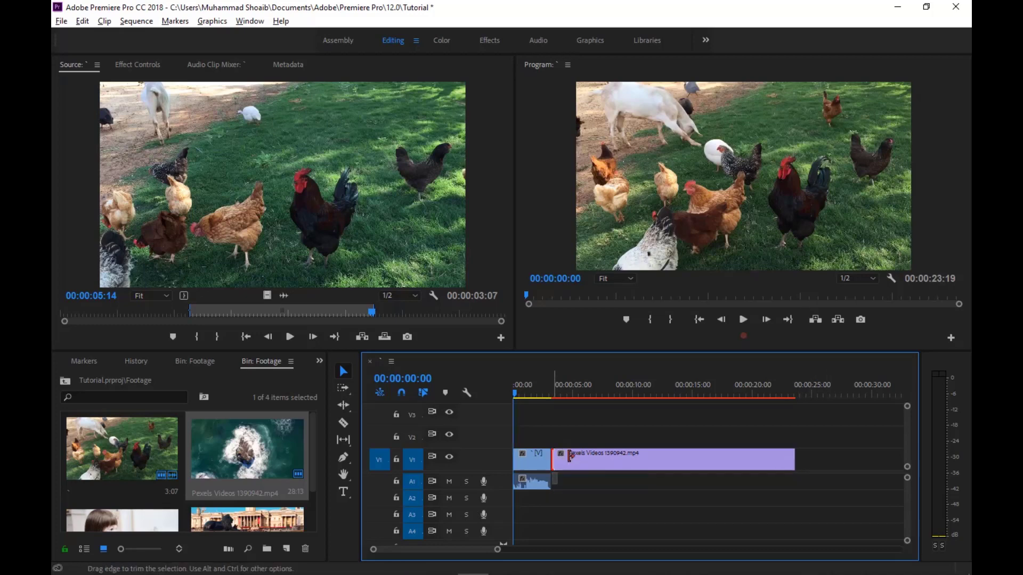
pyautogui.moveTo(554, 456); pyautogui.dragTo(608, 458)
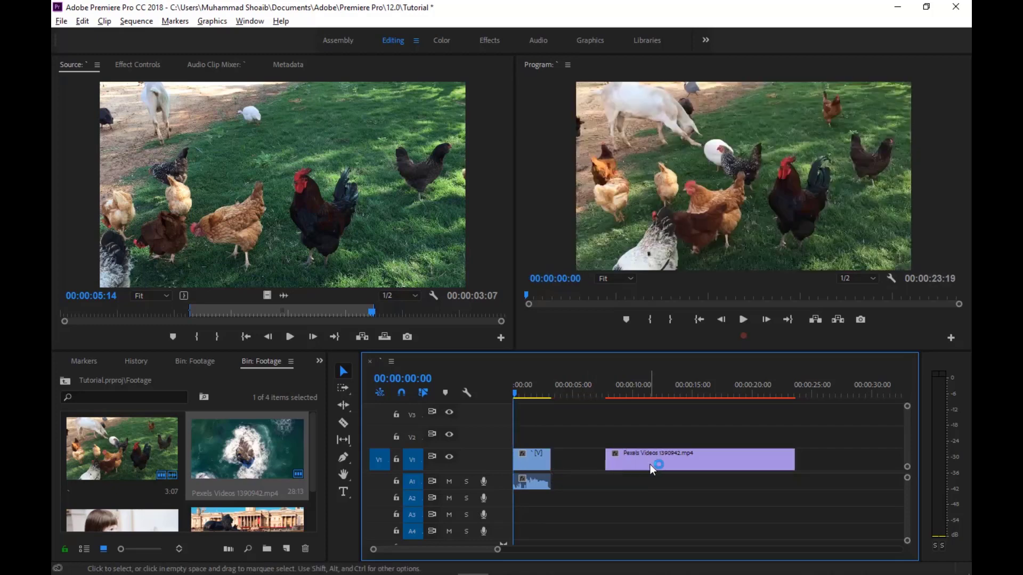
# Move the playhead to 00:00:01:25 and delete the gap between the chickens clip and the Pexels clip on V1.
pyautogui.click(571, 461)
pyautogui.moveTo(516, 392); pyautogui.dragTo(534, 404)
pyautogui.click(585, 464)
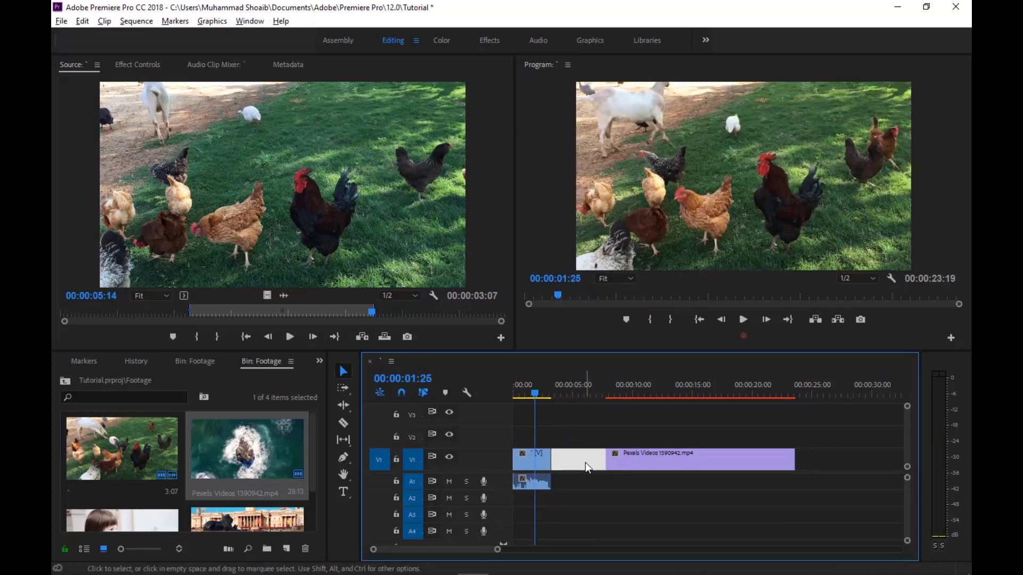
pyautogui.press('Delete')
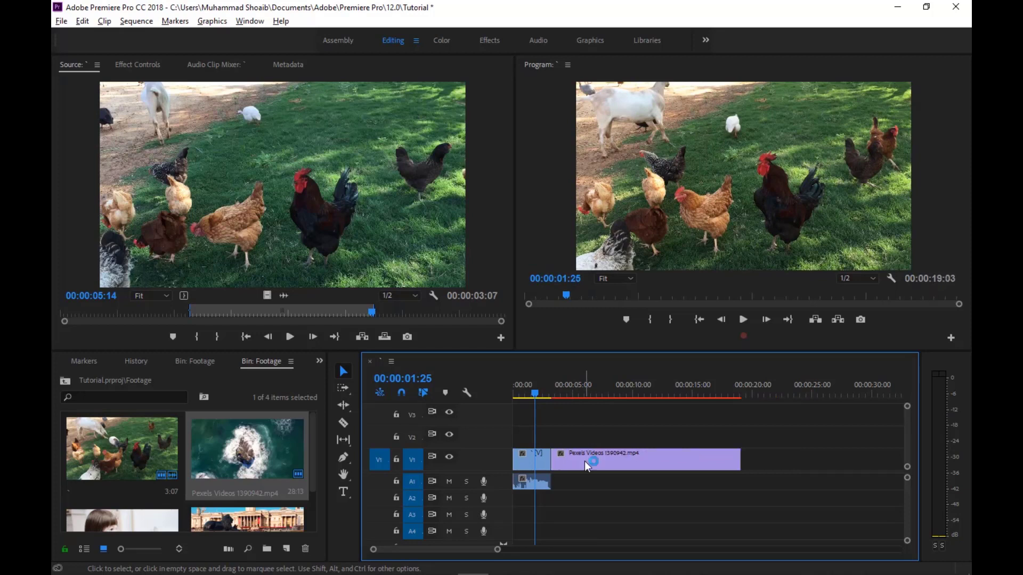
# Mark a 00:00:03:27 range of video.mp4 ending at 00:00:07:23 and append only its video after the Pexels clip on V1.
pyautogui.scroll(-3, 277, 476)
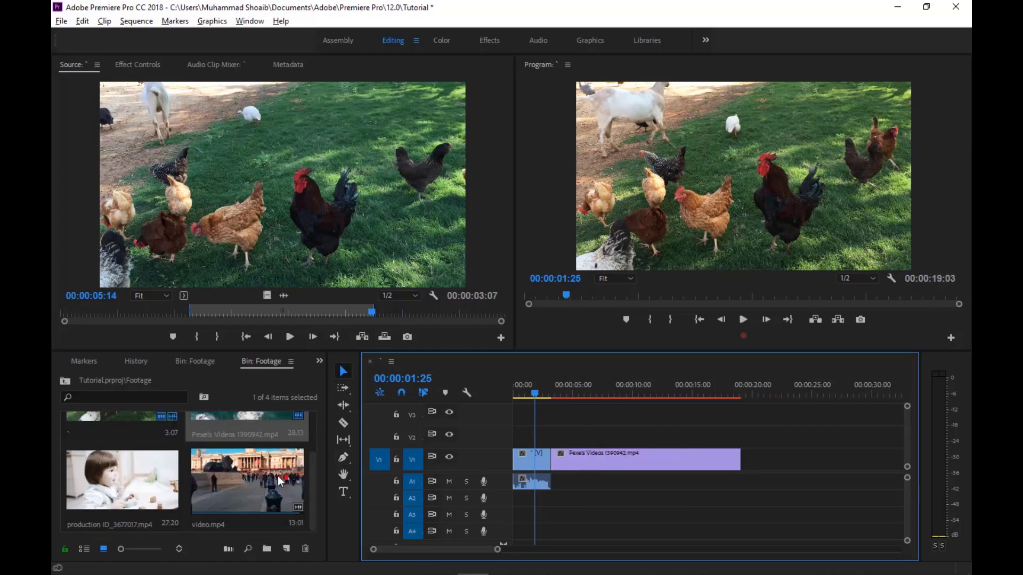
pyautogui.doubleClick(244, 482)
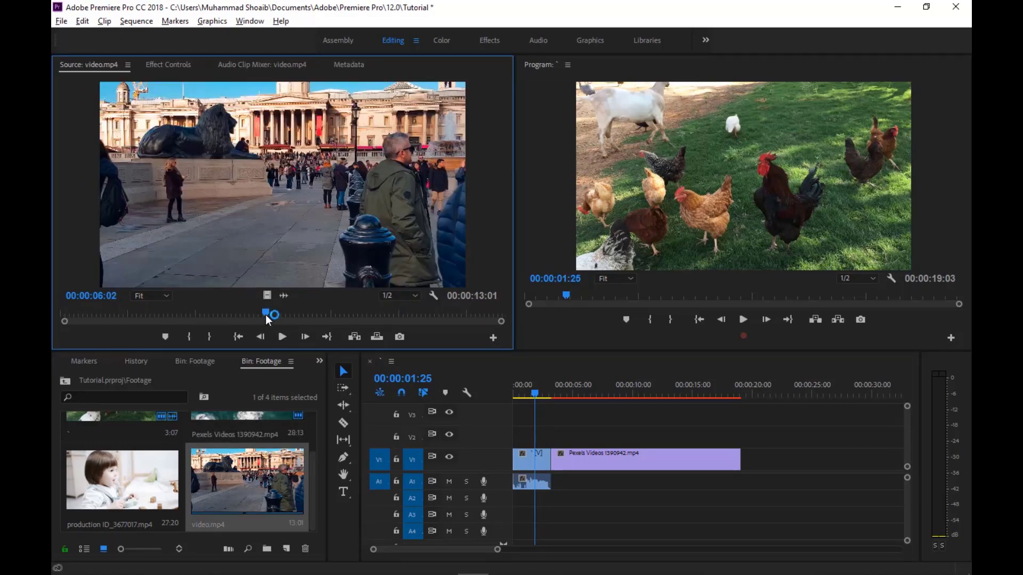
pyautogui.moveTo(265, 314)
pyautogui.mouseDown()
pyautogui.moveTo(192, 319)
pyautogui.moveTo(366, 317)
pyautogui.moveTo(324, 312)
pyautogui.mouseUp()
pyautogui.press('i')
pyautogui.press('o')
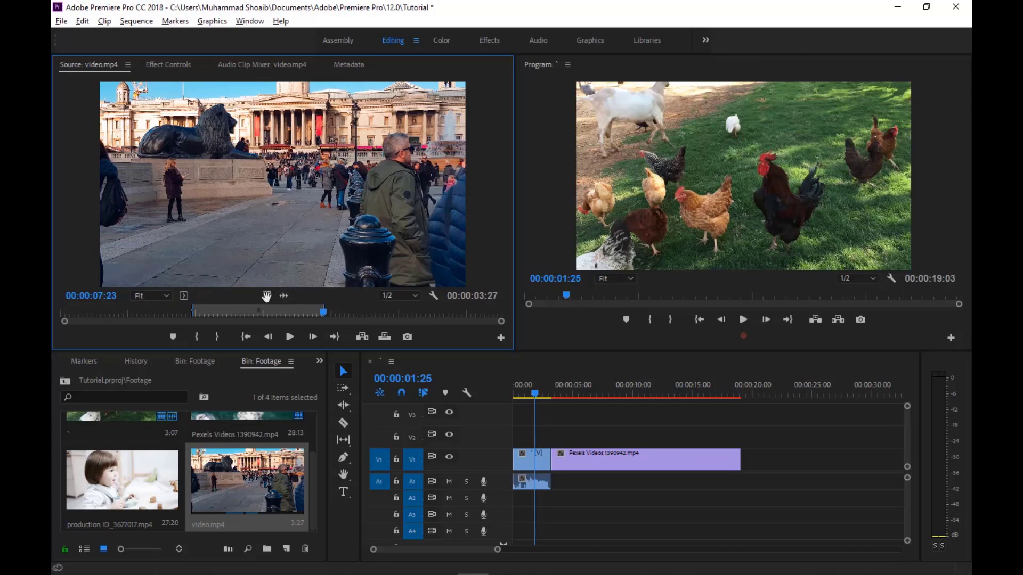
pyautogui.moveTo(268, 297); pyautogui.dragTo(747, 479)
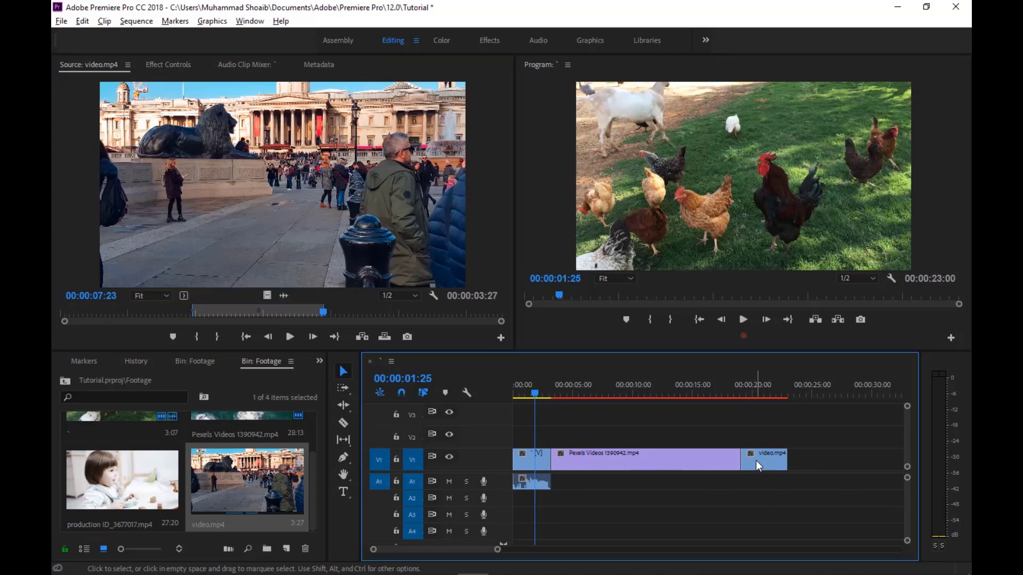
# Reorder the V1 clips so that video.mp4 sits between the chickens clip and the Pexels clip, without gaps.
pyautogui.click(345, 372)
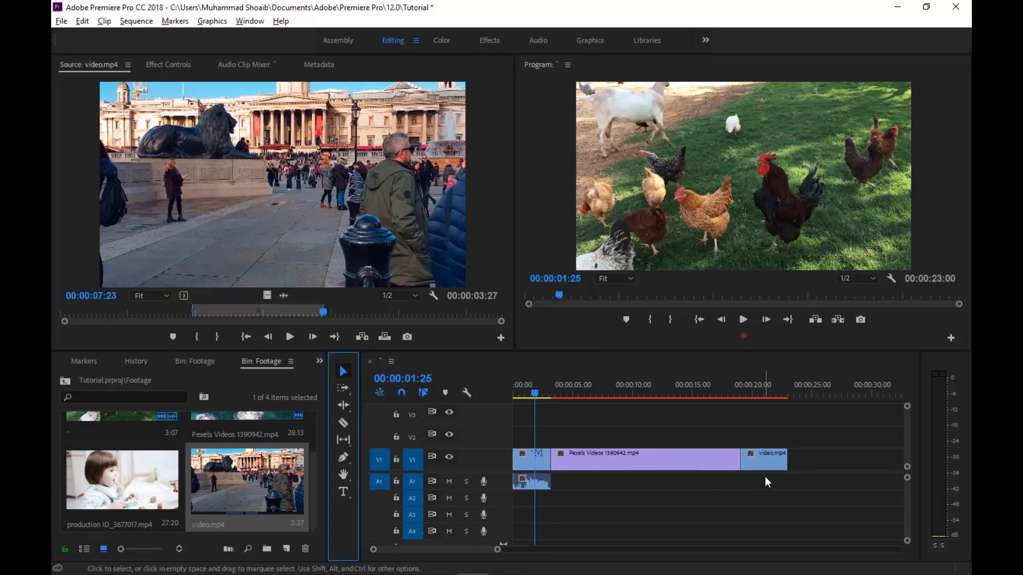
pyautogui.click(732, 463)
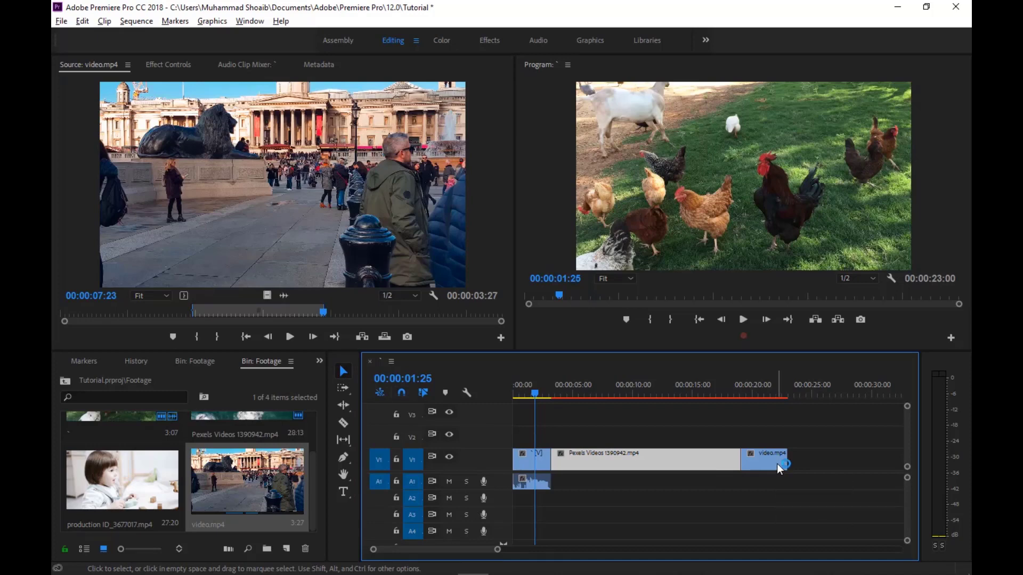
pyautogui.click(776, 463)
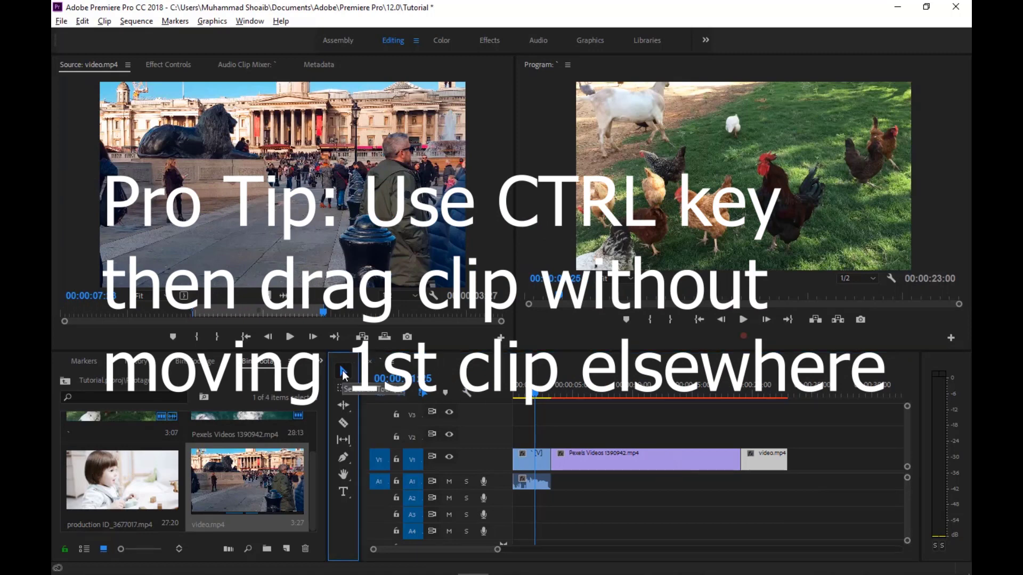
pyautogui.click(673, 458)
pyautogui.moveTo(673, 457); pyautogui.dragTo(771, 435)
pyautogui.moveTo(688, 442); pyautogui.dragTo(643, 461)
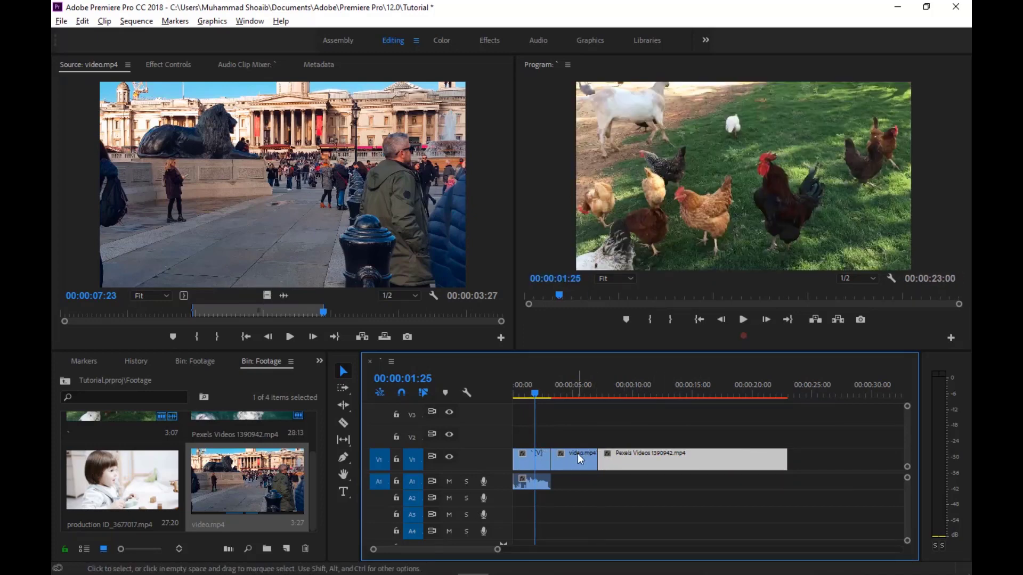
# Select all clips with Track Select Forward from the first clip and Track Select Backward from the last, and return to the Selection tool.
pyautogui.click(343, 388)
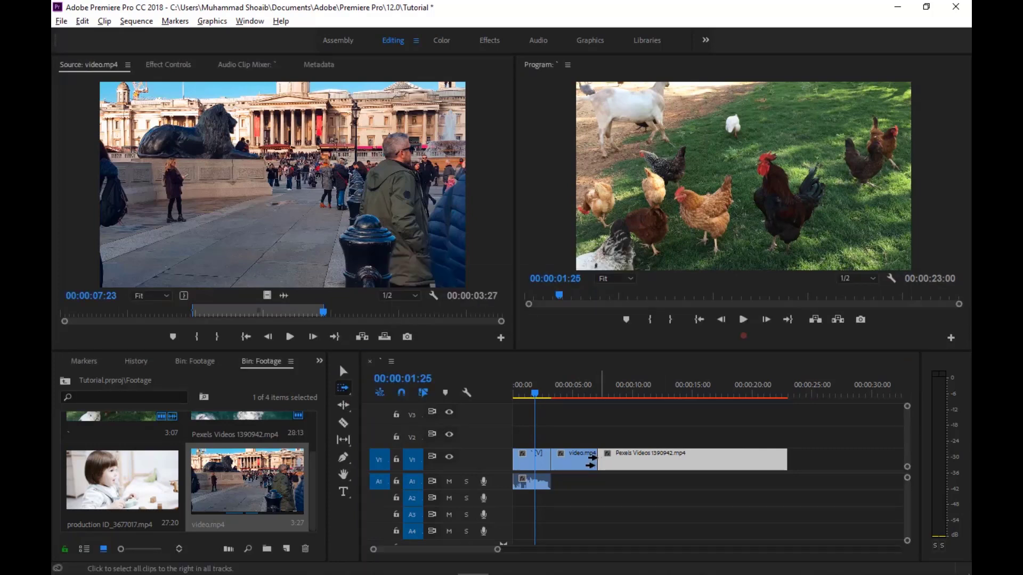
pyautogui.click(539, 459)
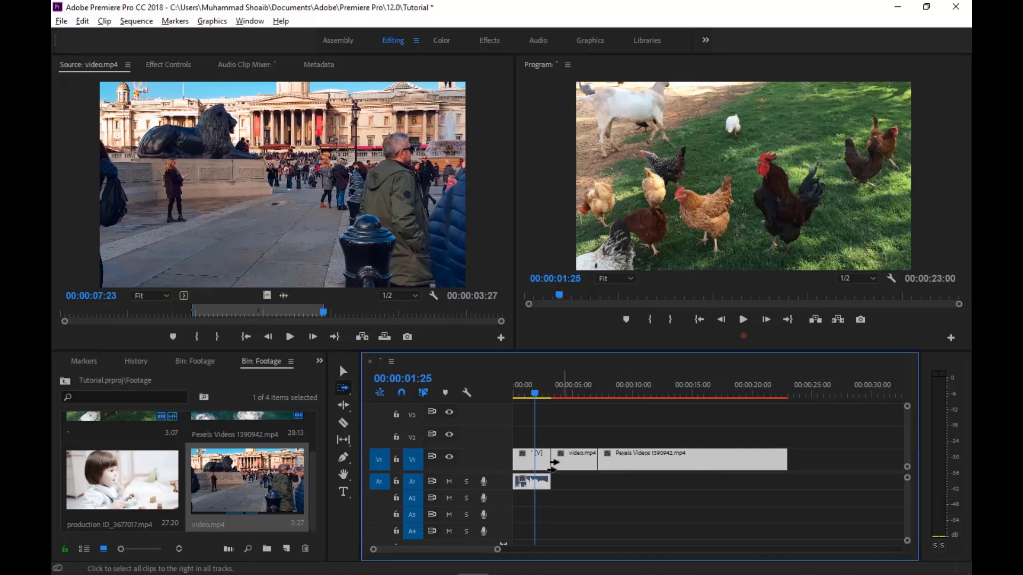
pyautogui.click(340, 394)
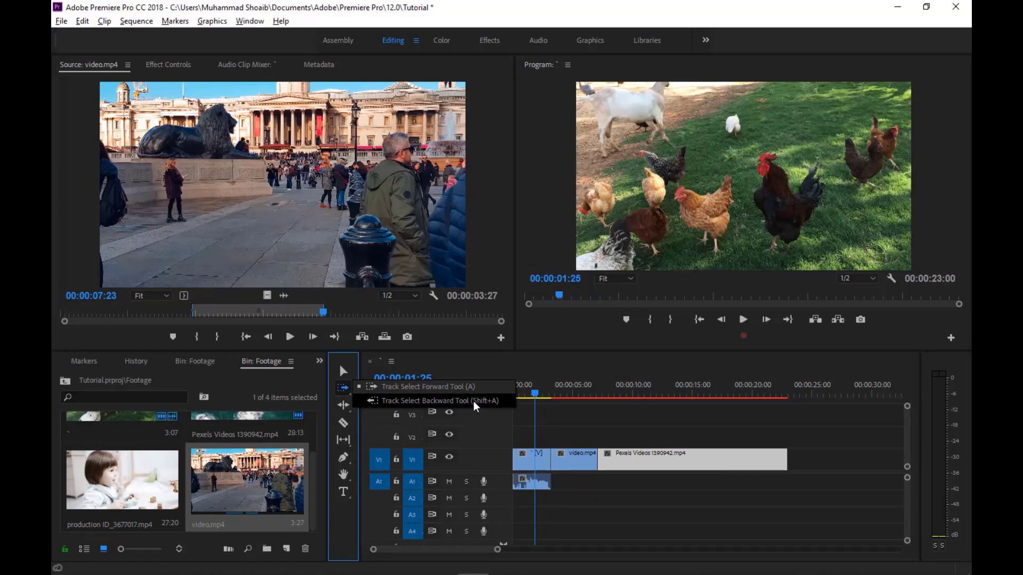
pyautogui.click(478, 400)
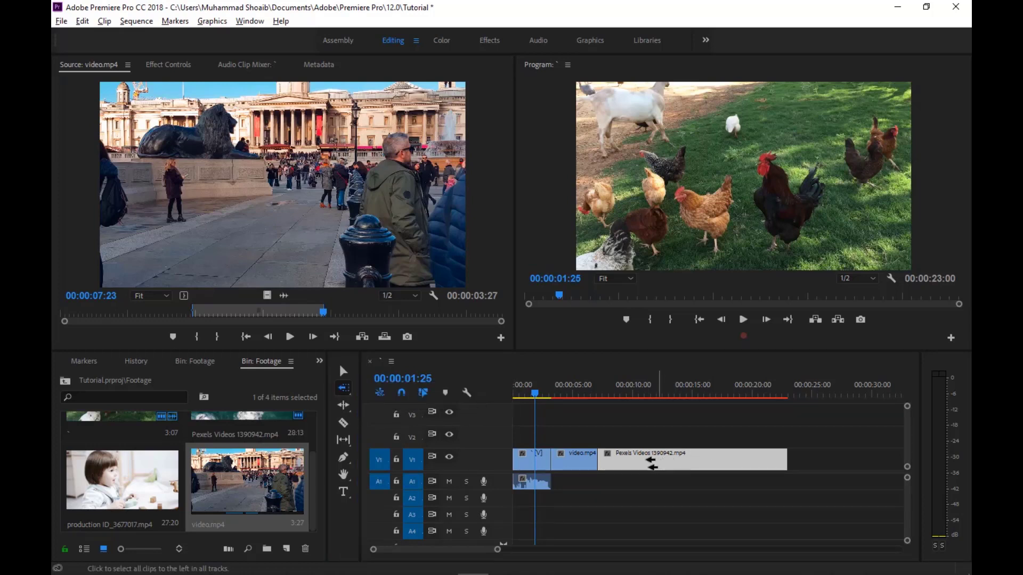
pyautogui.click(767, 459)
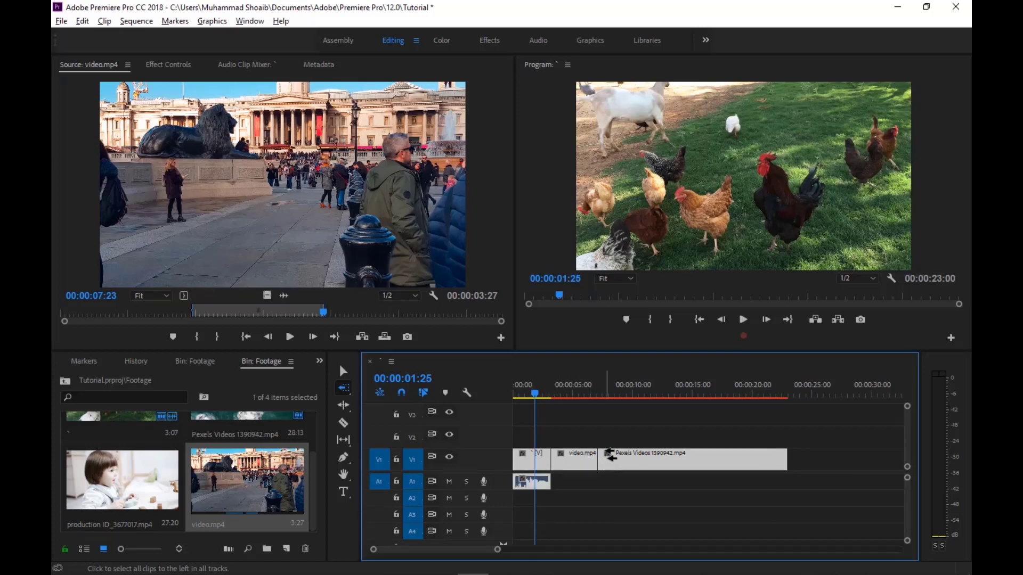
pyautogui.click(678, 467)
pyautogui.press('v')
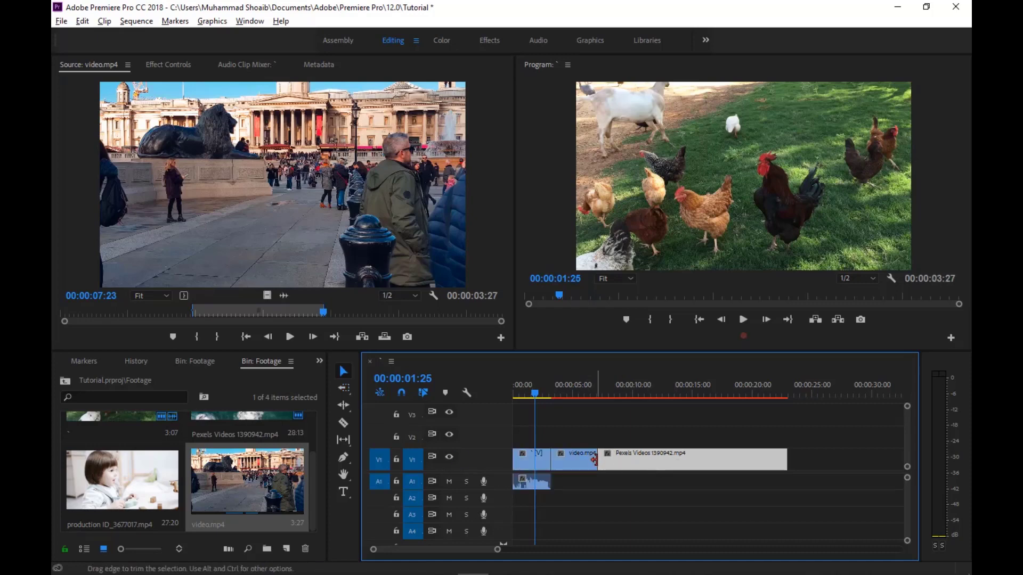
# Try trimming about 4 seconds off the Pexels clip's start and moving it back against video.mp4, and undo both edits.
pyautogui.moveTo(598, 459); pyautogui.dragTo(646, 462)
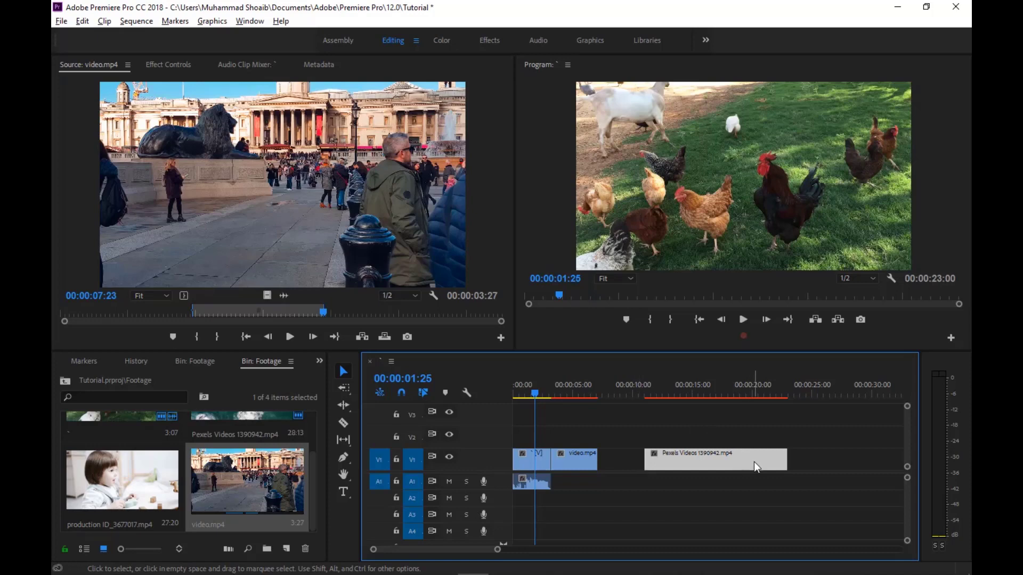
pyautogui.moveTo(783, 461); pyautogui.dragTo(735, 472)
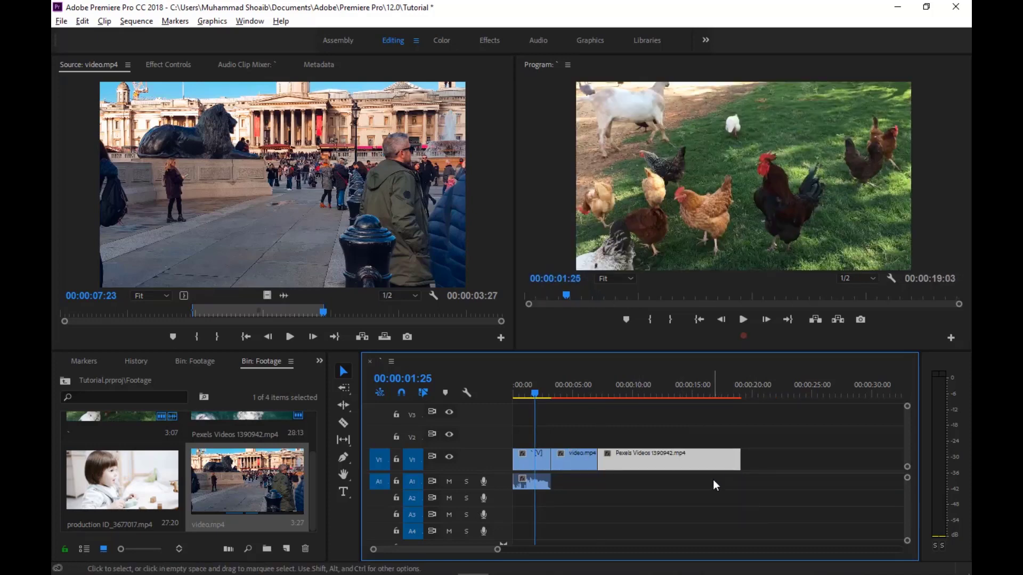
pyautogui.hotkey('ctrl', 'z')
pyautogui.hotkey('ctrl', 'z')
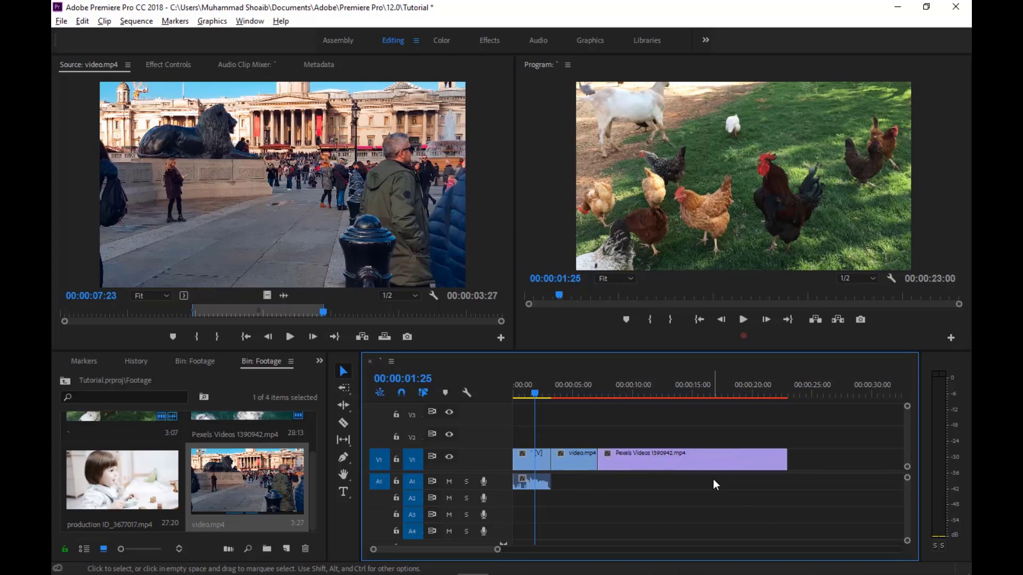
# Trim about 4 seconds off the start of the Pexels clip with the Ripple Edit tool.
pyautogui.click(346, 407)
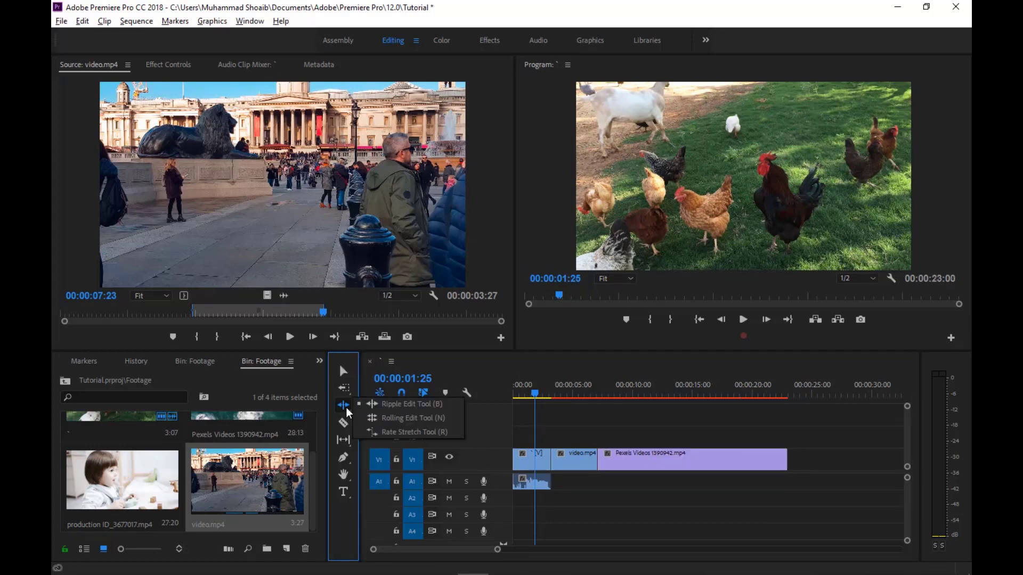
pyautogui.click(381, 406)
pyautogui.moveTo(599, 459); pyautogui.dragTo(647, 460)
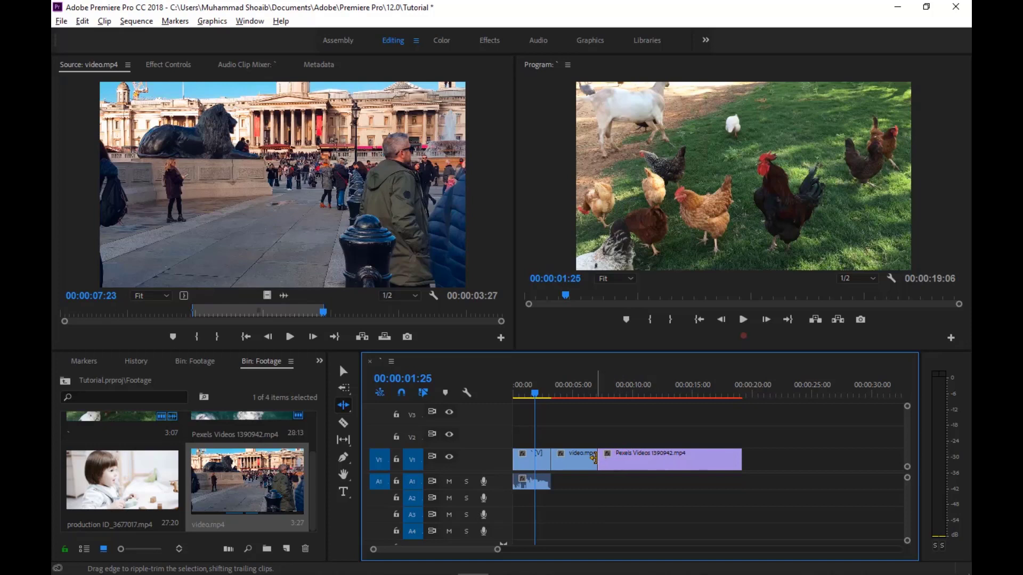
# With Rolling Edit, move the cut between video.mp4 and the Pexels clip to about 00:00:11:05 and the cut before video.mp4 about one second earlier.
pyautogui.press('n')
pyautogui.moveTo(346, 405); pyautogui.dragTo(378, 419)
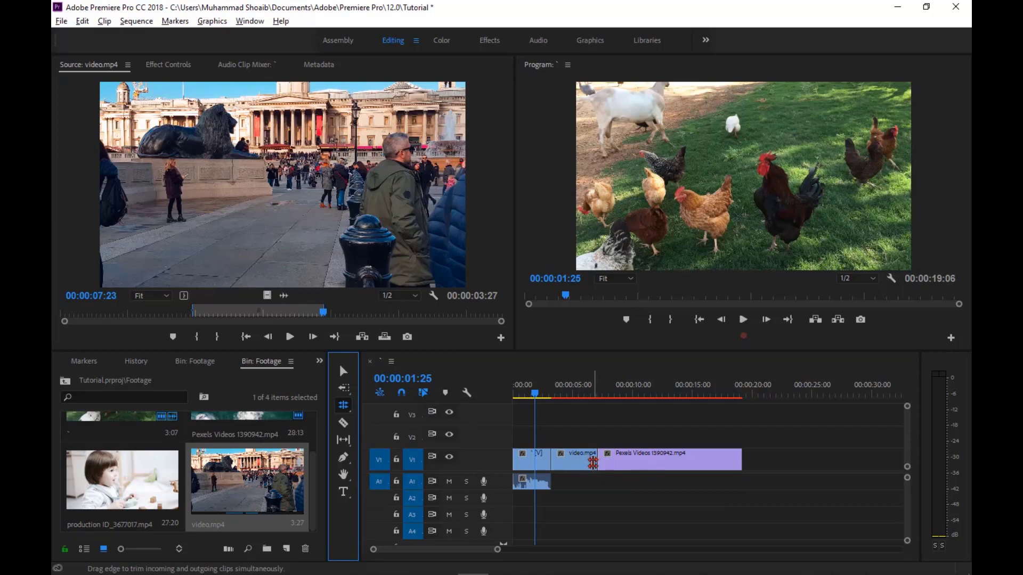
pyautogui.moveTo(597, 460); pyautogui.dragTo(647, 459)
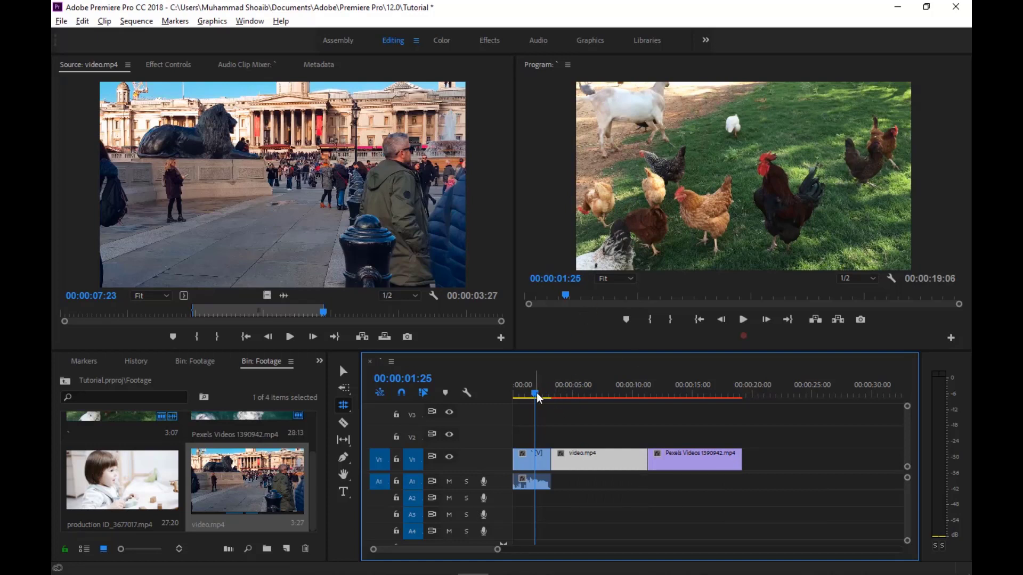
pyautogui.moveTo(536, 392); pyautogui.dragTo(626, 394)
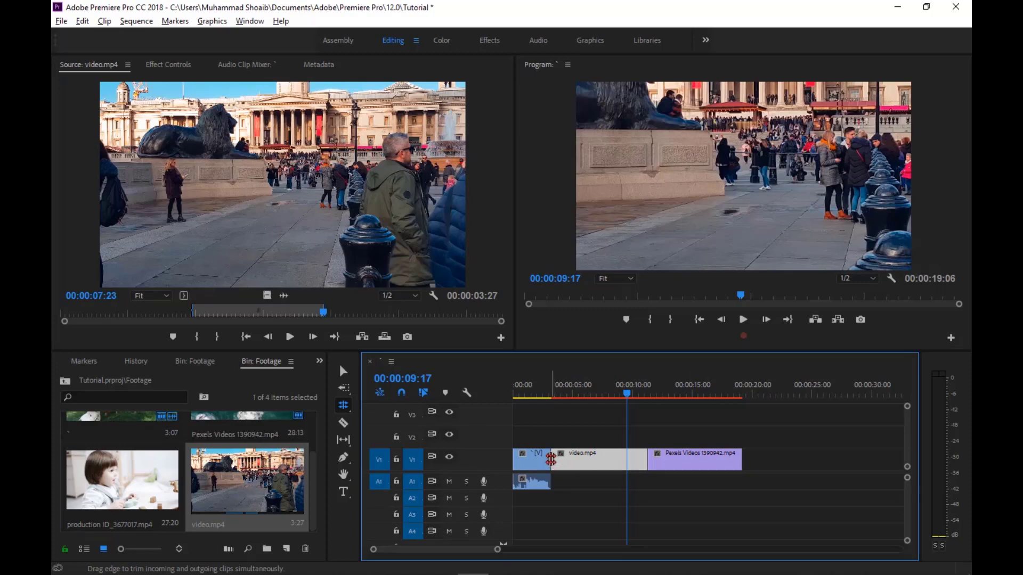
pyautogui.moveTo(551, 460); pyautogui.dragTo(541, 460)
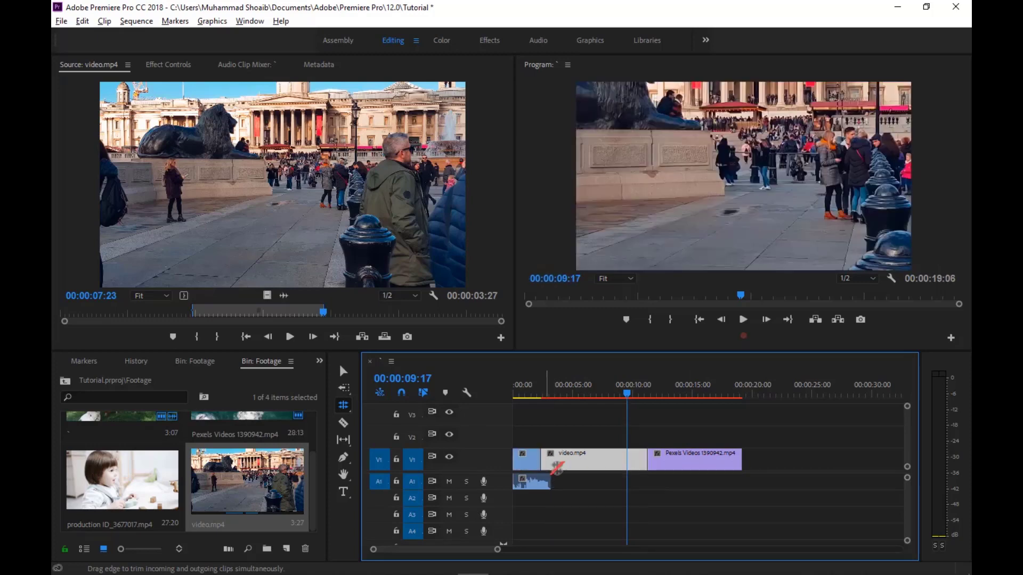
# Shorten video.mp4 on V1 with the Rate Stretch tool, speeding it up to about 181%.
pyautogui.click(346, 408)
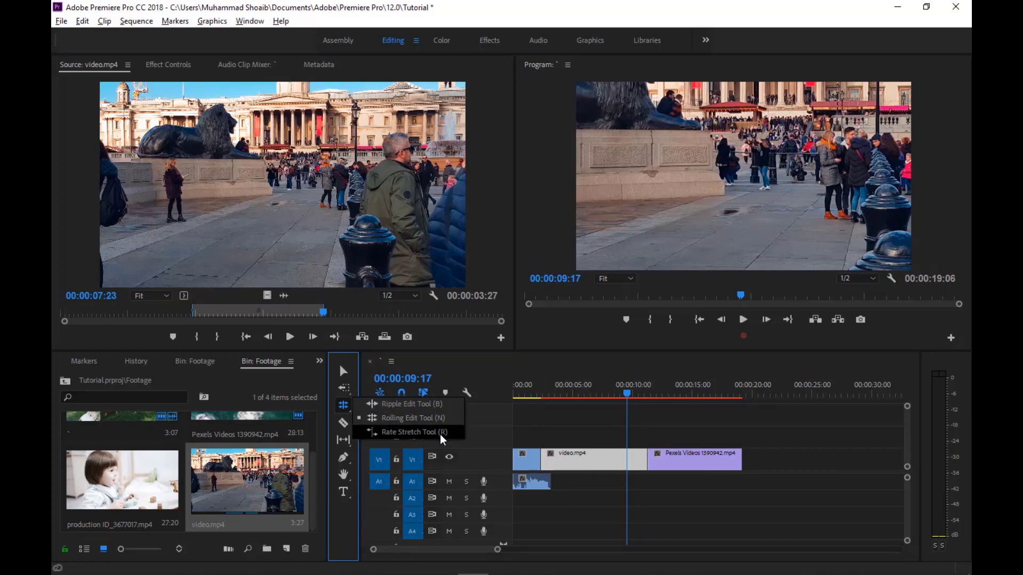
pyautogui.click(410, 432)
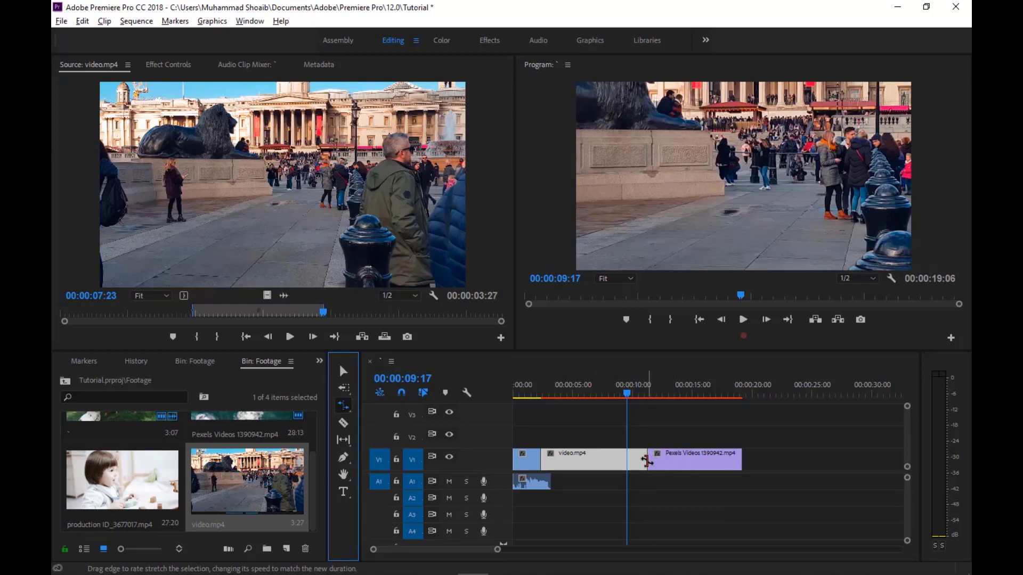
pyautogui.moveTo(647, 460); pyautogui.dragTo(599, 459)
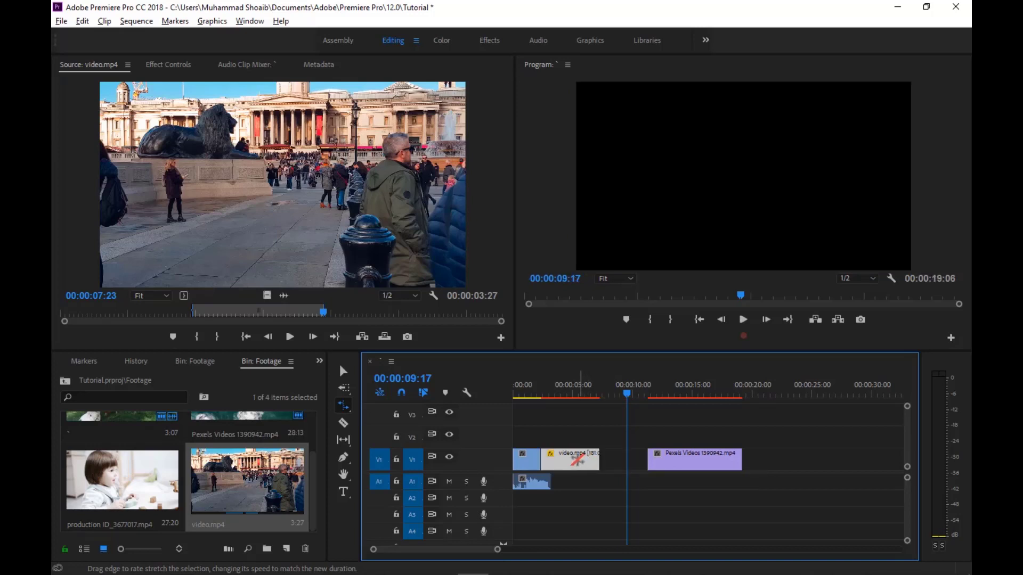
# Set the speed of video.mp4 on V1 back to 100%.
pyautogui.rightClick(578, 457)
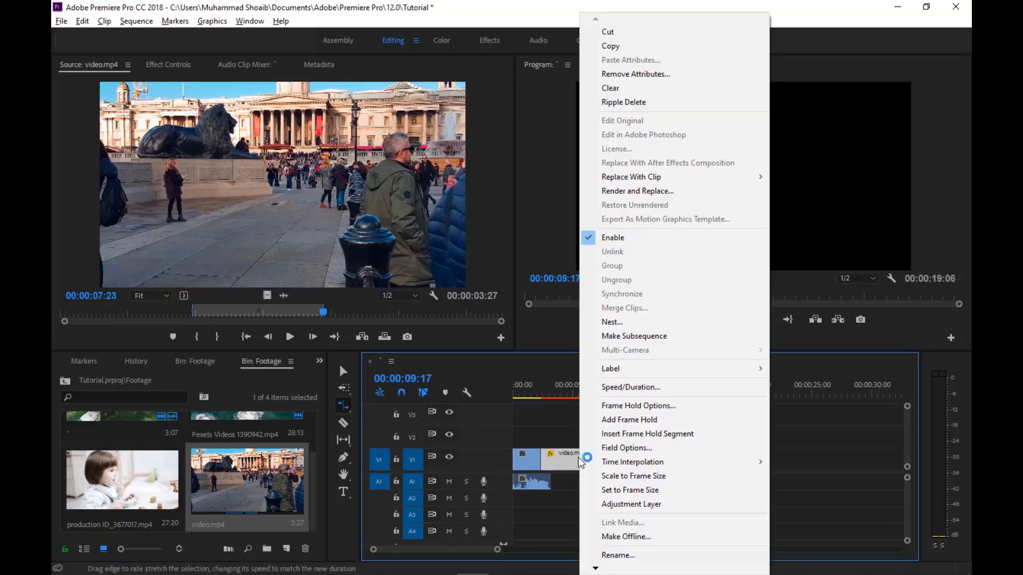
pyautogui.click(603, 388)
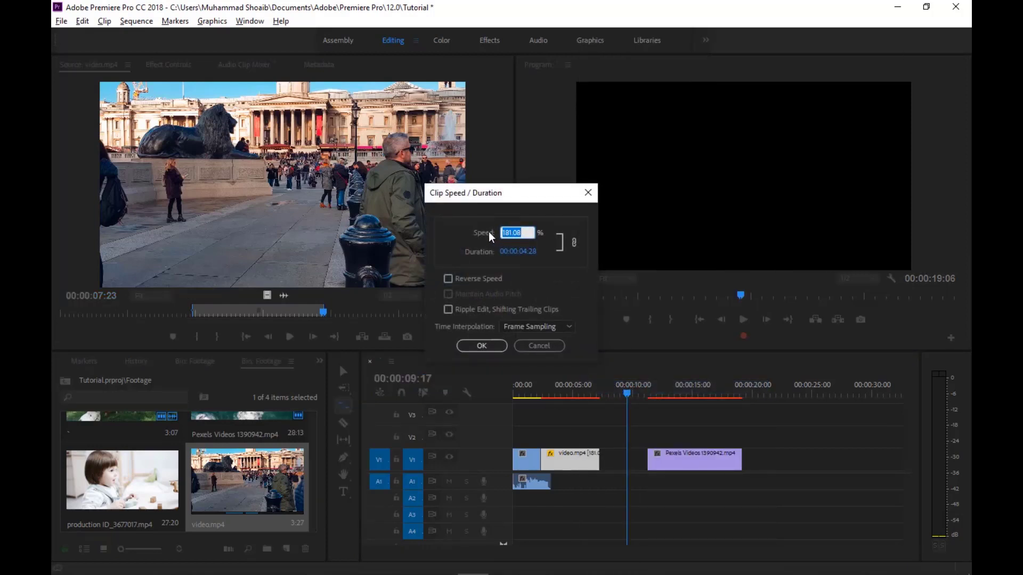
pyautogui.click(525, 235)
pyautogui.press('Return')
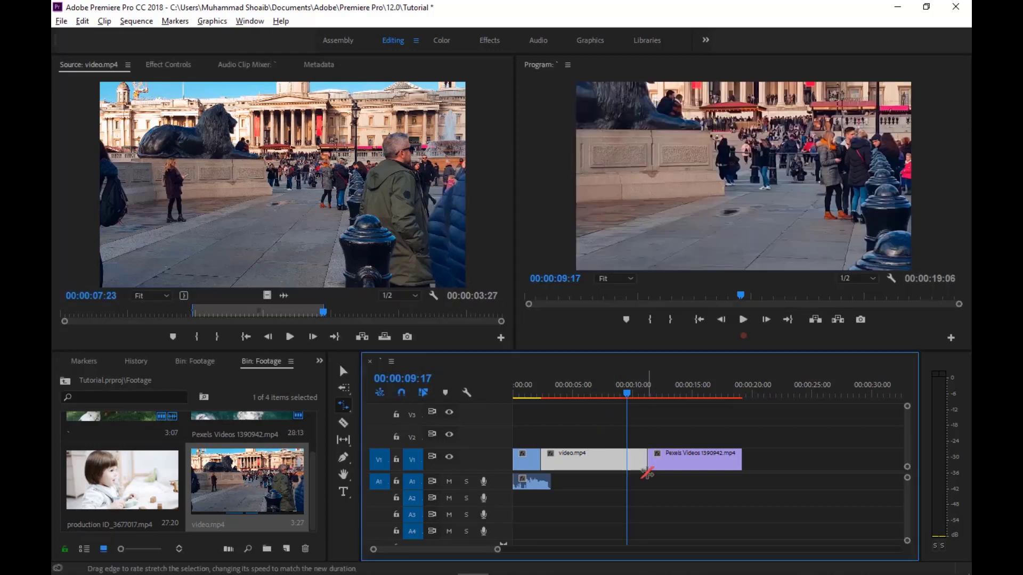
# Check the speed and duration settings of video.mp4 on V1, leaving them as they are.
pyautogui.rightClick(611, 462)
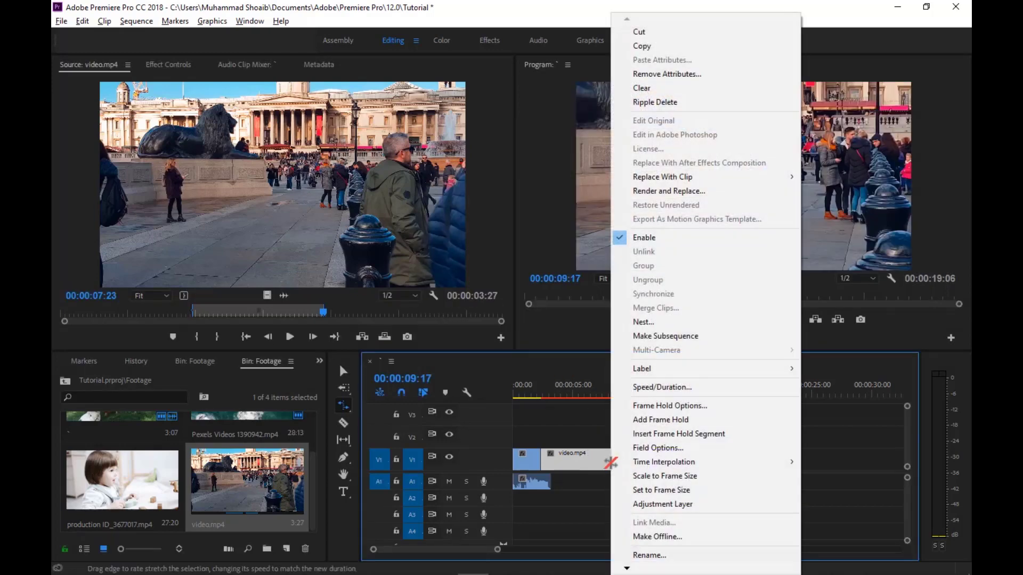
pyautogui.click(664, 388)
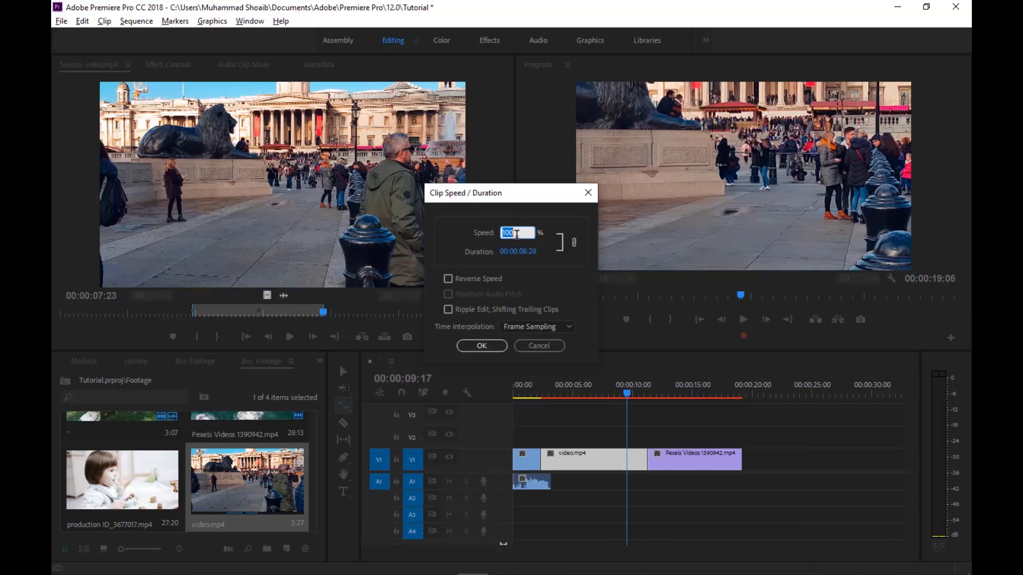
pyautogui.click(549, 348)
pyautogui.moveTo(647, 459)
pyautogui.mouseDown()
pyautogui.moveTo(604, 460)
pyautogui.moveTo(688, 457)
pyautogui.moveTo(660, 460)
pyautogui.mouseUp()
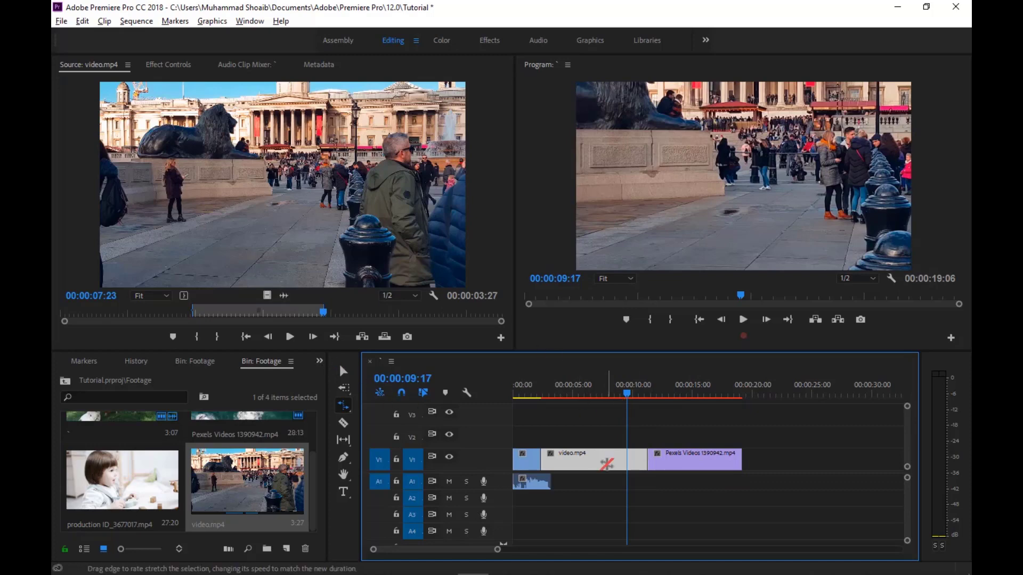
# Set the speed of video.mp4 on V1 to 150%.
pyautogui.rightClick(604, 462)
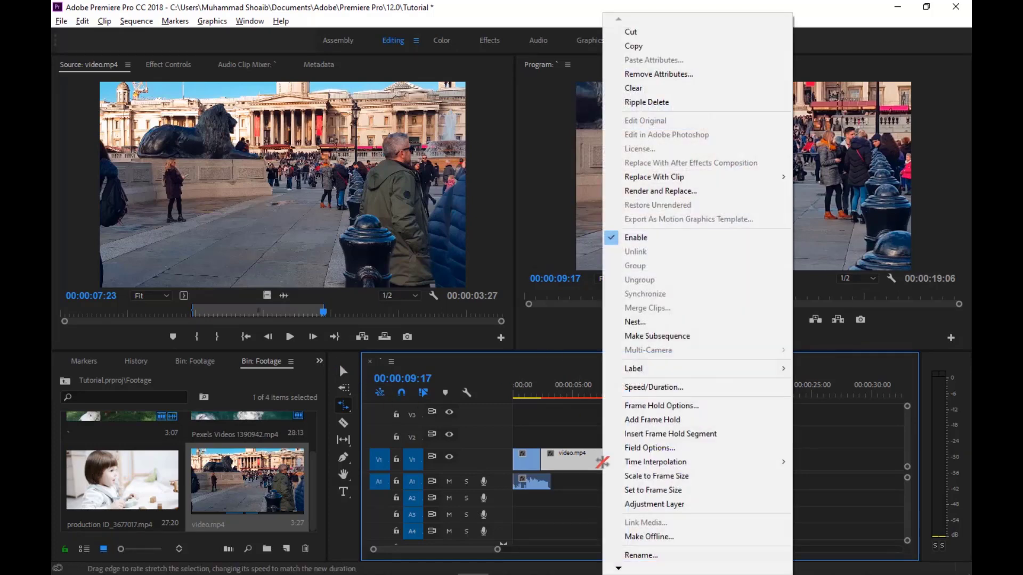
pyautogui.click(661, 387)
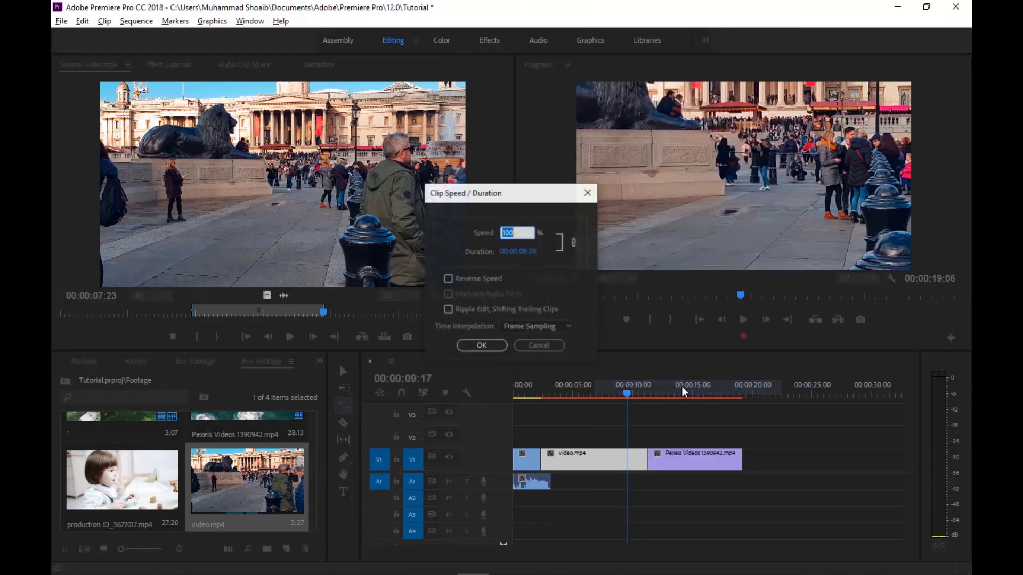
pyautogui.write('150')
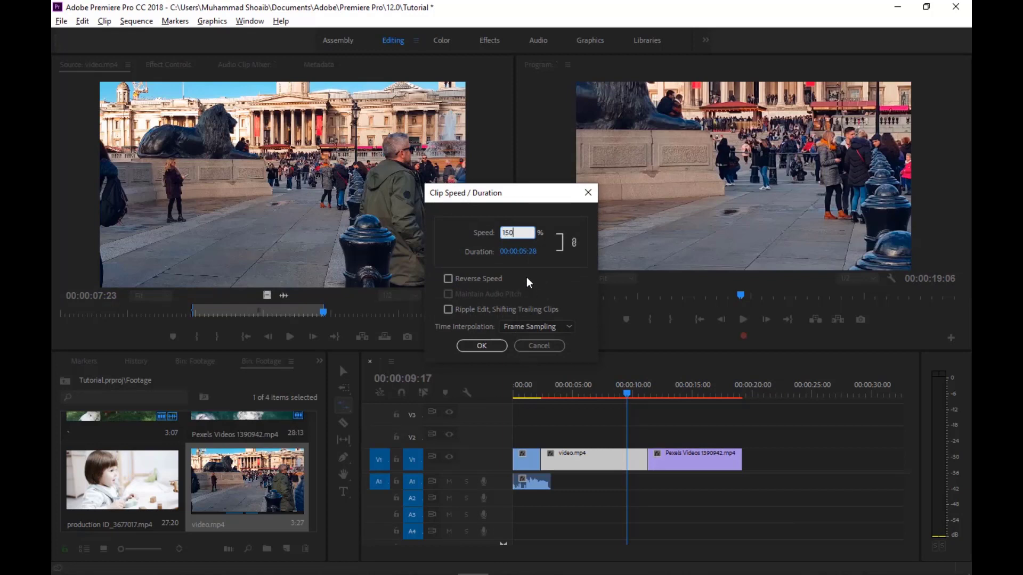
pyautogui.press('Return')
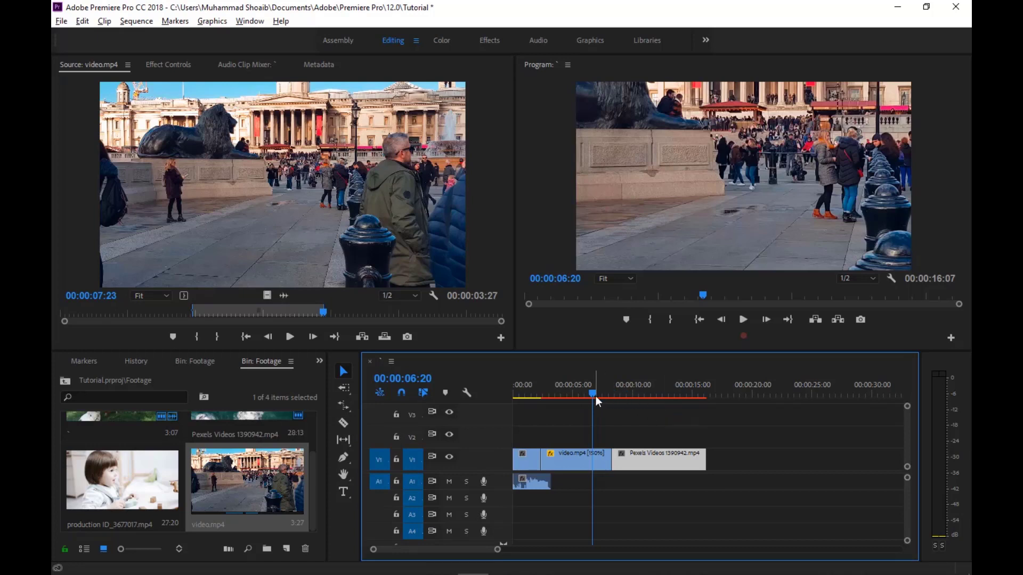
# Split video.mp4 on V1 with the Razor tool at about 00:00:04:03 and 00:00:06:04.
pyautogui.moveTo(589, 394); pyautogui.dragTo(561, 392)
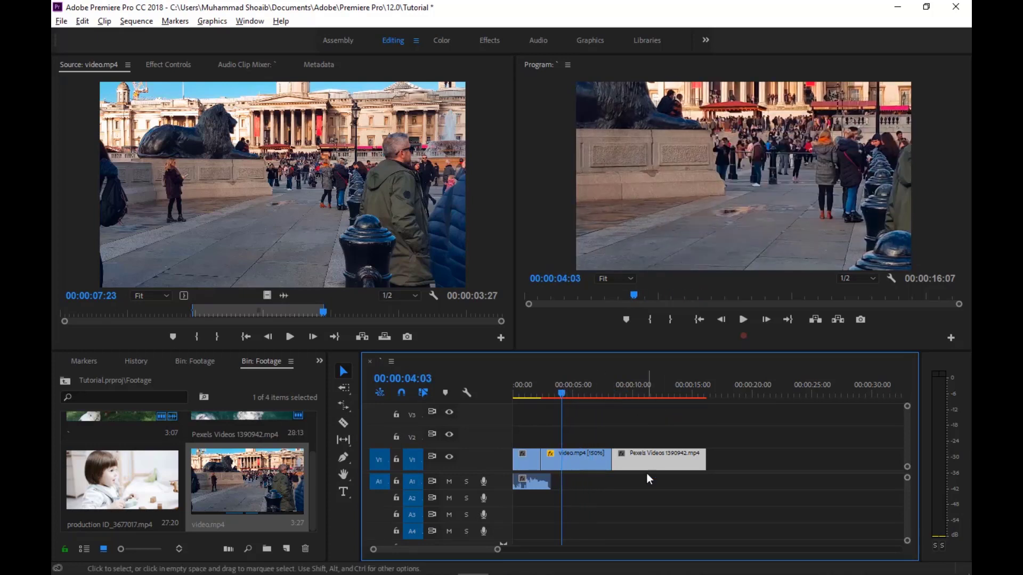
pyautogui.press('c')
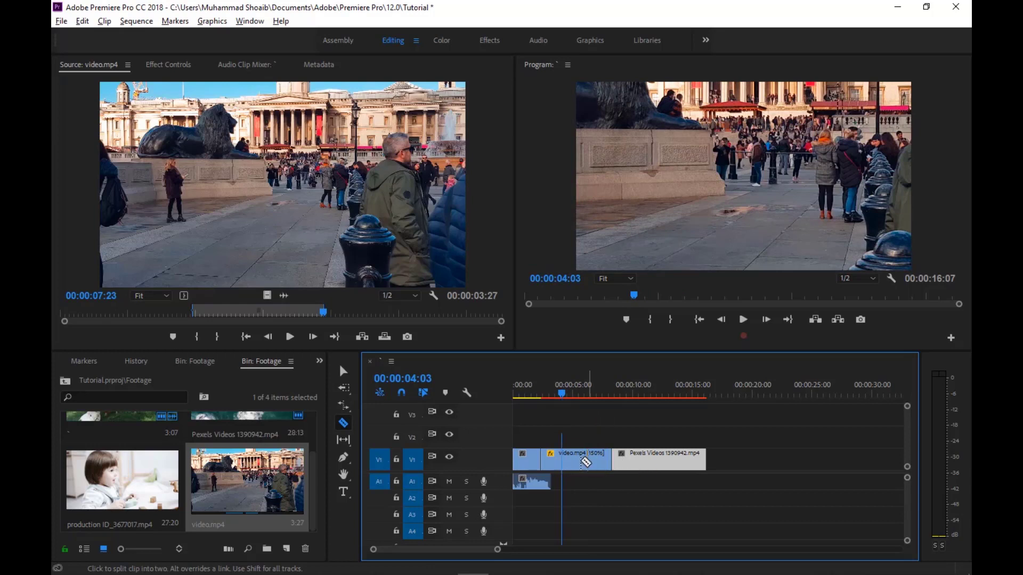
pyautogui.click(563, 461)
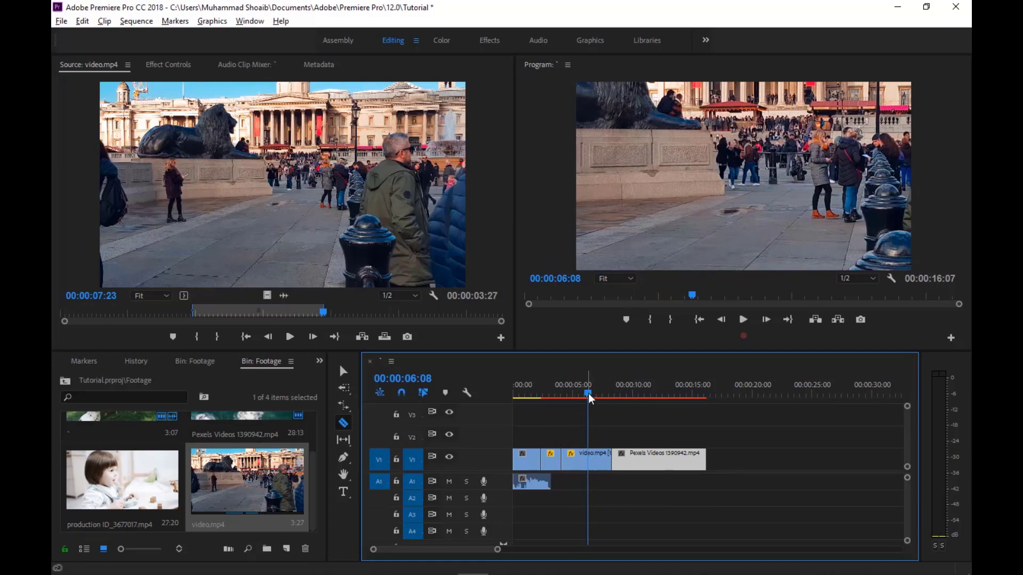
pyautogui.moveTo(589, 393)
pyautogui.mouseDown()
pyautogui.moveTo(597, 399)
pyautogui.moveTo(587, 392)
pyautogui.mouseUp()
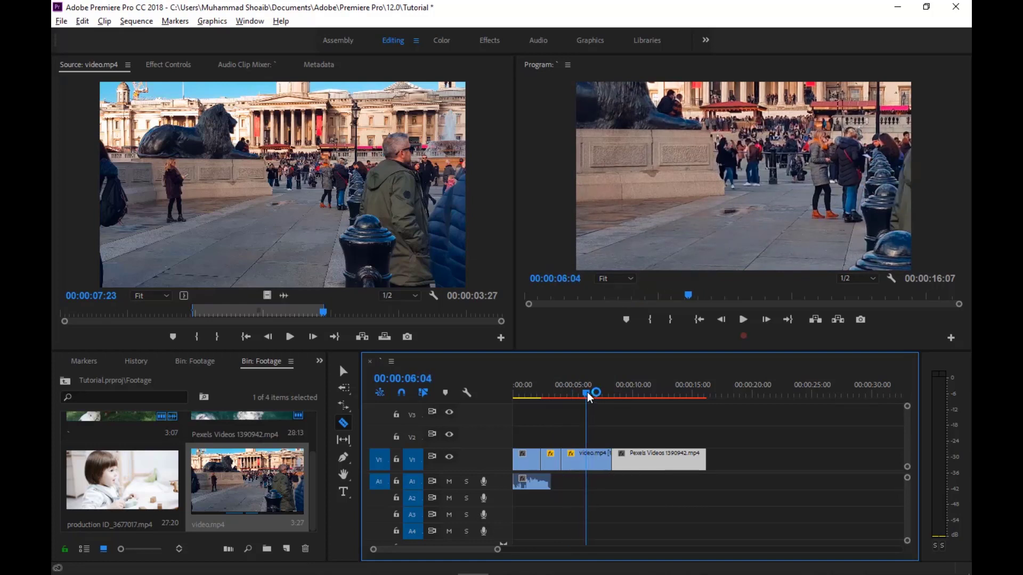
pyautogui.click(586, 457)
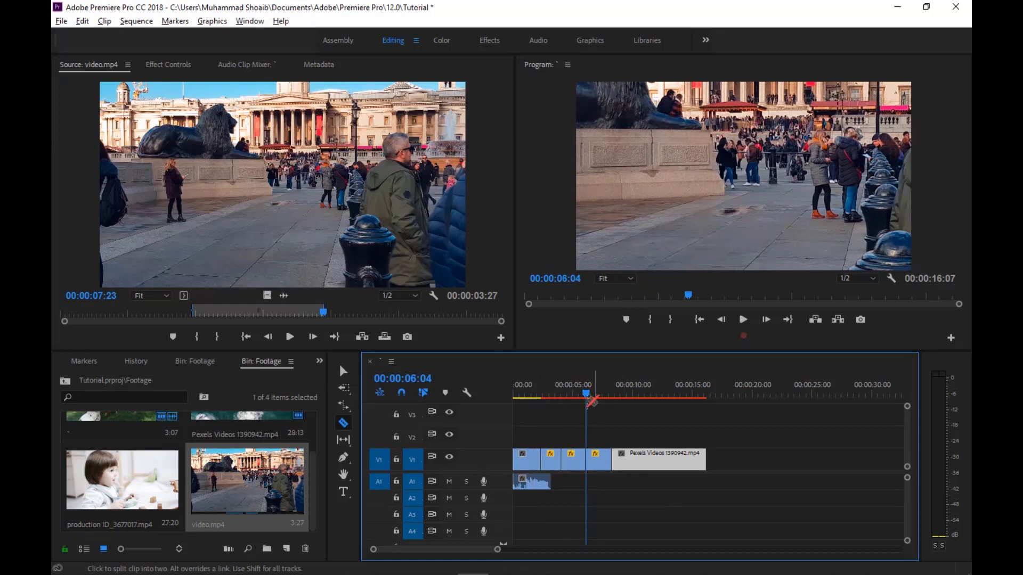
# Move the playhead past the clips and select each of the three video.mp4 pieces in turn to inspect the cuts.
pyautogui.moveTo(588, 393); pyautogui.dragTo(734, 393)
pyautogui.press('v')
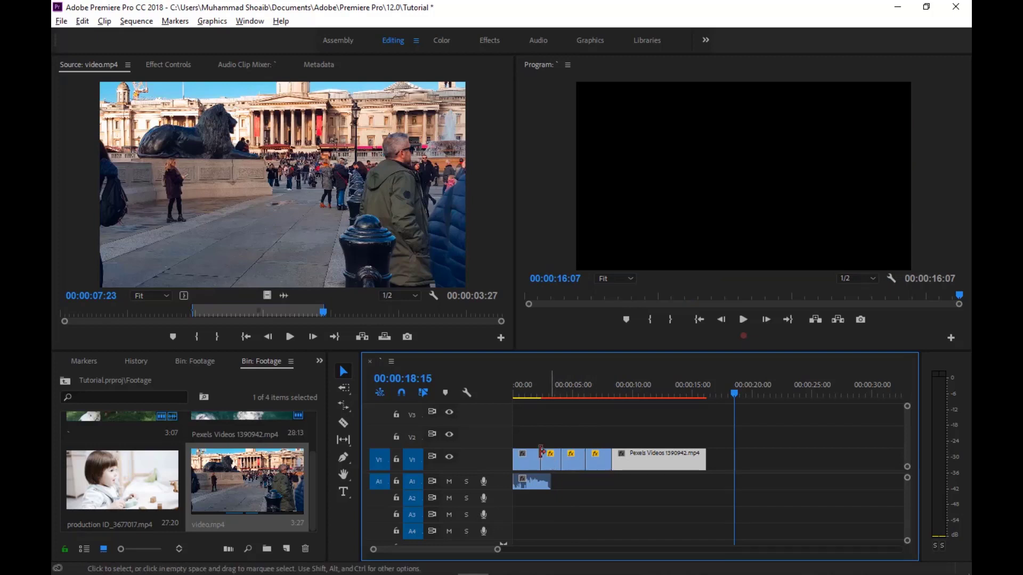
pyautogui.click(556, 463)
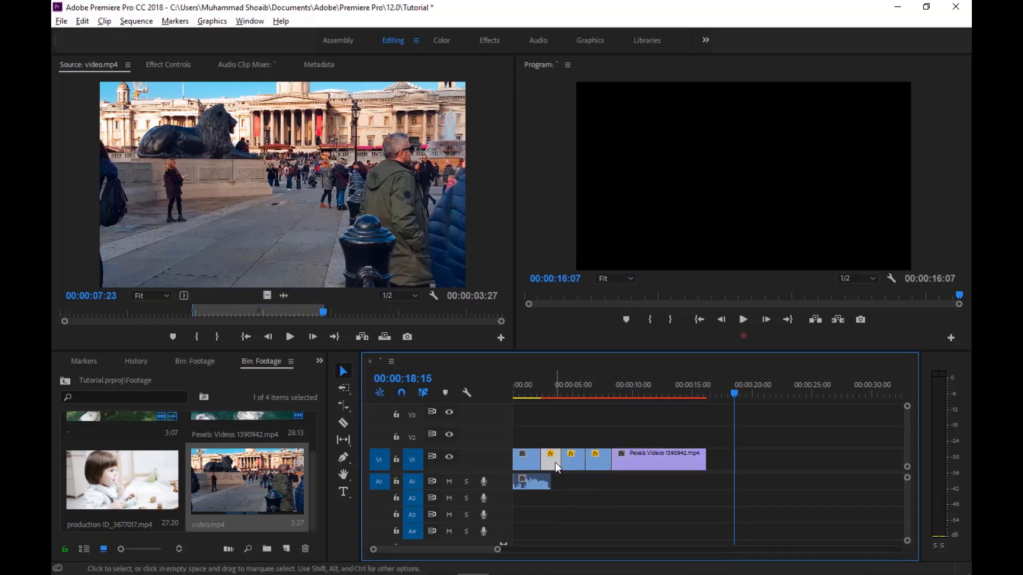
pyautogui.click(578, 467)
pyautogui.moveTo(600, 464)
pyautogui.mouseDown()
pyautogui.moveTo(601, 417)
pyautogui.moveTo(773, 441)
pyautogui.moveTo(625, 447)
pyautogui.moveTo(601, 460)
pyautogui.mouseUp()
# Slip the last video.mp4 piece by about +00:00:02:04 with the Slip tool.
pyautogui.click(344, 440)
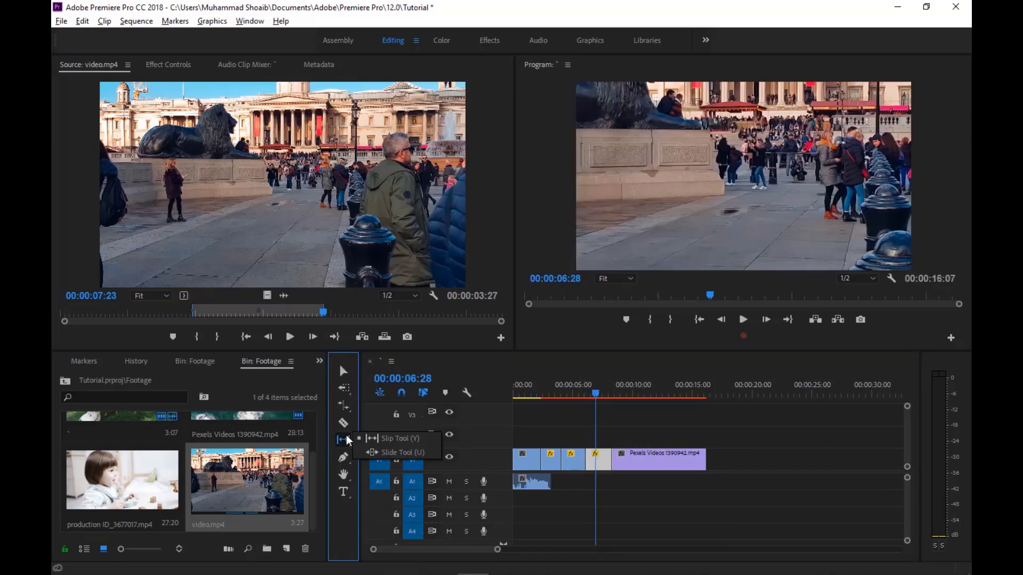
pyautogui.click(398, 440)
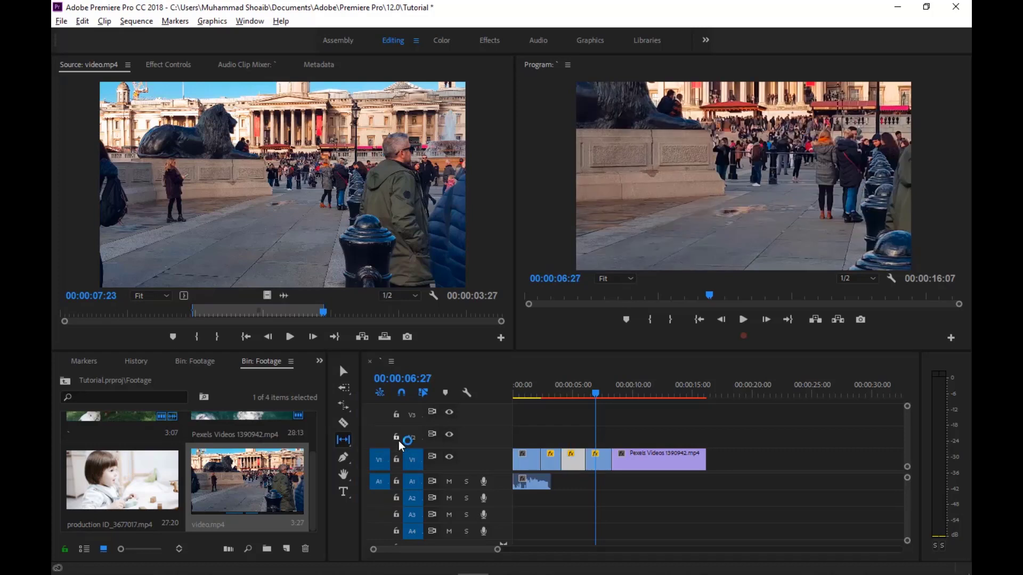
pyautogui.click(598, 459)
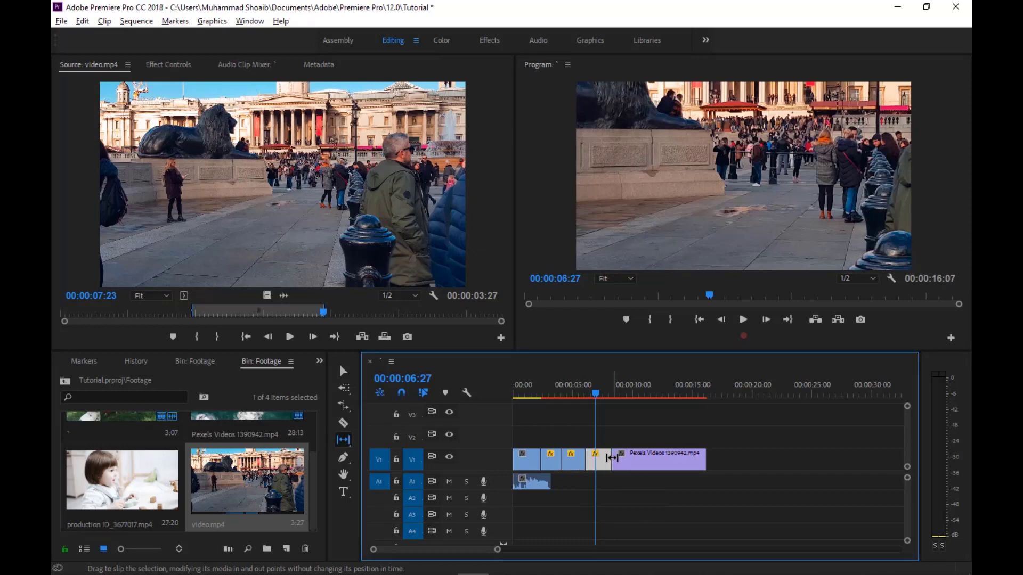
pyautogui.moveTo(611, 458); pyautogui.dragTo(637, 457)
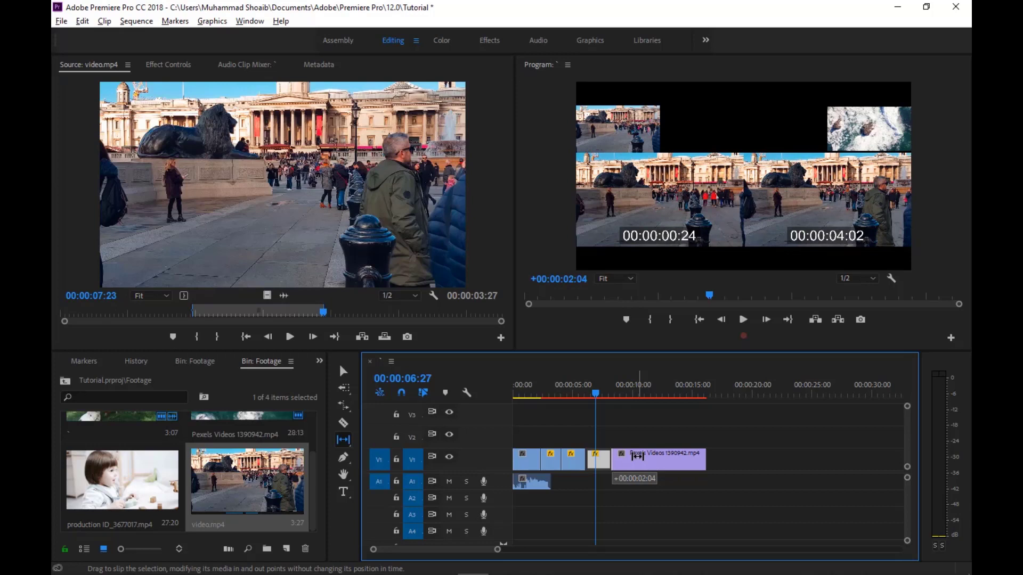
pyautogui.moveTo(637, 456); pyautogui.dragTo(638, 456)
# With the Slide tool, slide the video.mp4 pieces later on V1, moving the shortest one to start at about 00:00:05:05.
pyautogui.click(343, 439)
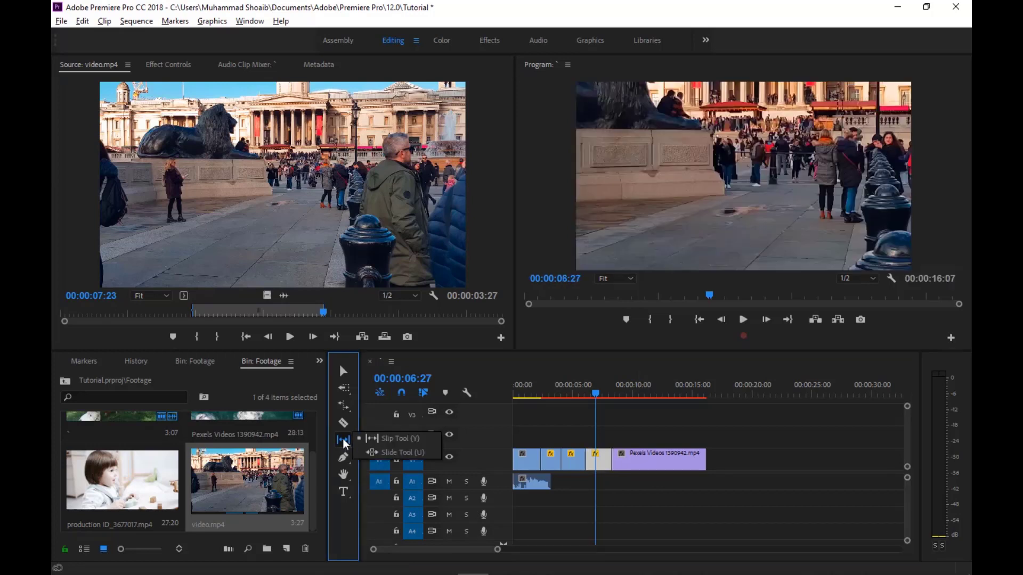
pyautogui.click(387, 452)
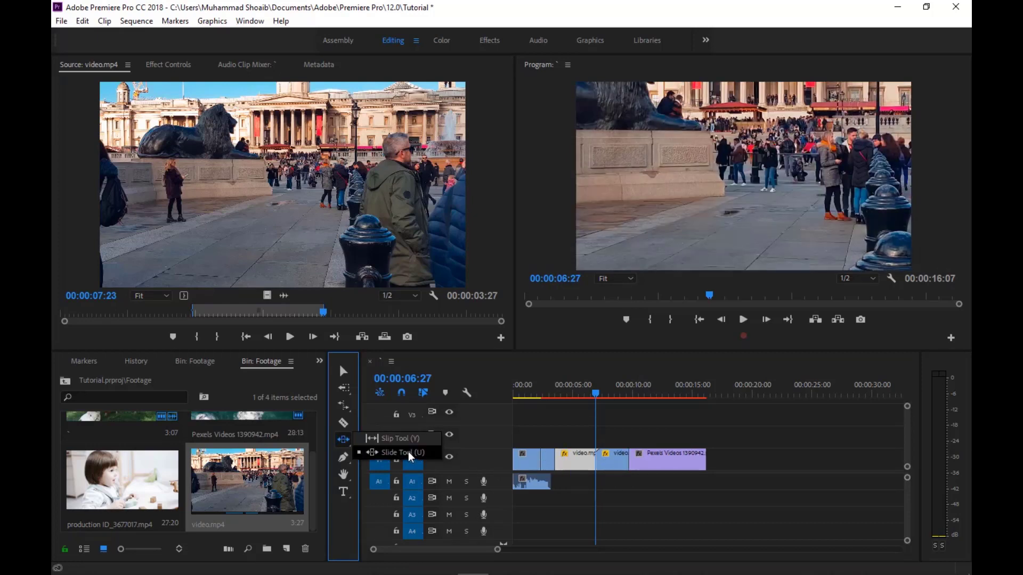
pyautogui.click(409, 452)
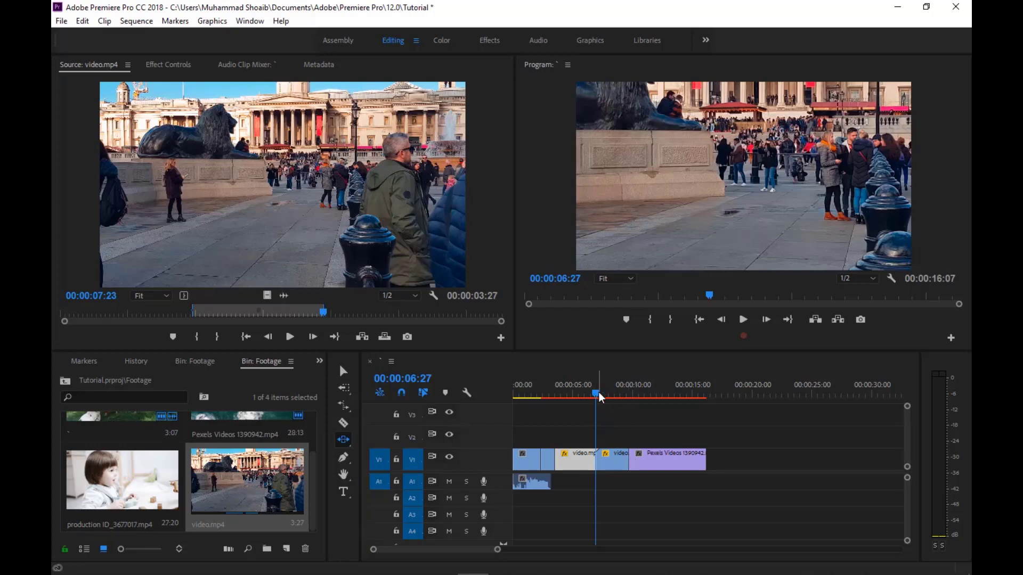
pyautogui.moveTo(598, 395); pyautogui.dragTo(620, 396)
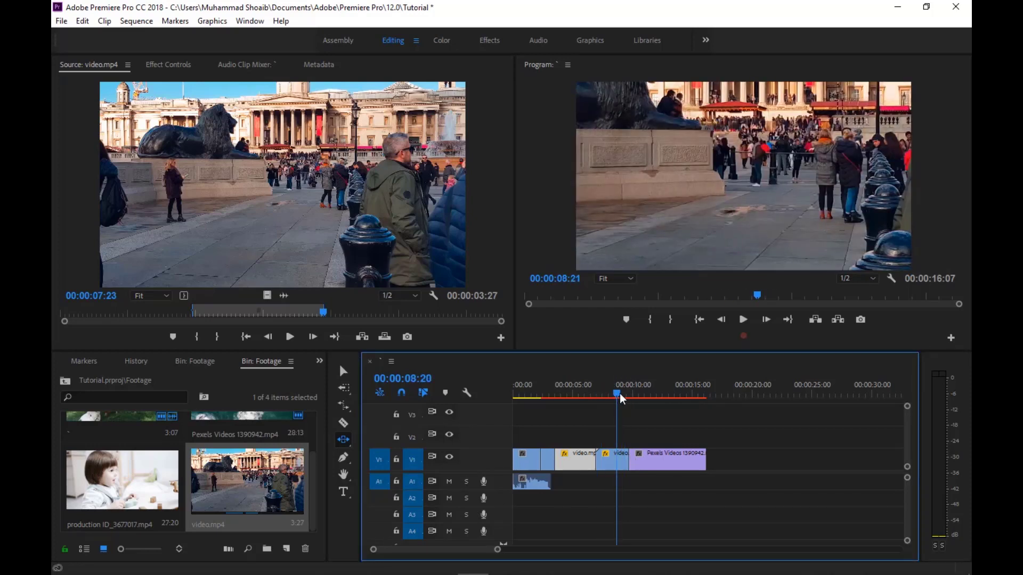
pyautogui.click(627, 462)
pyautogui.moveTo(628, 461); pyautogui.dragTo(651, 462)
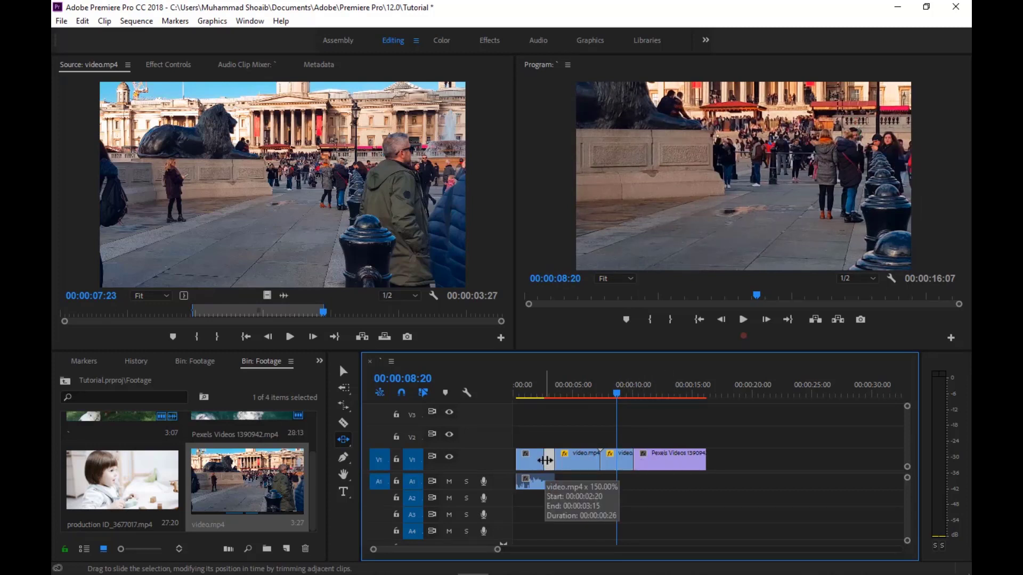
pyautogui.moveTo(544, 461)
pyautogui.mouseDown()
pyautogui.moveTo(591, 461)
pyautogui.moveTo(563, 462)
pyautogui.mouseUp()
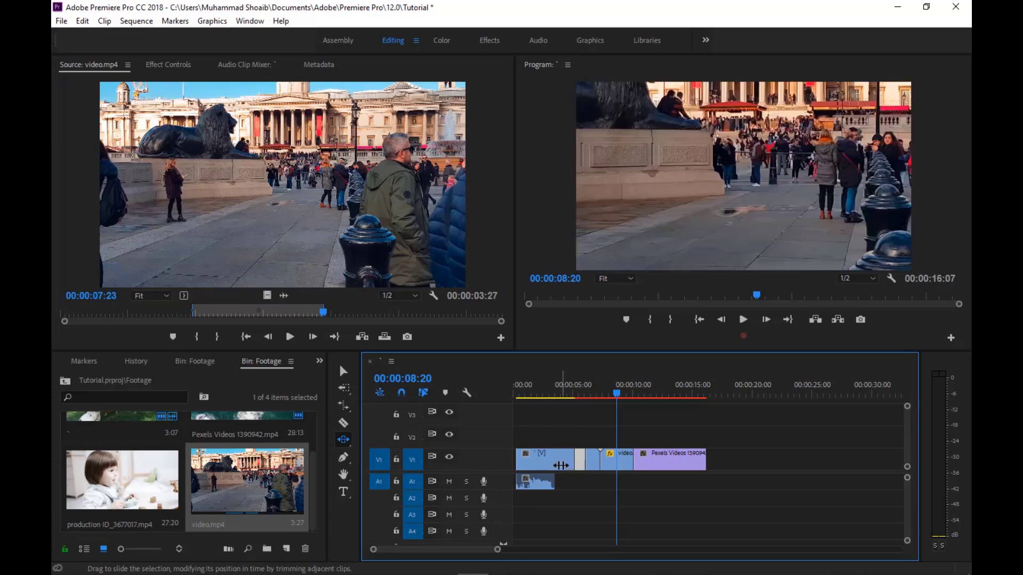
pyautogui.moveTo(586, 393); pyautogui.dragTo(515, 394)
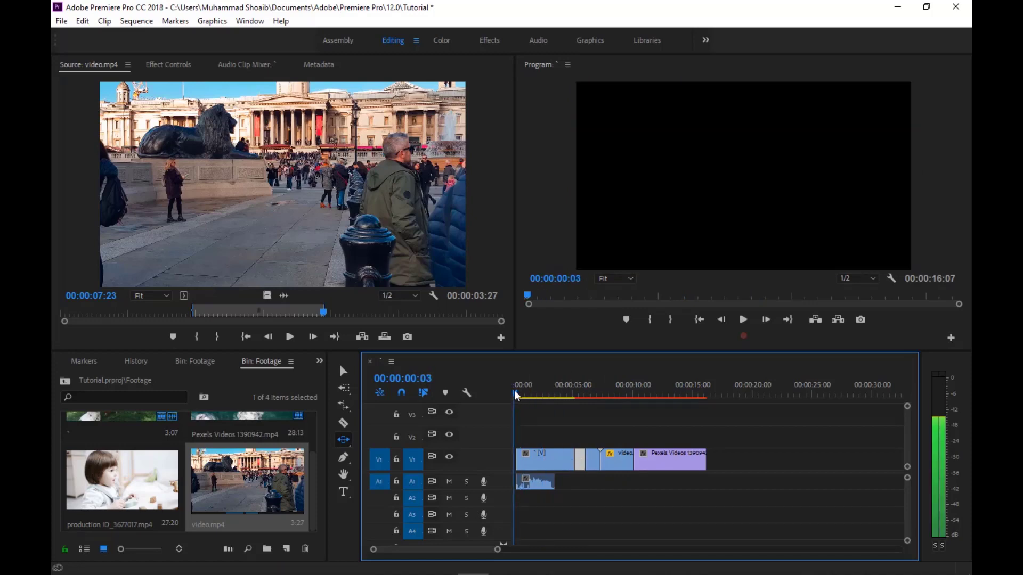
# Save the project and, with the Pen tool active, enlarge audio track A1 to expose its clip's volume line.
pyautogui.click(345, 458)
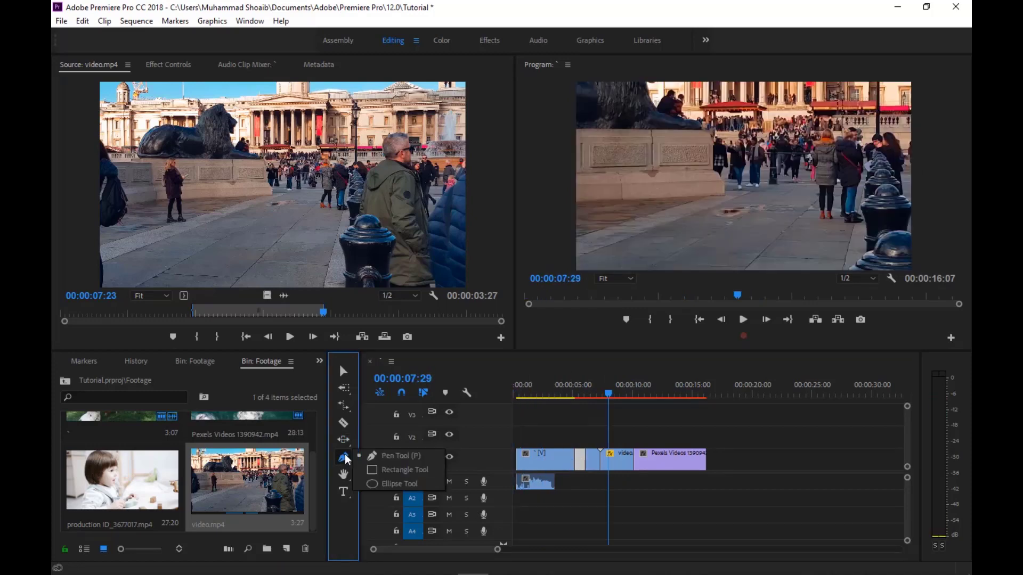
pyautogui.click(405, 458)
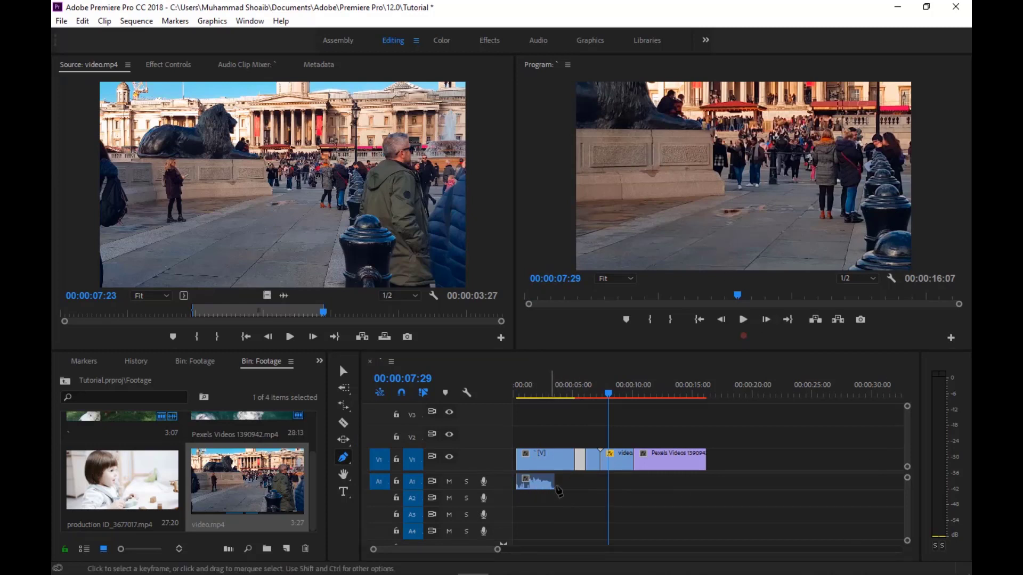
pyautogui.hotkey('ctrl', 's')
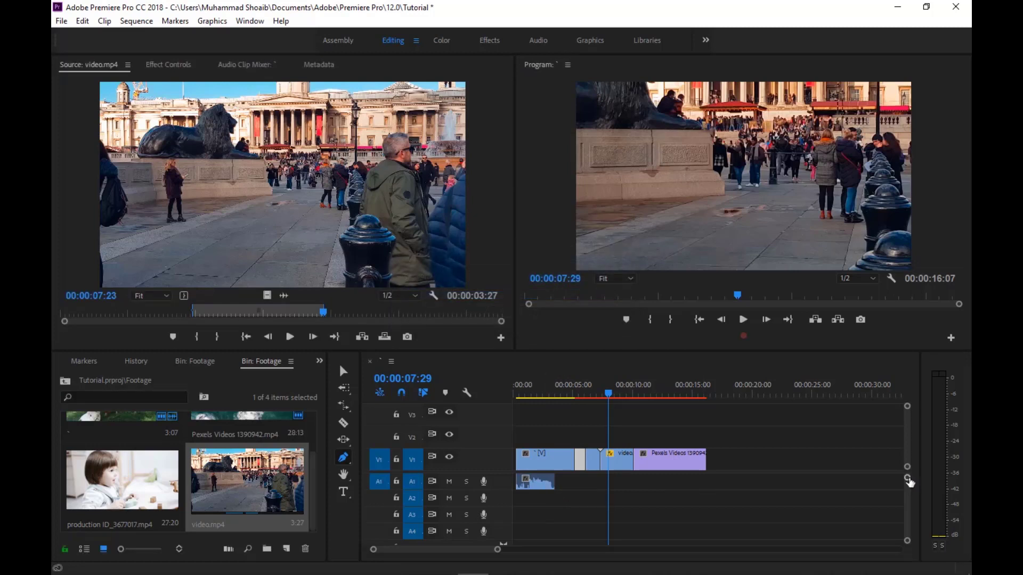
pyautogui.moveTo(908, 479); pyautogui.dragTo(910, 481)
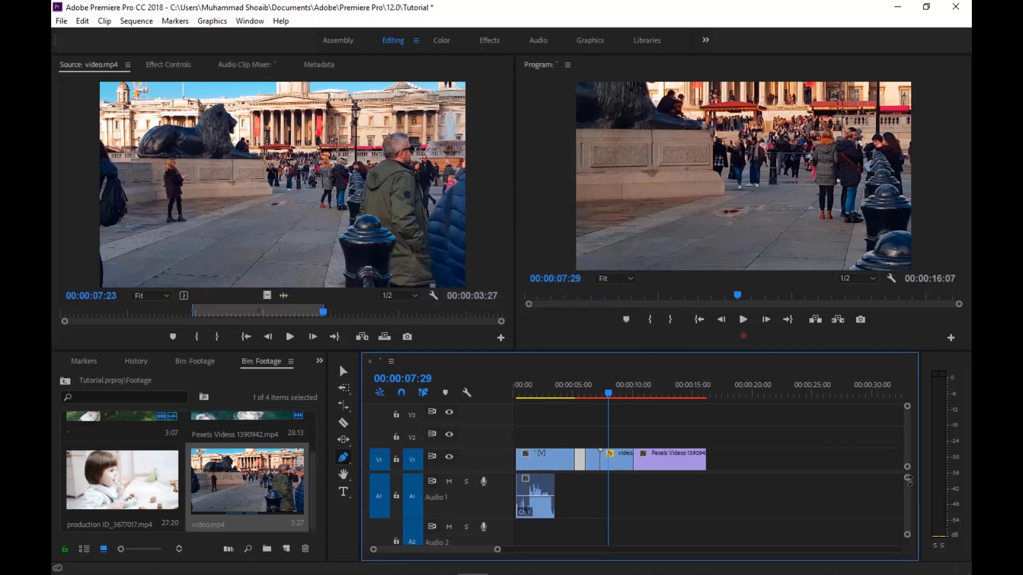
pyautogui.press('=')
pyautogui.press('=')
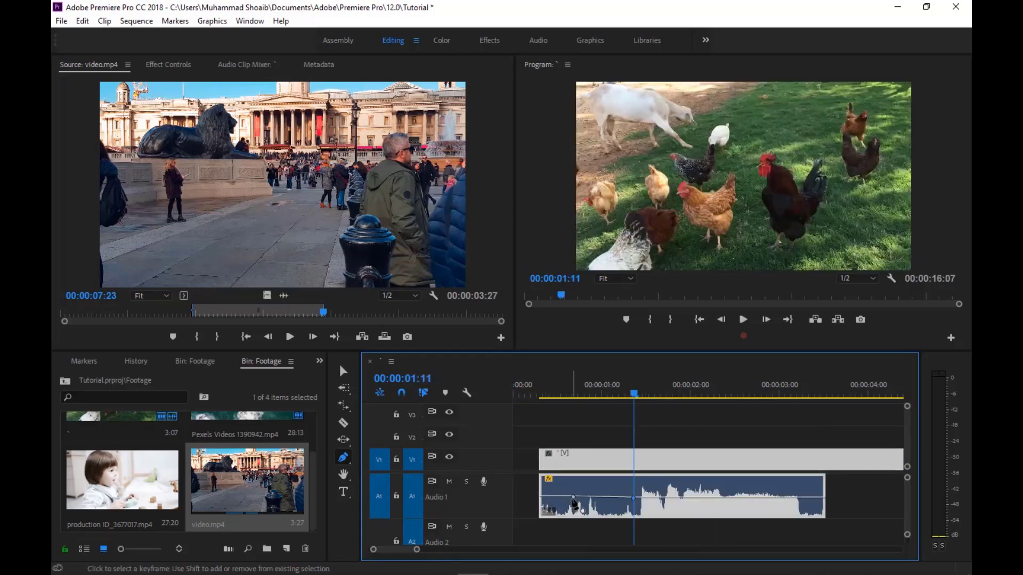
# Add volume keyframes to the A1 clip with the Pen tool, raising those at about 00:00:01:05 and 00:00:02:10.
pyautogui.moveTo(573, 501)
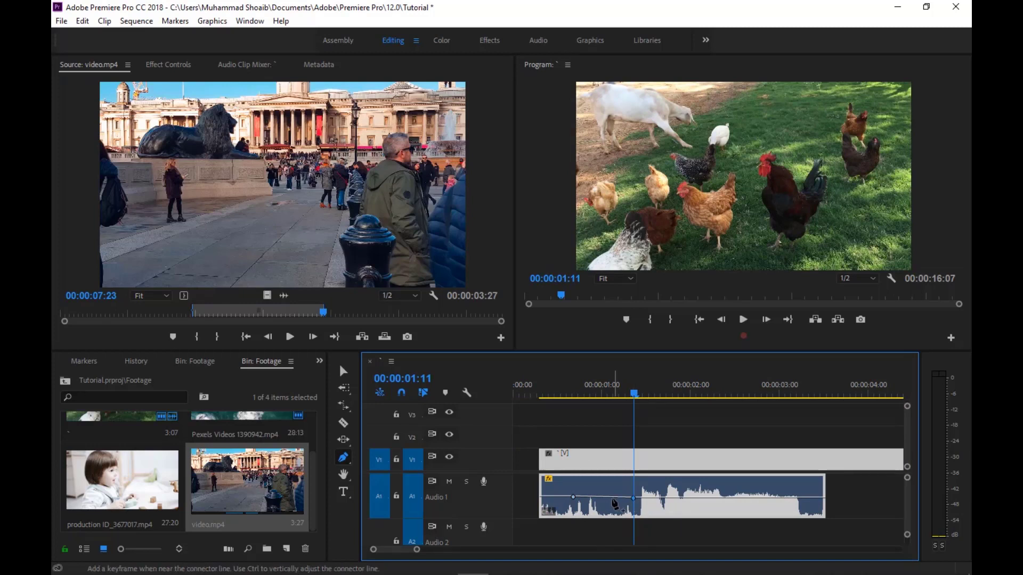
pyautogui.moveTo(616, 497); pyautogui.dragTo(618, 480)
pyautogui.moveTo(723, 499); pyautogui.dragTo(720, 483)
pyautogui.click(343, 457)
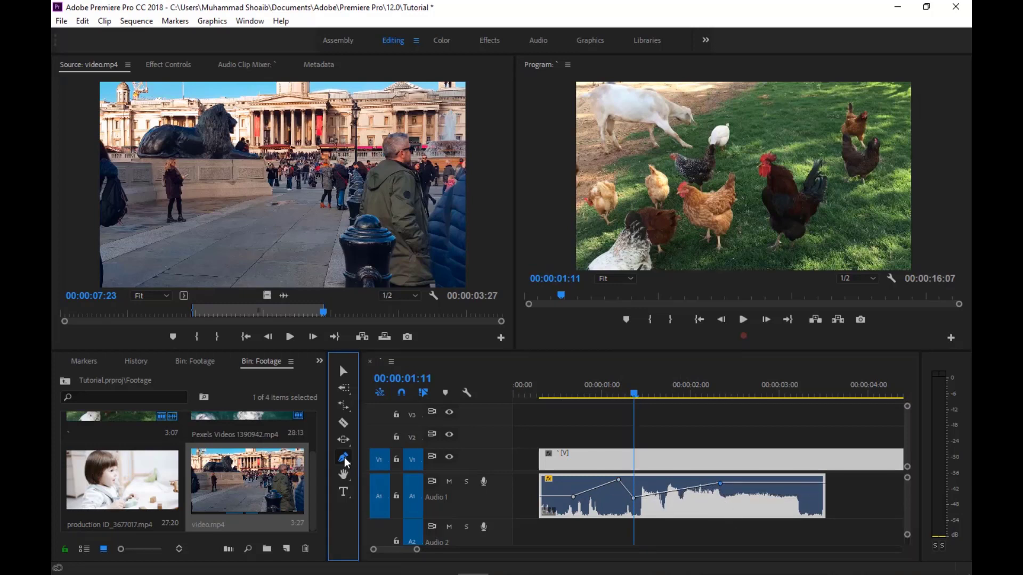
# With the Pen tool, draw a closed six-point shape over the hens in the program image at 00:00:01:11.
pyautogui.click(396, 456)
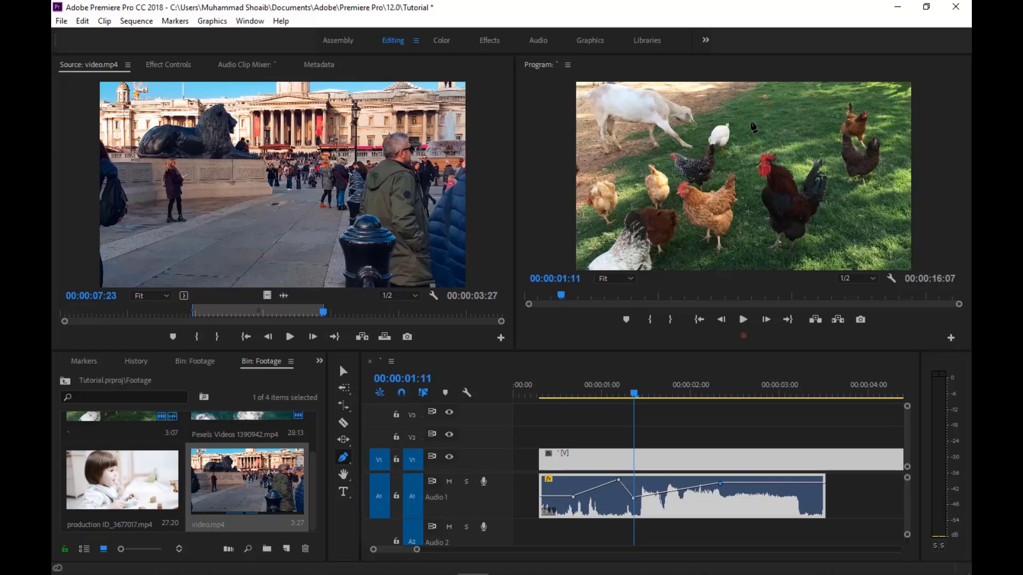
pyautogui.click(344, 372)
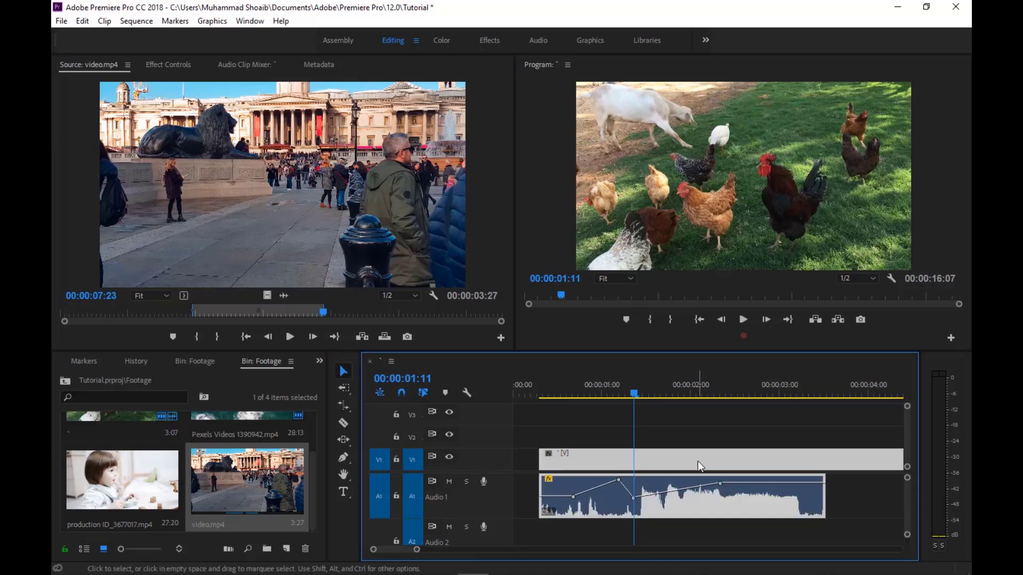
pyautogui.click(344, 457)
pyautogui.click(679, 143)
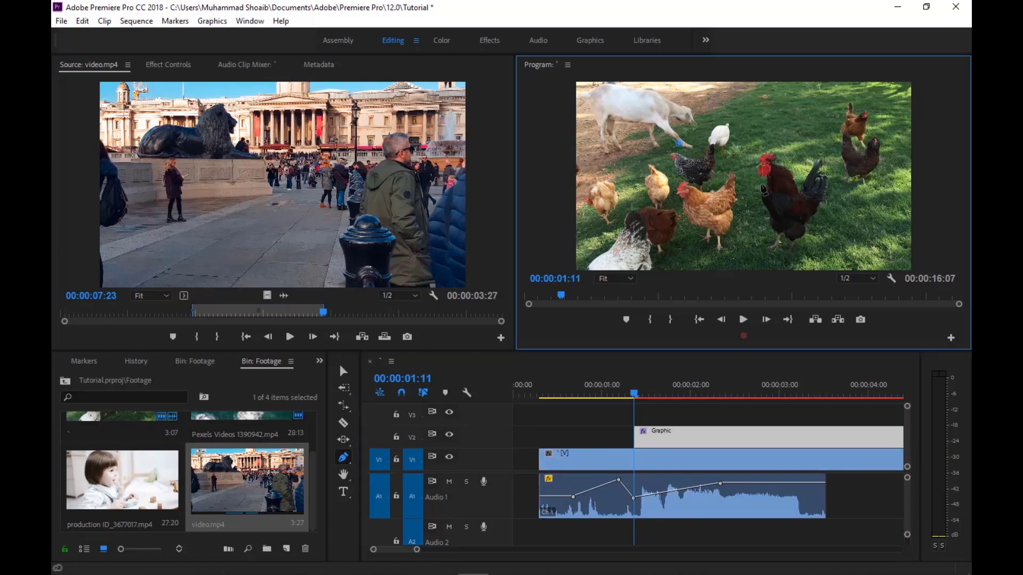
pyautogui.click(759, 203)
pyautogui.click(740, 245)
pyautogui.click(688, 257)
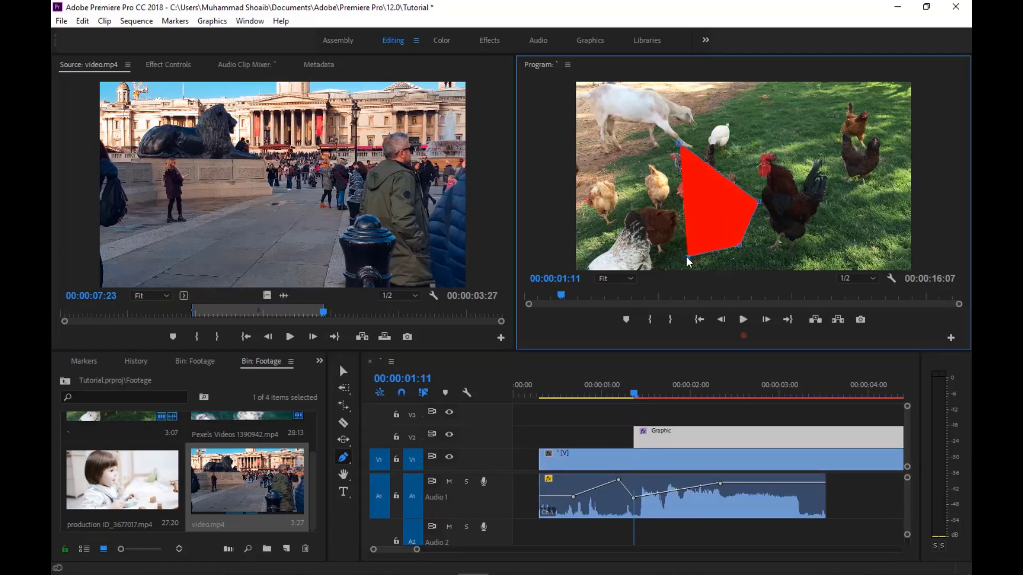
pyautogui.click(647, 240)
pyautogui.click(643, 166)
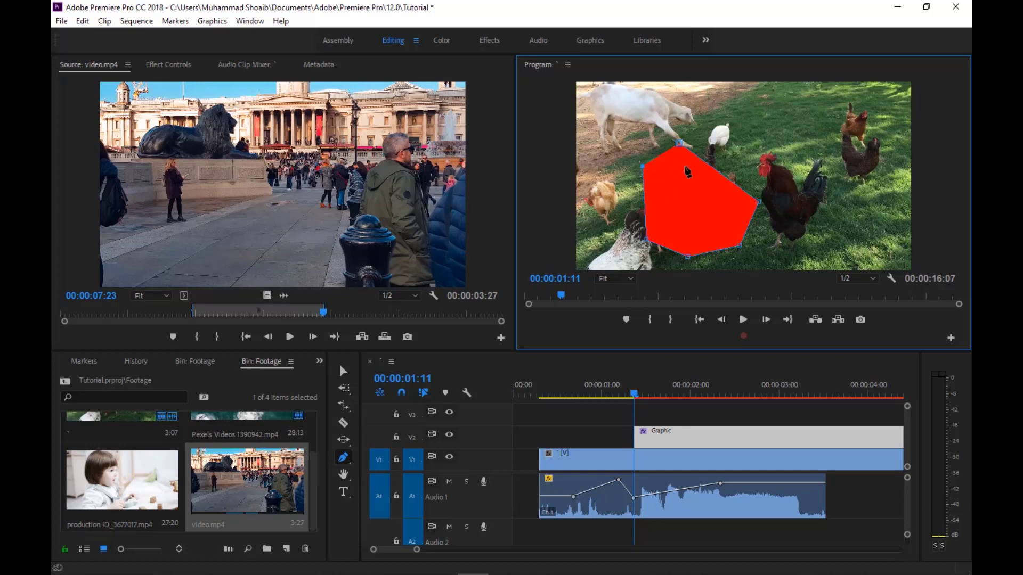
# Change the six-point shape's fill colour to white and switch its fill off.
pyautogui.click(174, 62)
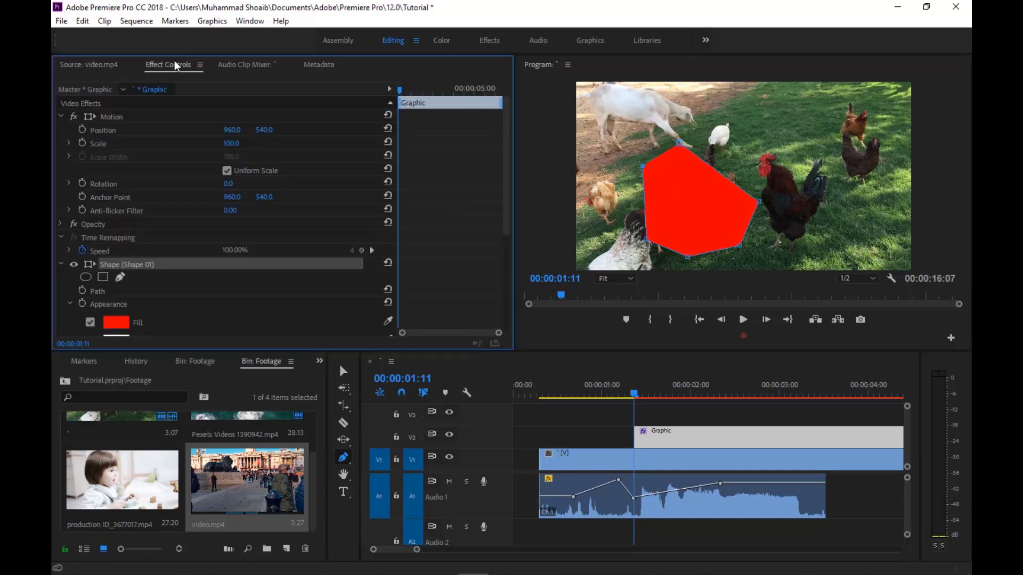
pyautogui.scroll(-2, 266, 286)
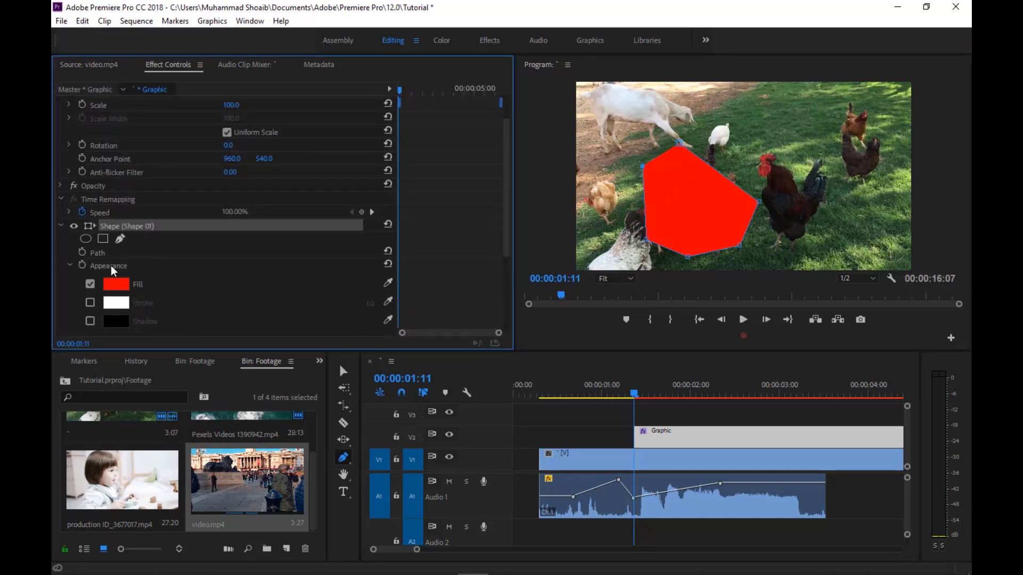
pyautogui.scroll(-1, 174, 293)
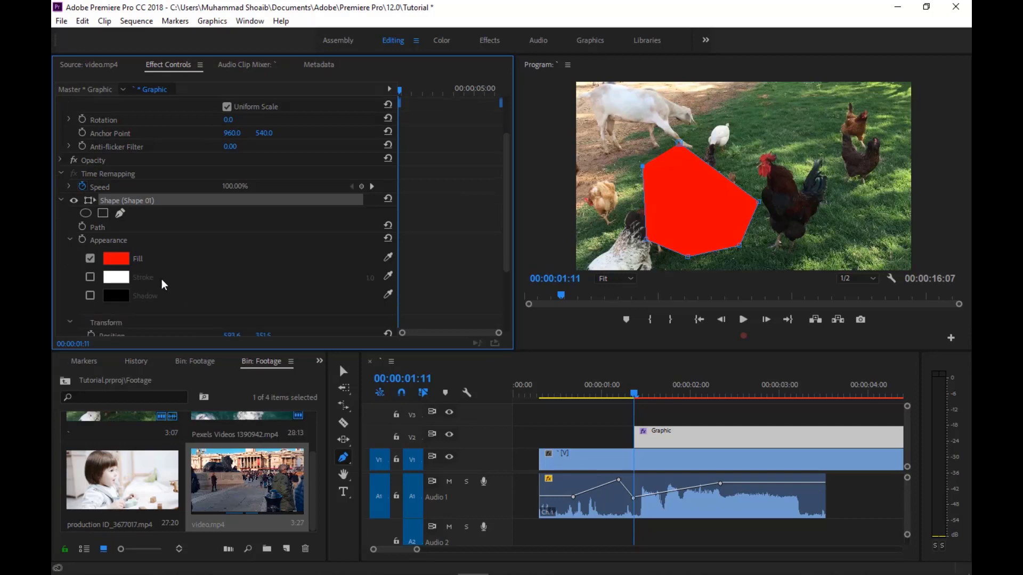
pyautogui.click(116, 259)
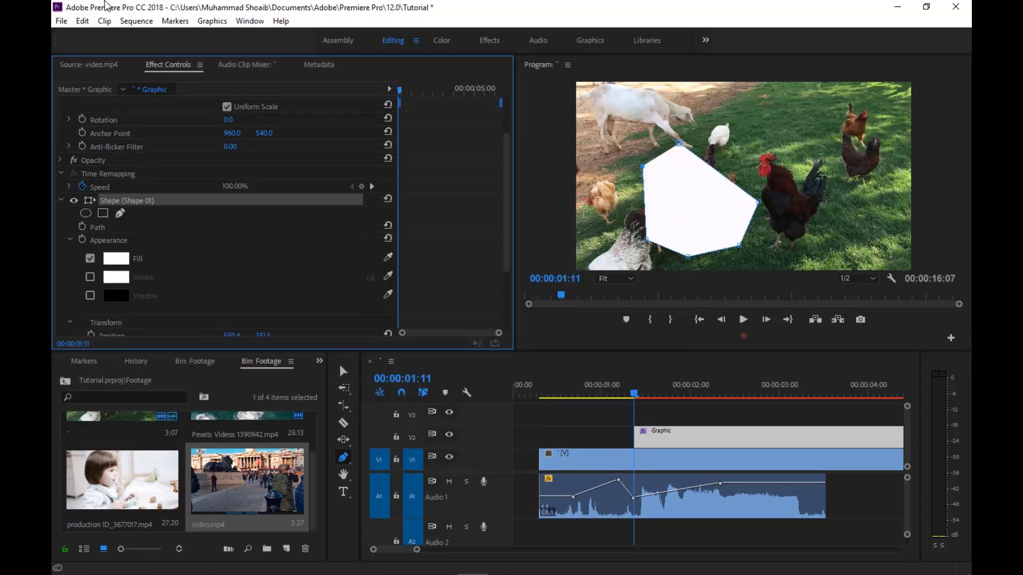
pyautogui.click(92, 260)
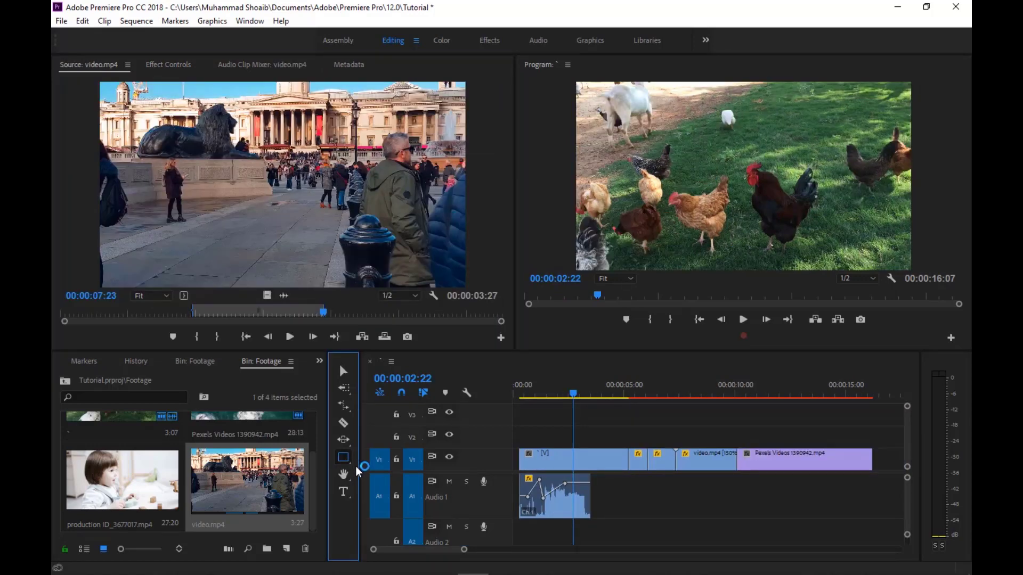
# Draw a rectangle over the frame at 00:00:02:22 and an ellipse over the frame at 00:00:05:17.
pyautogui.moveTo(657, 147); pyautogui.dragTo(781, 227)
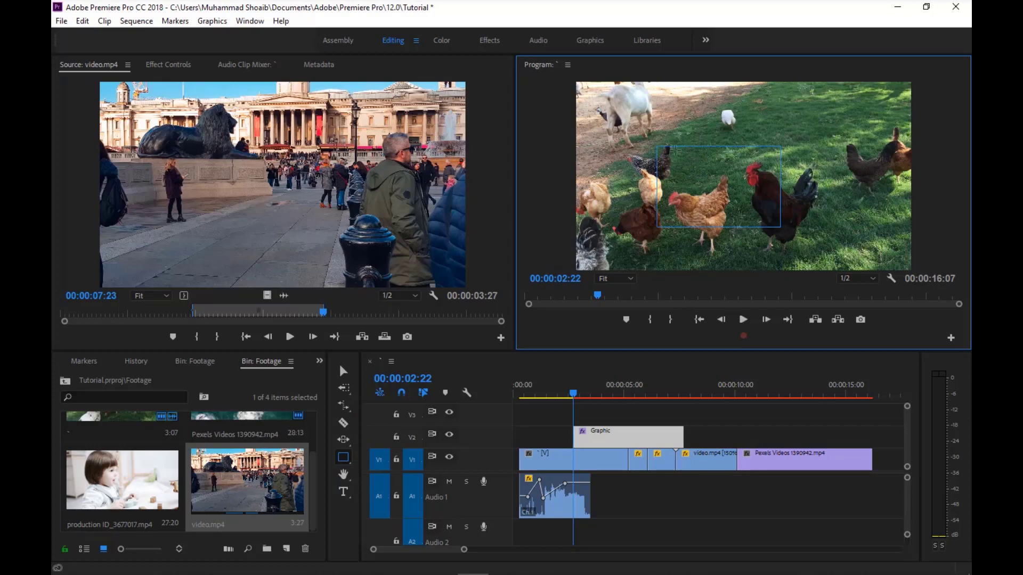
pyautogui.moveTo(343, 457); pyautogui.dragTo(410, 484)
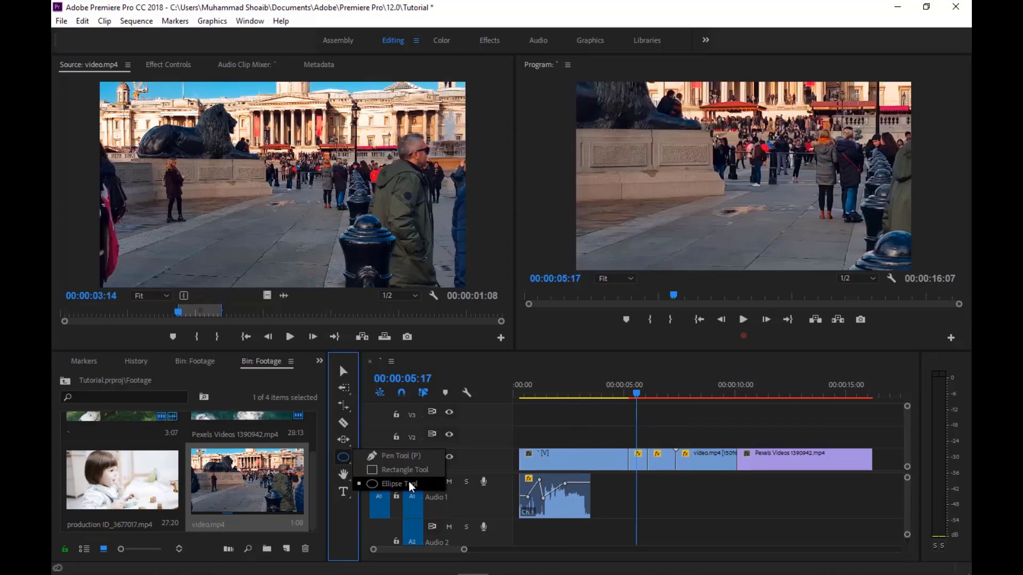
pyautogui.click(410, 483)
pyautogui.moveTo(677, 165); pyautogui.dragTo(787, 242)
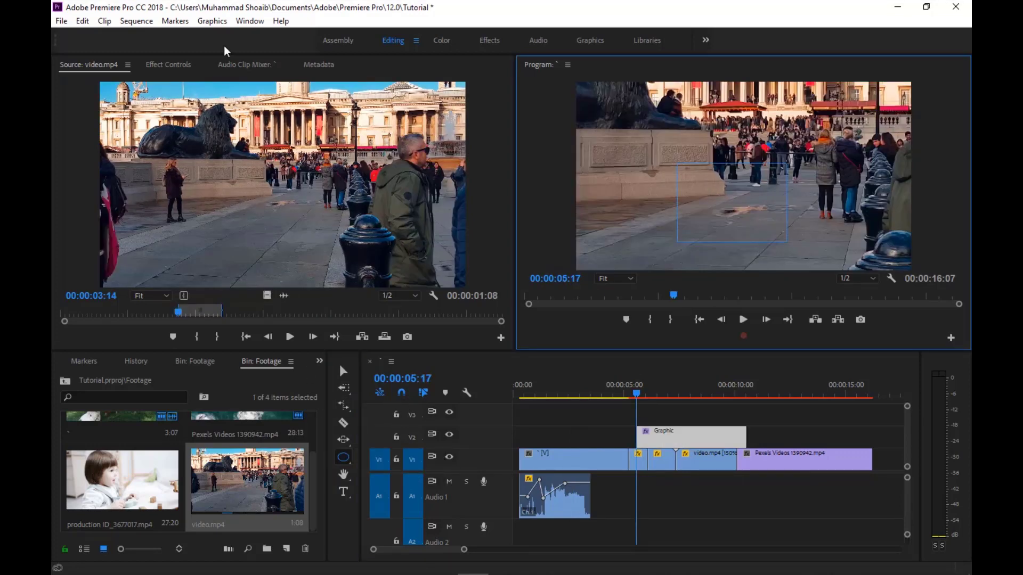
# Enable the ellipse's white fill in its appearance settings and toggle its stroke on and back off.
pyautogui.click(179, 68)
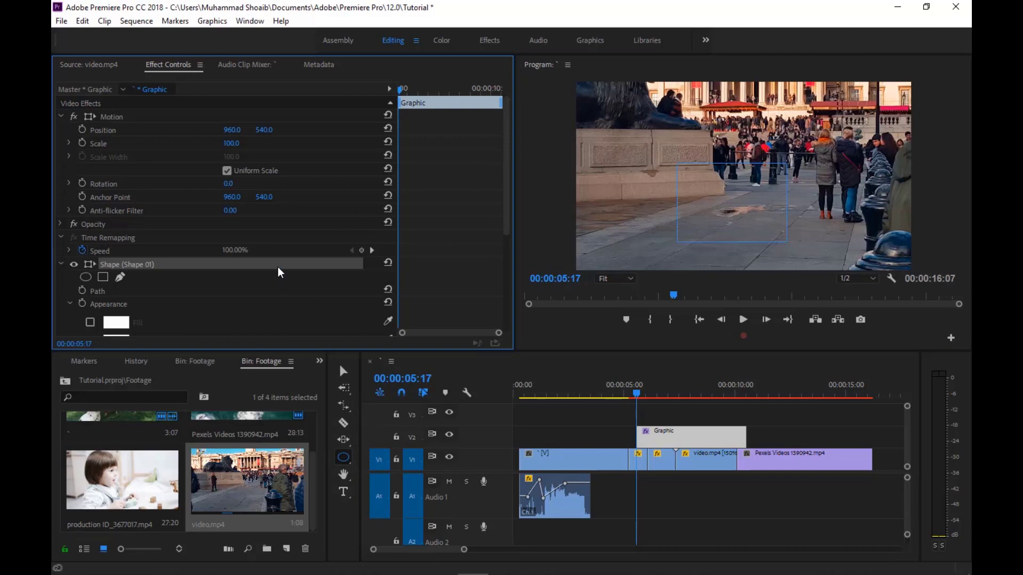
pyautogui.scroll(-3, 116, 289)
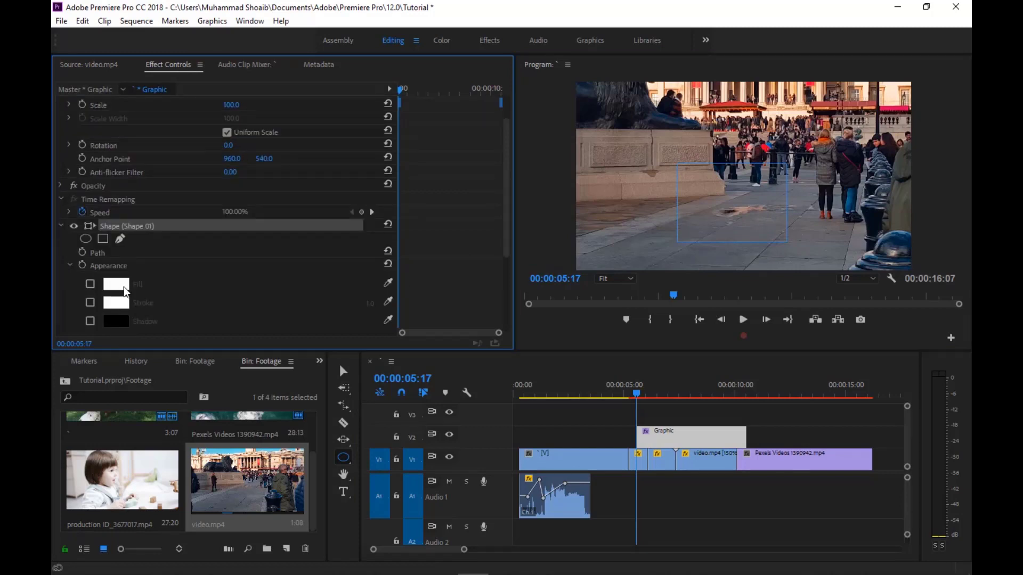
pyautogui.click(90, 284)
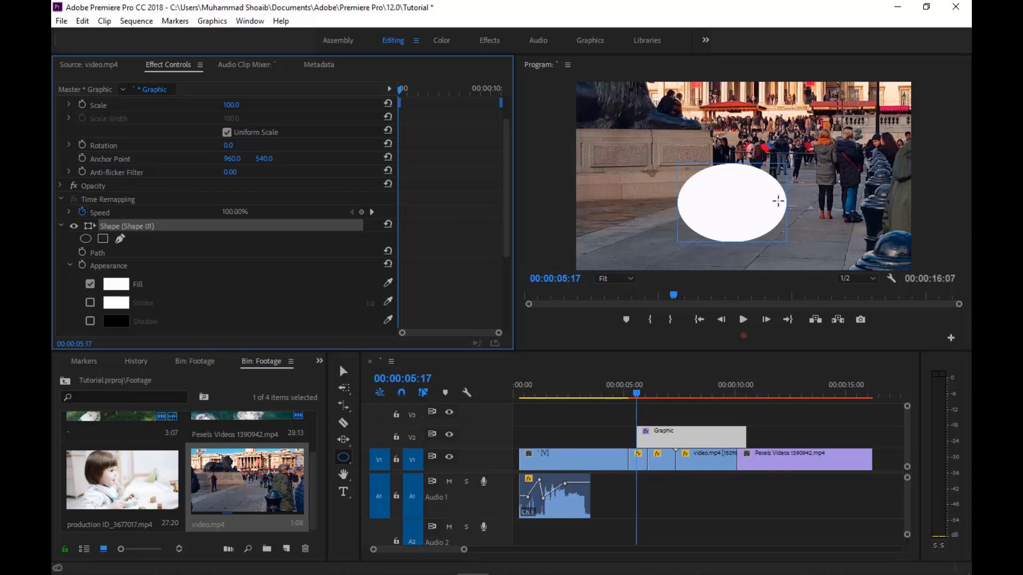
pyautogui.click(127, 281)
pyautogui.scroll(-1, 151, 301)
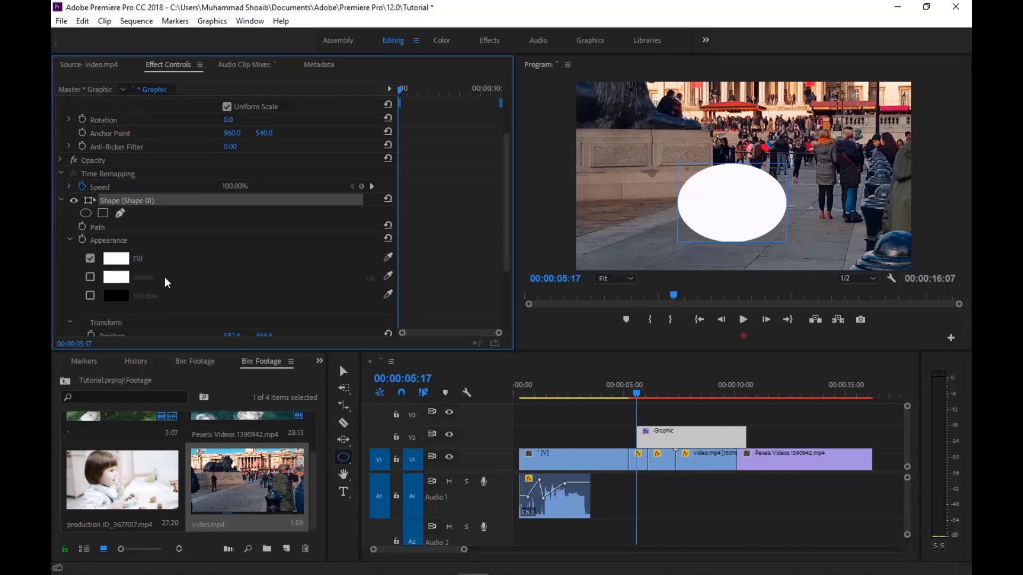
pyautogui.click(91, 278)
pyautogui.click(90, 278)
pyautogui.scroll(3, 191, 297)
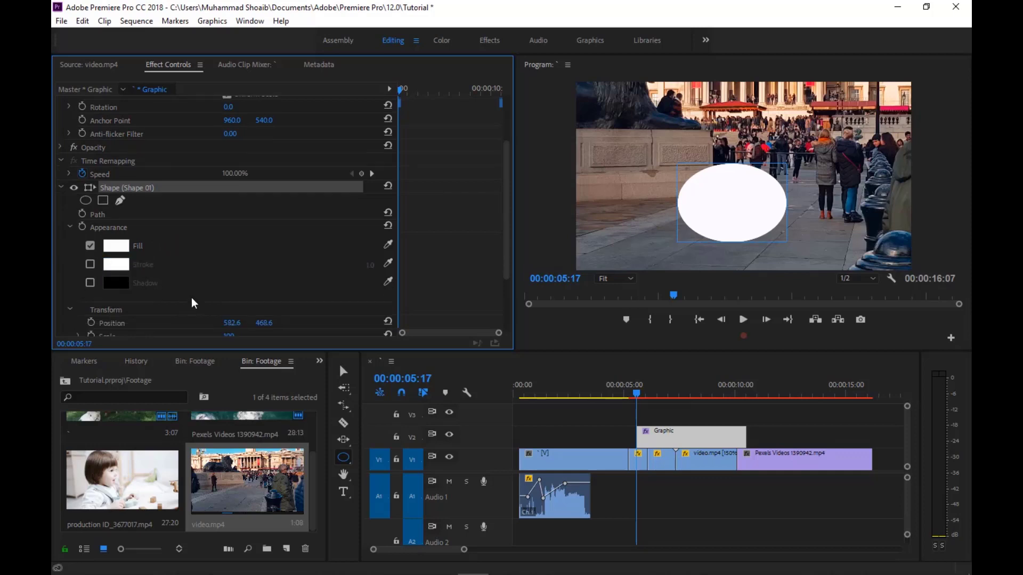
# Move the ellipse graphic down and to the left in the frame, to a position of about 428.7, 627.9.
pyautogui.click(344, 479)
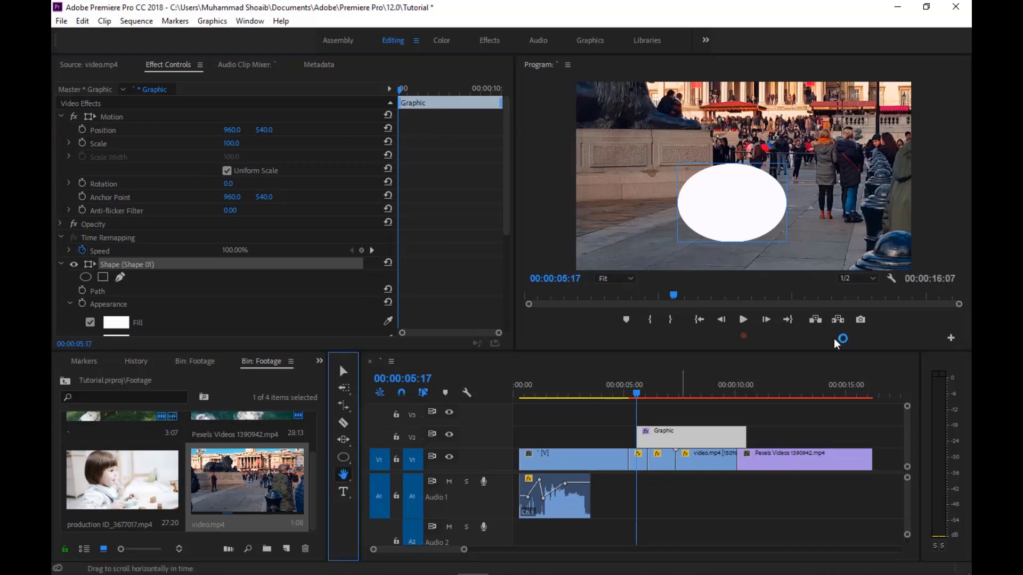
pyautogui.click(734, 223)
pyautogui.moveTo(709, 206); pyautogui.dragTo(641, 230)
# With the horizontal Type tool, add the text "Shoaib Learning Studio" over the Pexels Videos 1390942.mp4 clip, starting at about 00:00:11:06.
pyautogui.click(344, 493)
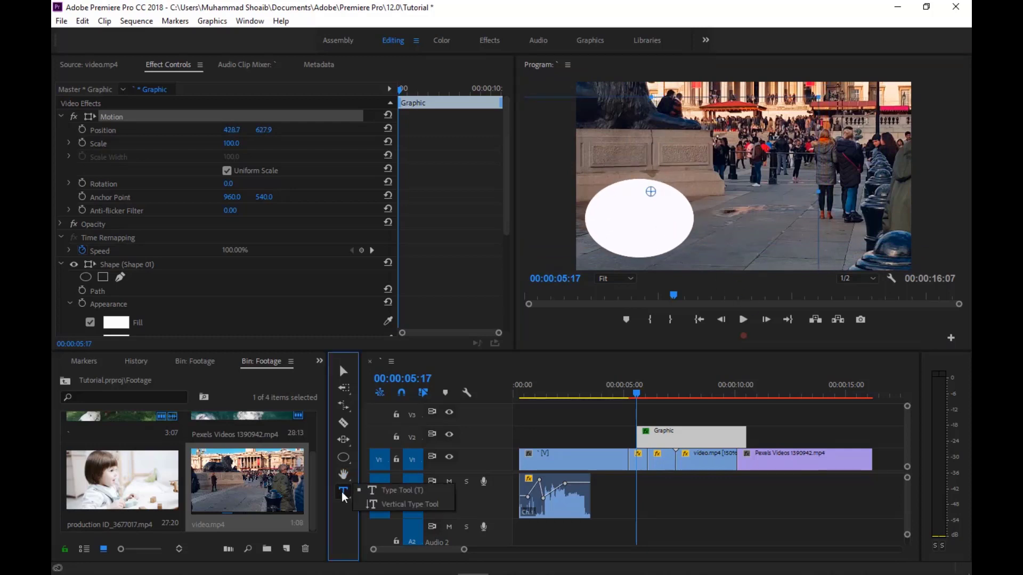
pyautogui.click(407, 493)
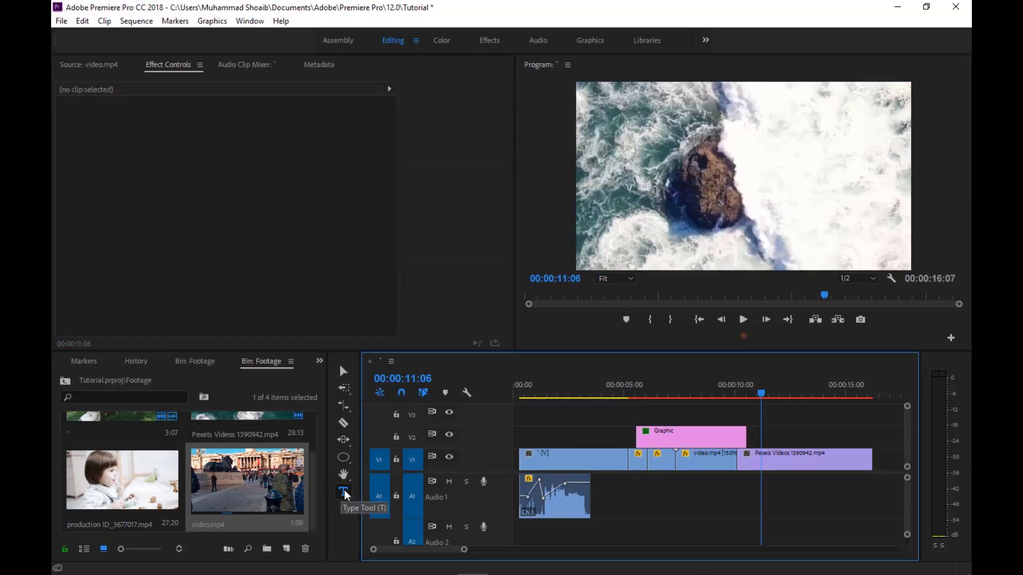
pyautogui.click(342, 491)
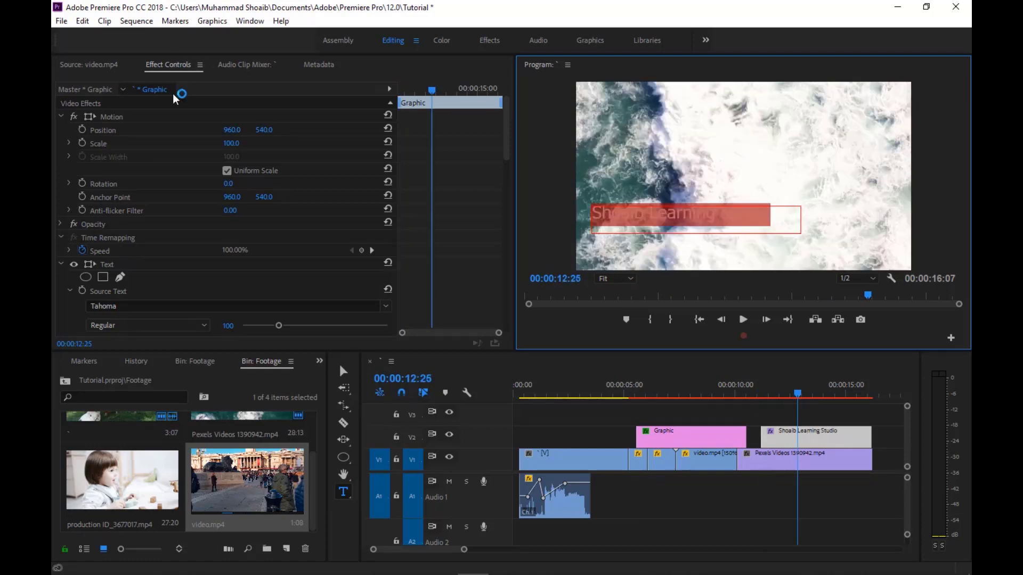
# Browse the available fonts in the title's source text settings.
pyautogui.scroll(-3, 189, 216)
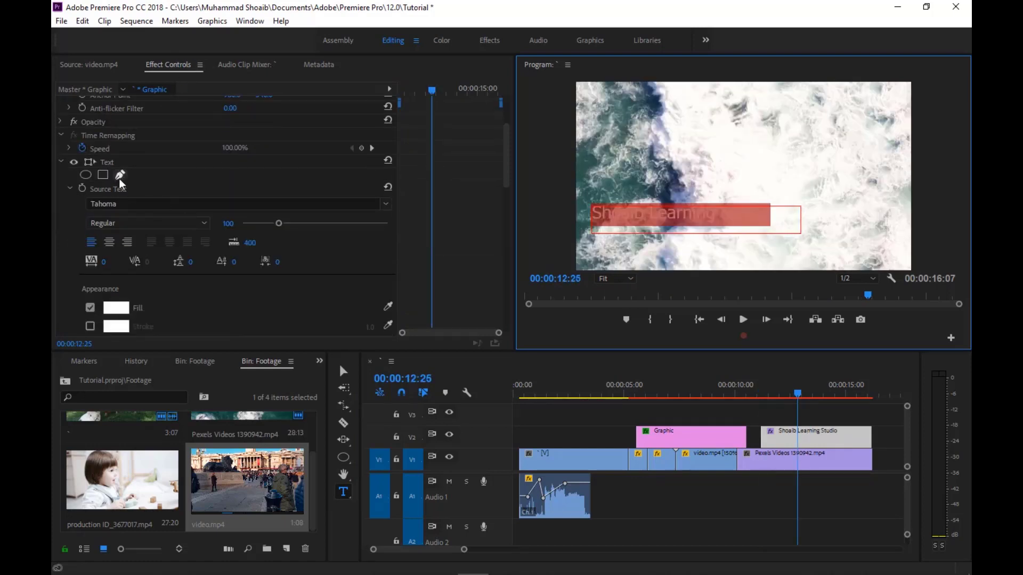
pyautogui.click(386, 204)
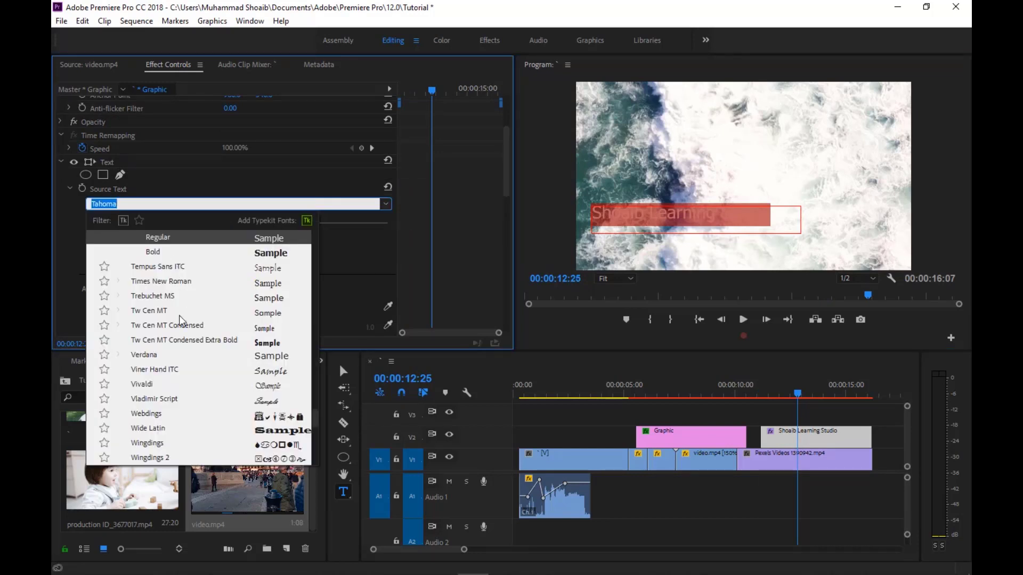
pyautogui.scroll(10, 180, 320)
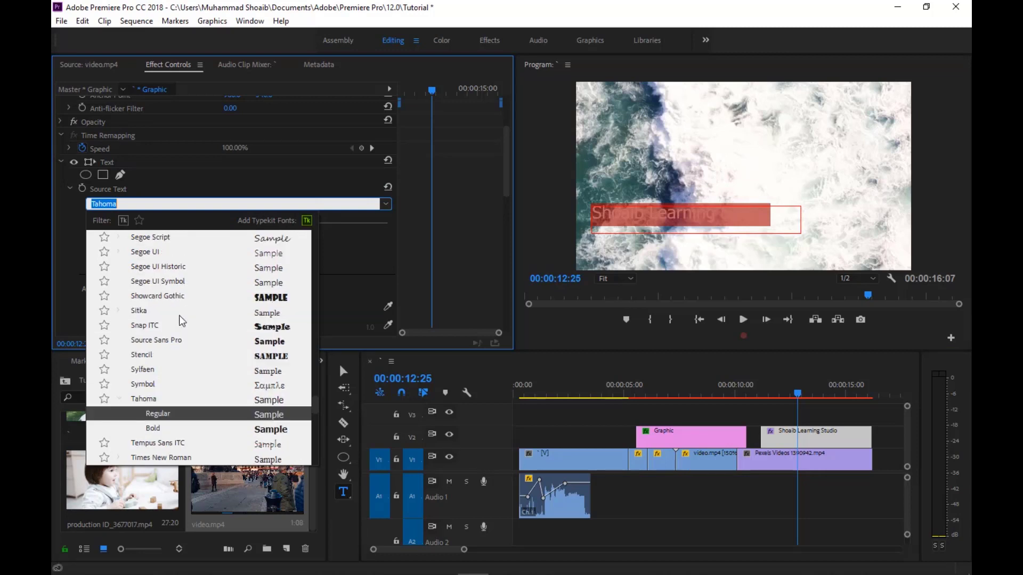
pyautogui.click(159, 445)
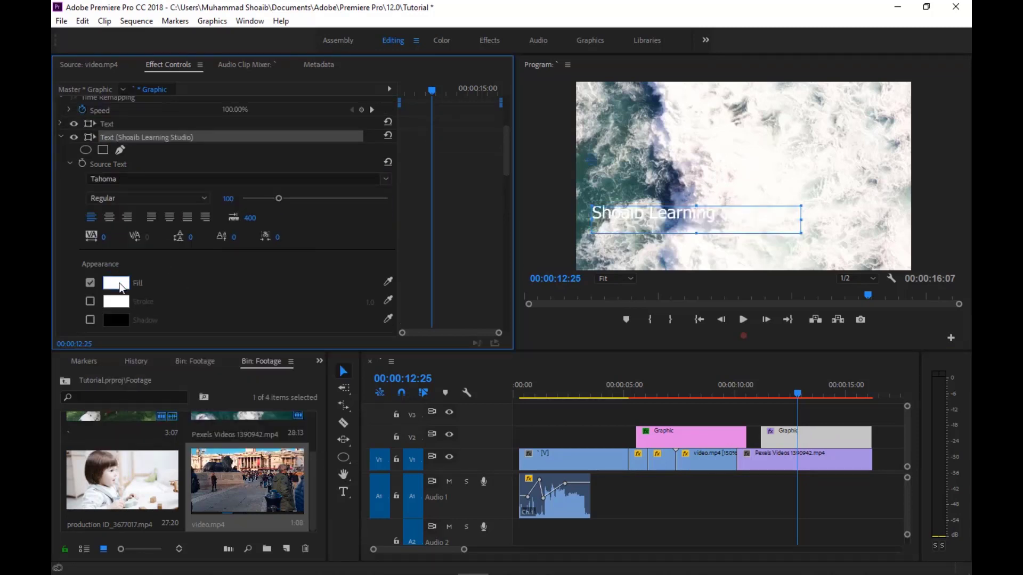
# Set the title's fill colour to dark blue 030669 and move the title lower in the frame.
pyautogui.click(116, 282)
pyautogui.moveTo(510, 309)
pyautogui.mouseDown()
pyautogui.moveTo(531, 341)
pyautogui.moveTo(526, 299)
pyautogui.mouseUp()
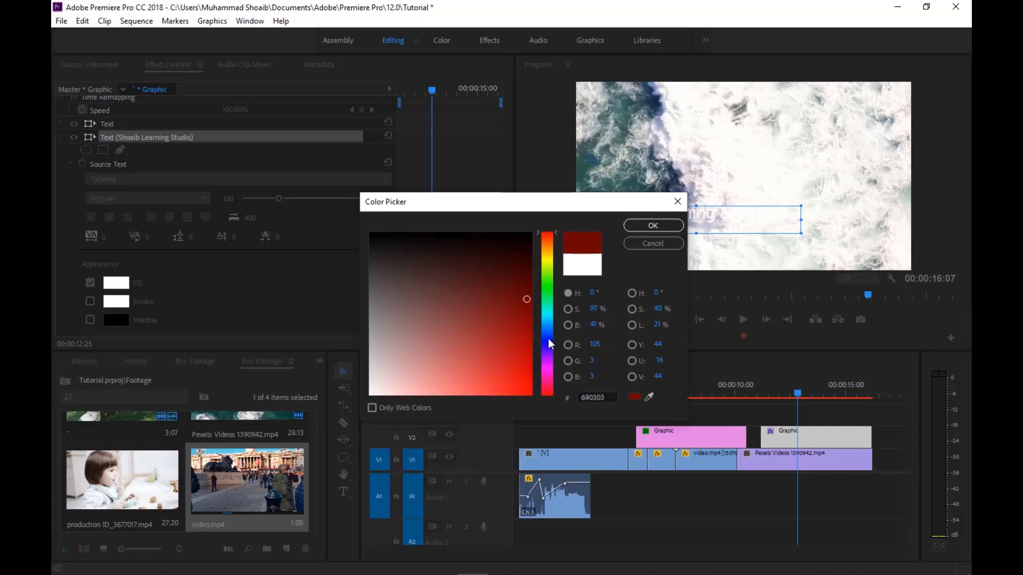
pyautogui.click(549, 341)
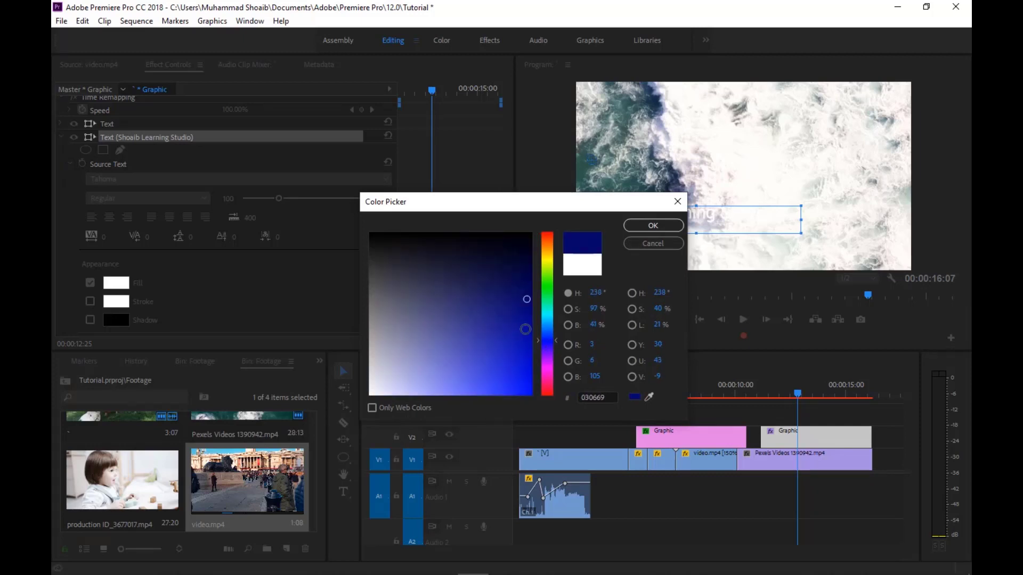
pyautogui.click(653, 225)
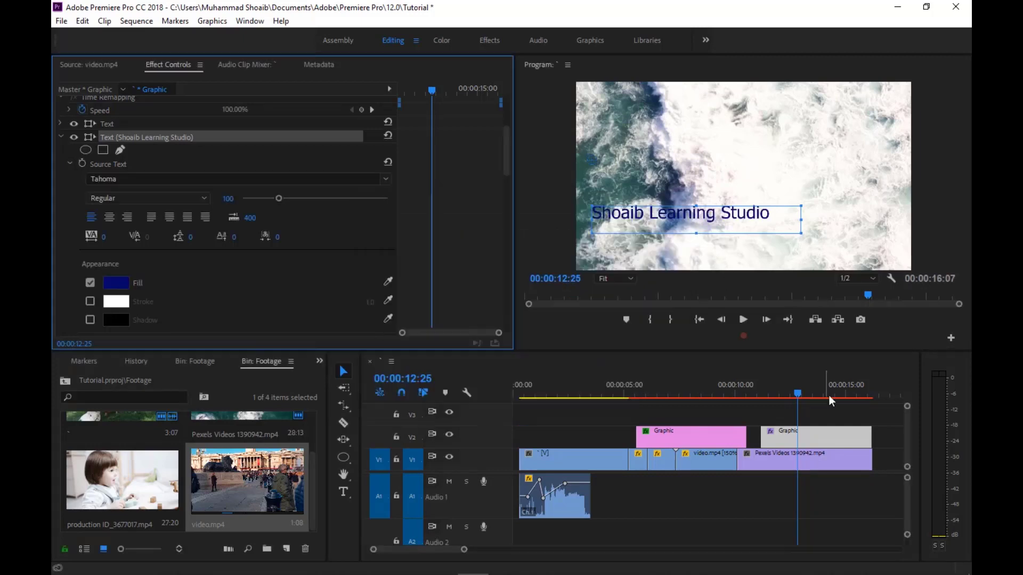
pyautogui.click(126, 278)
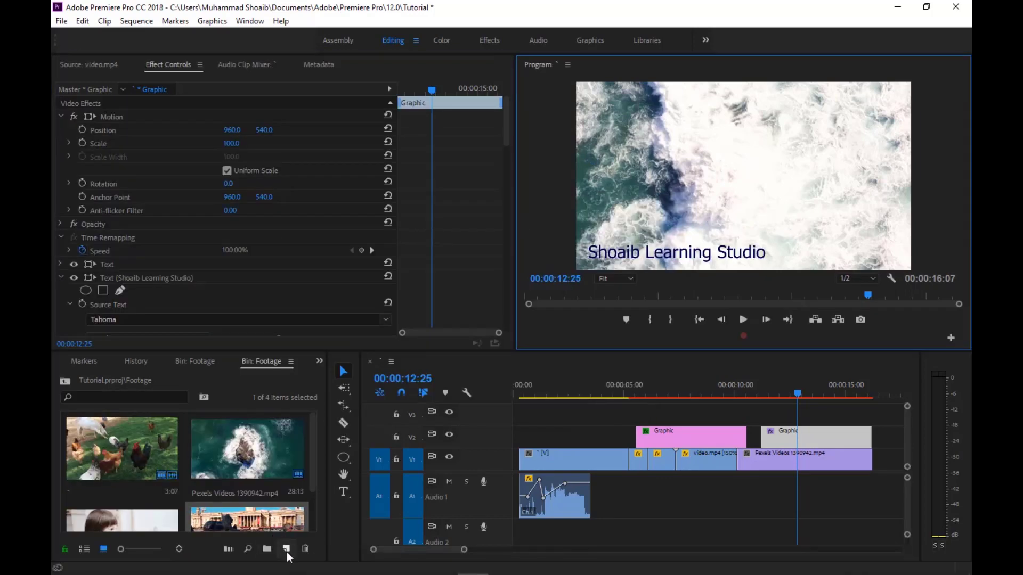
# Create an adjustment layer with the default settings and place it on V2 above the start of the Pexels Videos 1390942.mp4 clip.
pyautogui.click(287, 551)
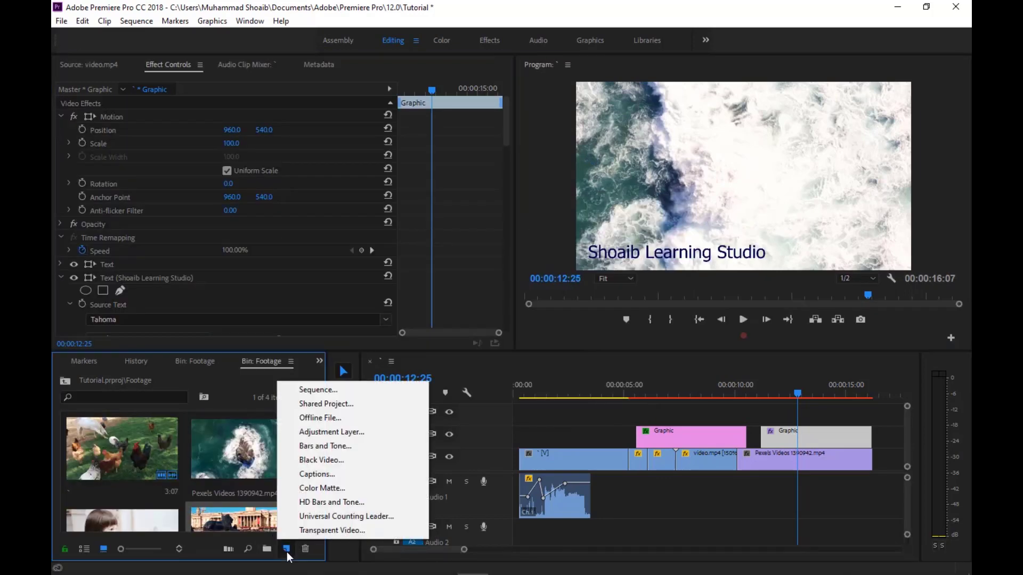
pyautogui.click(312, 434)
pyautogui.click(534, 334)
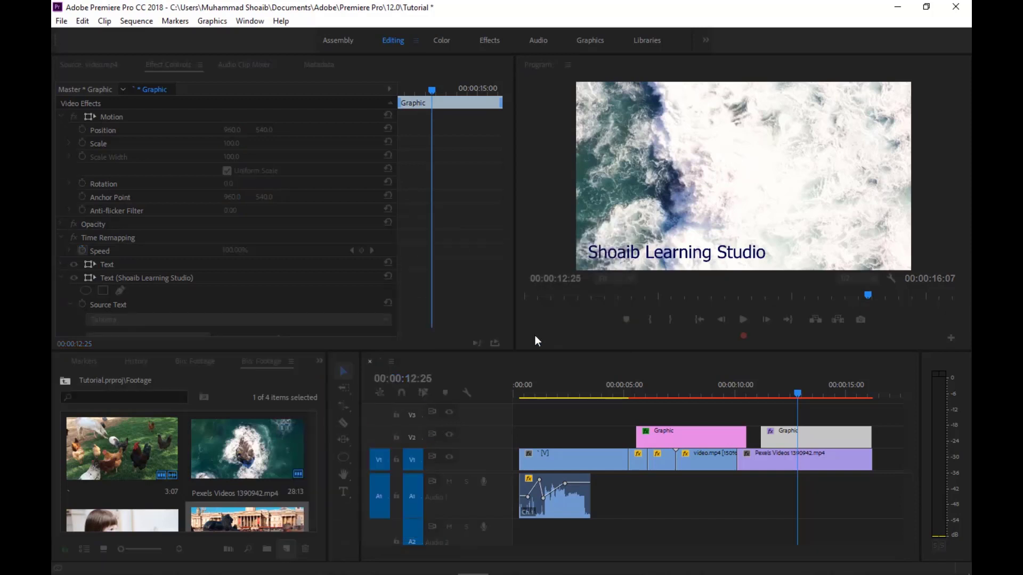
pyautogui.moveTo(122, 479); pyautogui.dragTo(752, 444)
# Position the playhead at 00:00:10:09 and shorten the adjustment layer from its end to a duration of about 00:00:03:14.
pyautogui.moveTo(775, 395); pyautogui.dragTo(744, 397)
pyautogui.press('Left')
pyautogui.press('Left')
pyautogui.press('Right')
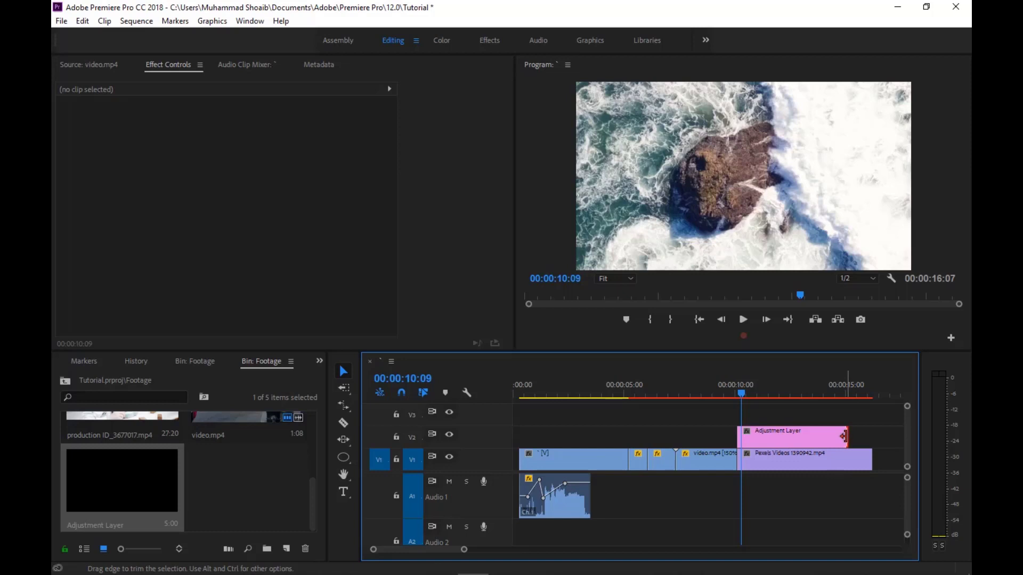
pyautogui.moveTo(845, 436); pyautogui.dragTo(811, 436)
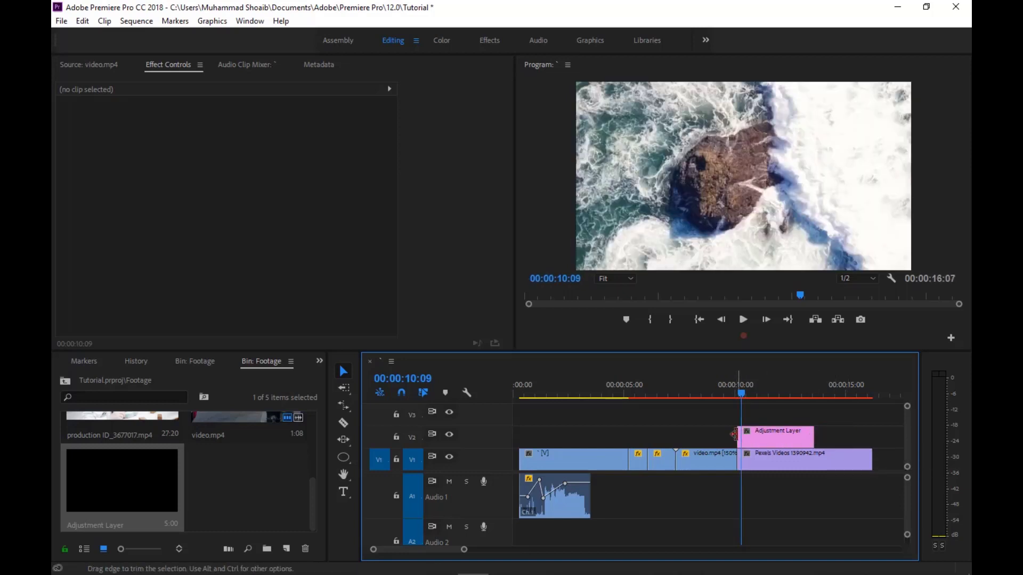
pyautogui.moveTo(739, 435); pyautogui.dragTo(738, 435)
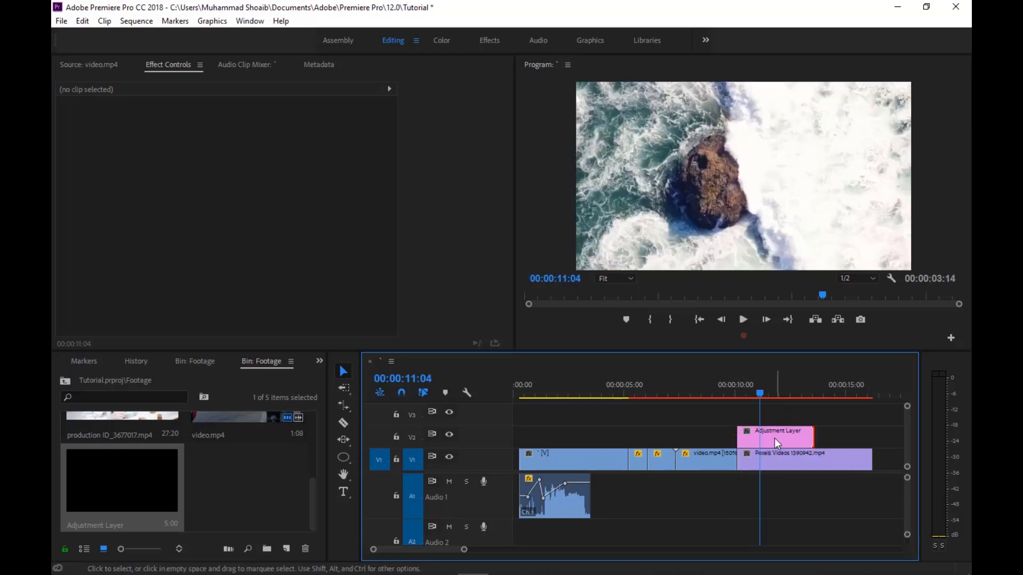
# Colour-grade the adjustment layer with Lumetri's Creative settings: lower Sharpen to about -1.1, adjust Vibrance, and open the list of looks.
pyautogui.click(777, 443)
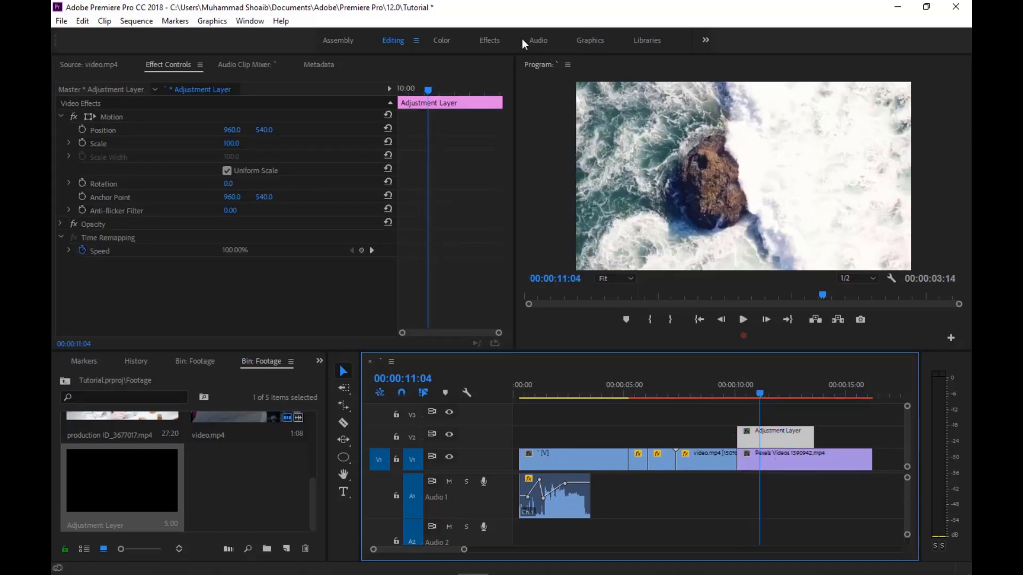
pyautogui.click(441, 41)
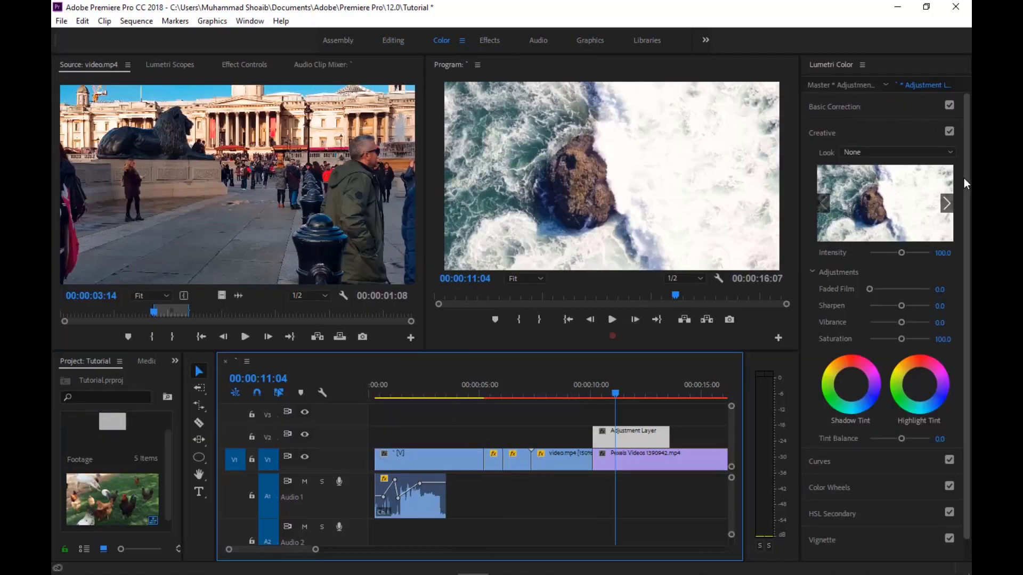
pyautogui.click(902, 308)
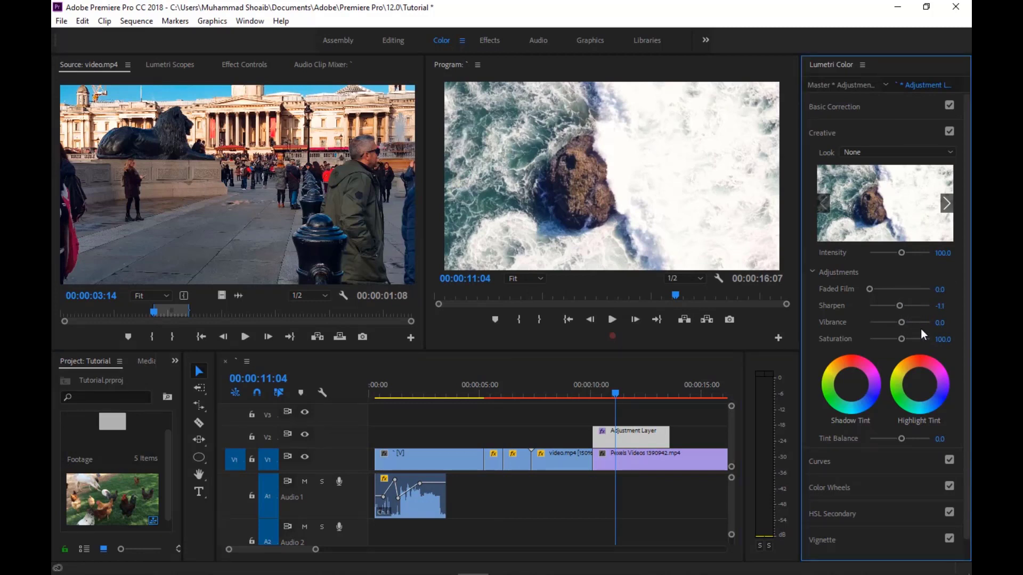
pyautogui.moveTo(901, 323)
pyautogui.mouseDown()
pyautogui.moveTo(883, 325)
pyautogui.moveTo(903, 343)
pyautogui.mouseUp()
pyautogui.click(950, 153)
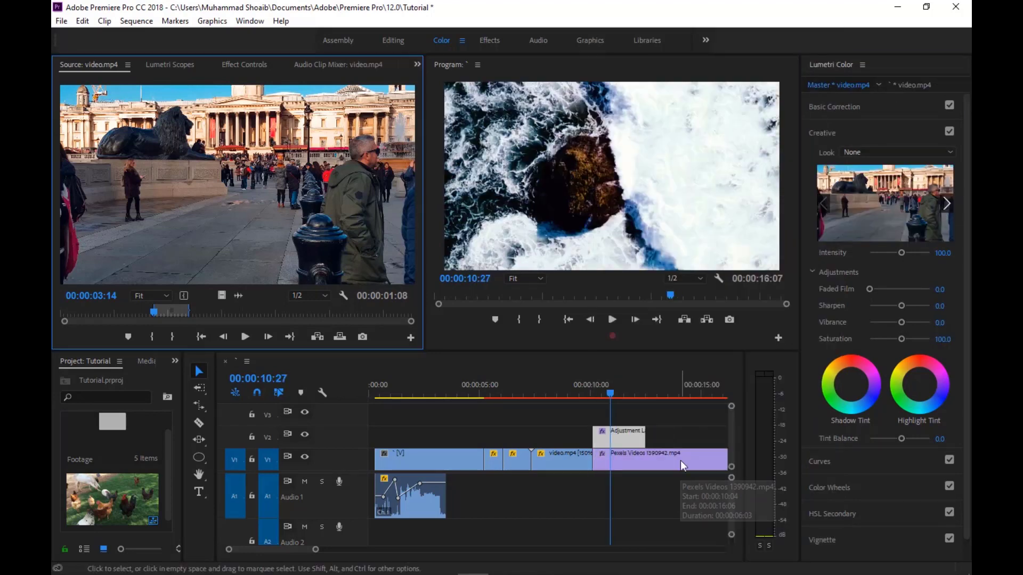
# Apply the default transition at the cut between video.mp4 and Pexels Videos 1390942.mp4, and select that transition.
pyautogui.click(584, 462)
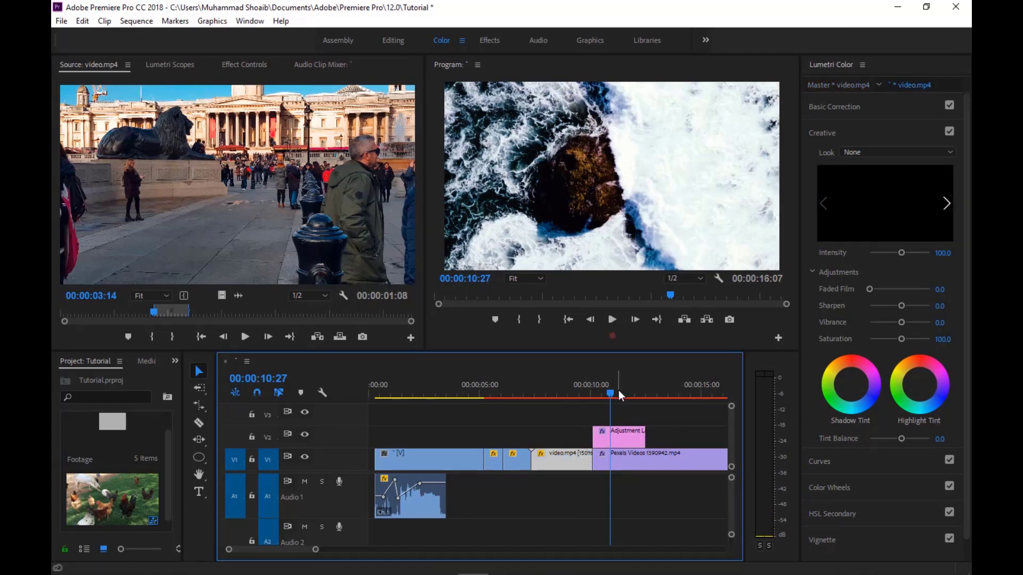
pyautogui.rightClick(586, 463)
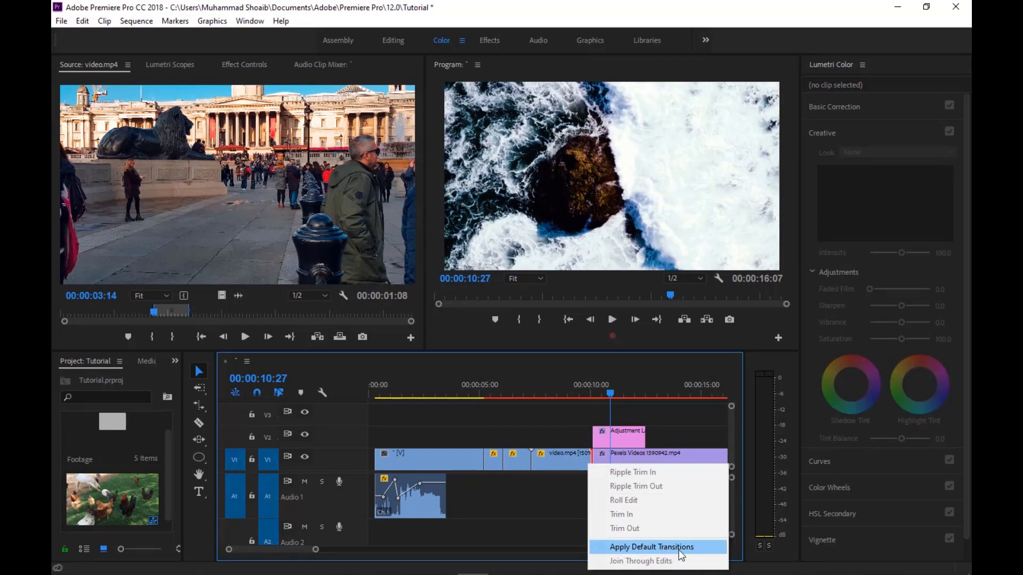
pyautogui.click(678, 549)
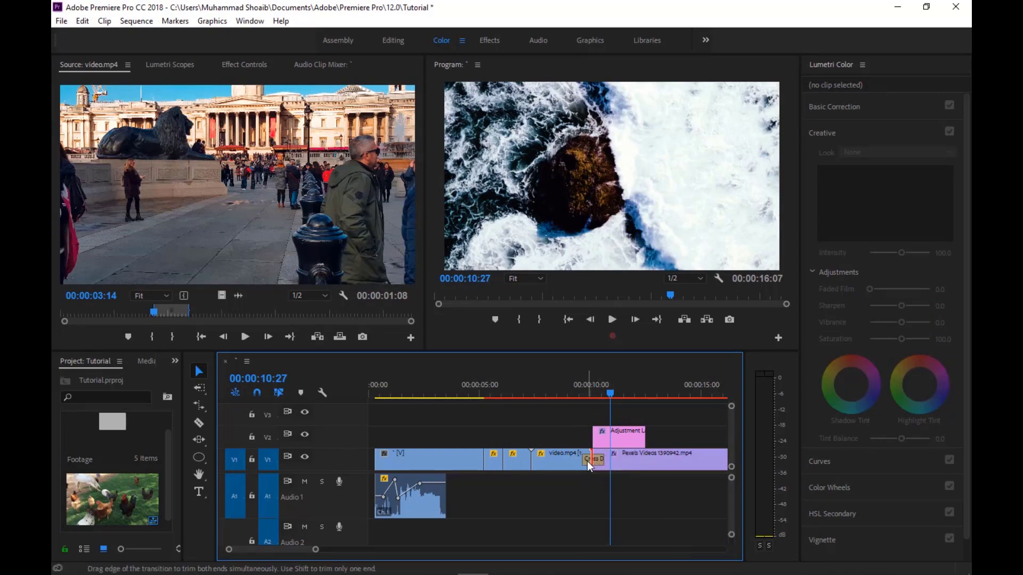
pyautogui.click(594, 461)
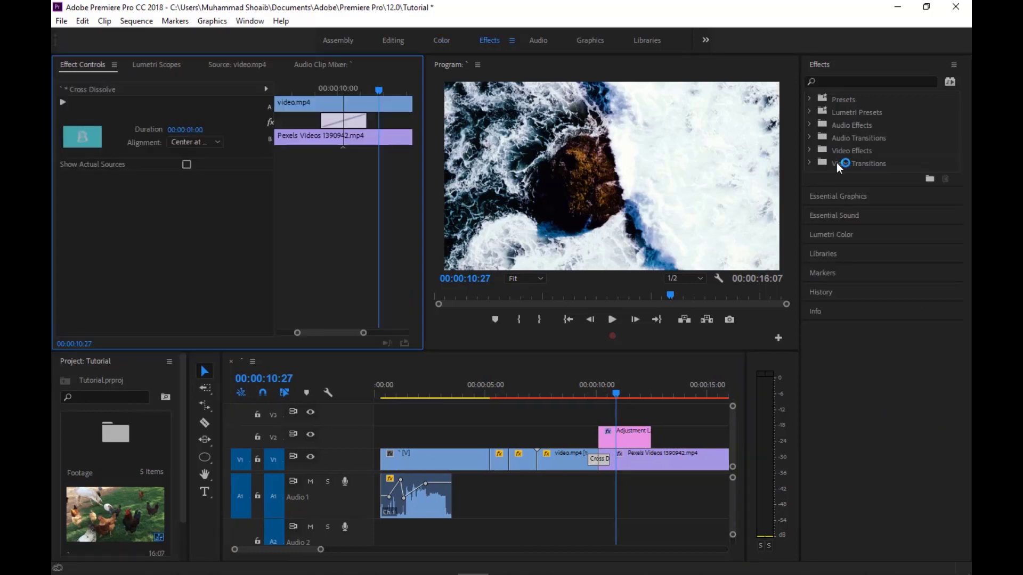
# Browse the Dissolve video transitions and view the default-transition option for Film Dissolve without applying it.
pyautogui.click(808, 161)
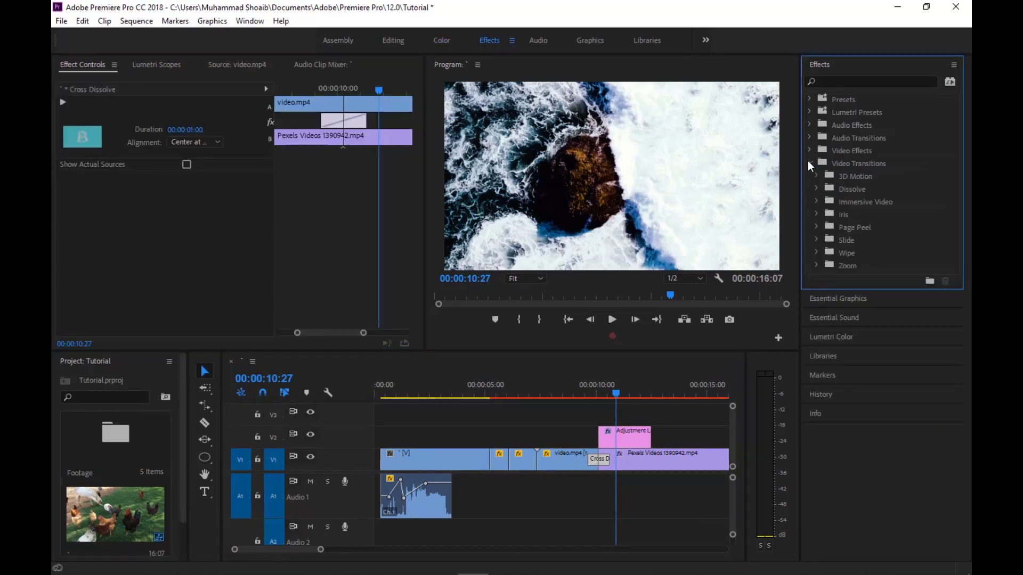
pyautogui.click(817, 189)
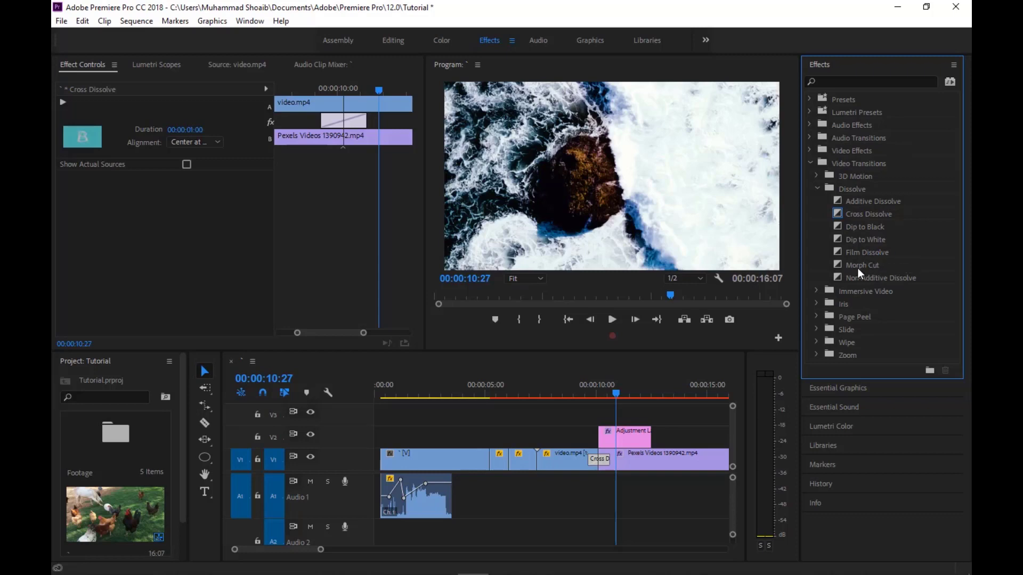
pyautogui.click(887, 258)
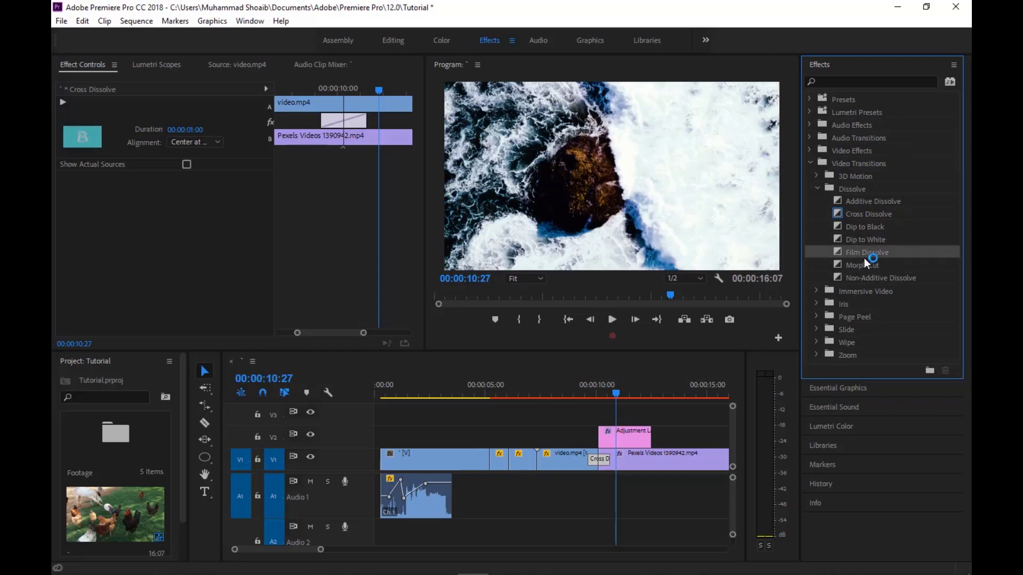
pyautogui.rightClick(894, 250)
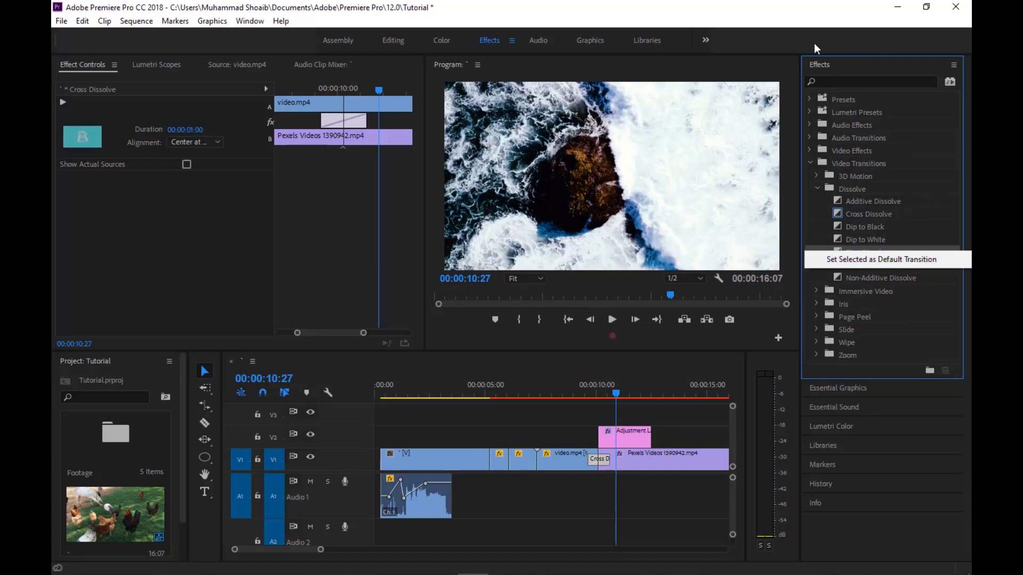
pyautogui.click(805, 23)
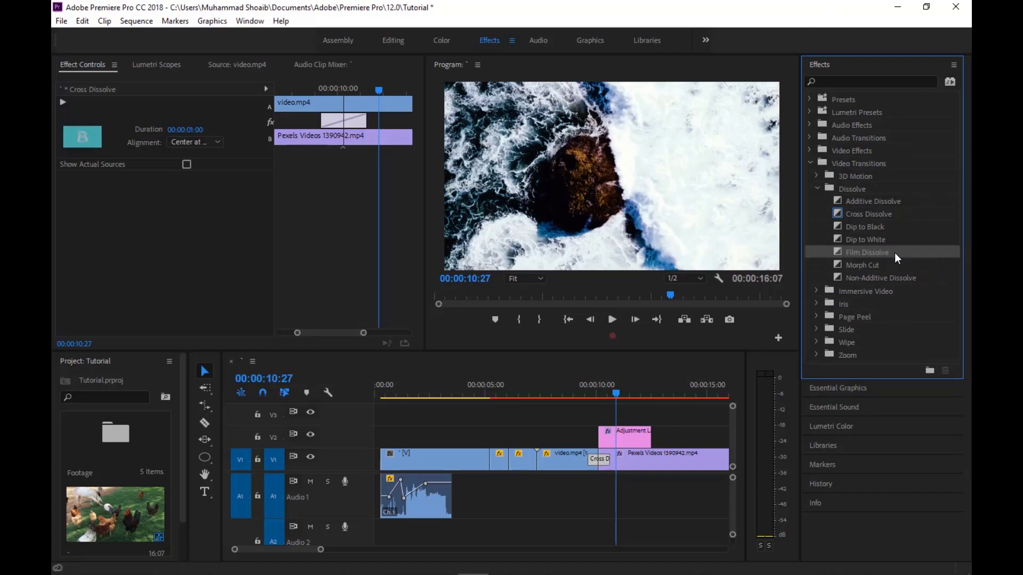
# Try a Film Dissolve on the cut between the two video.mp4 clips on V1, and delete it again.
pyautogui.moveTo(893, 251); pyautogui.dragTo(539, 469)
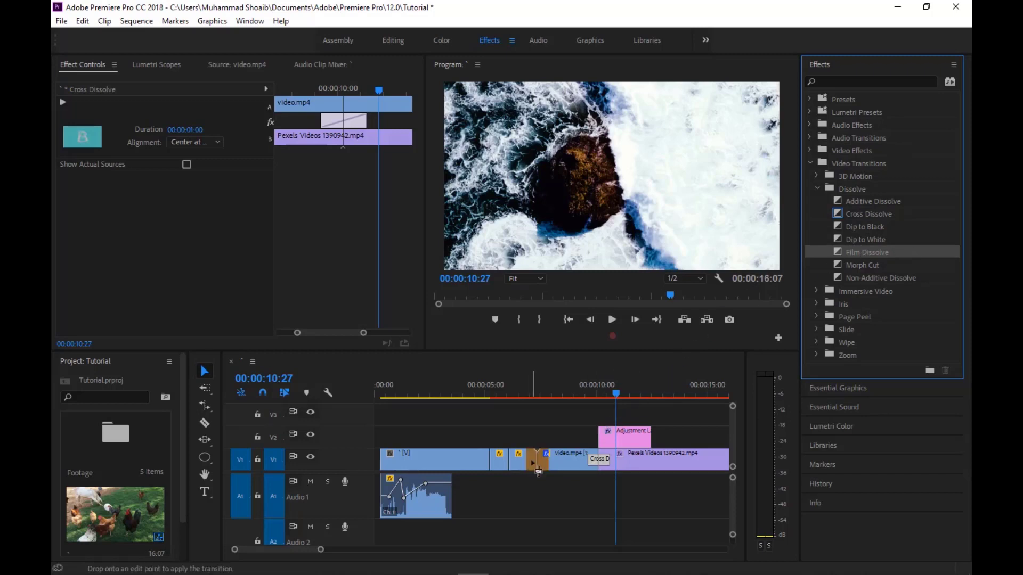
pyautogui.press('Return')
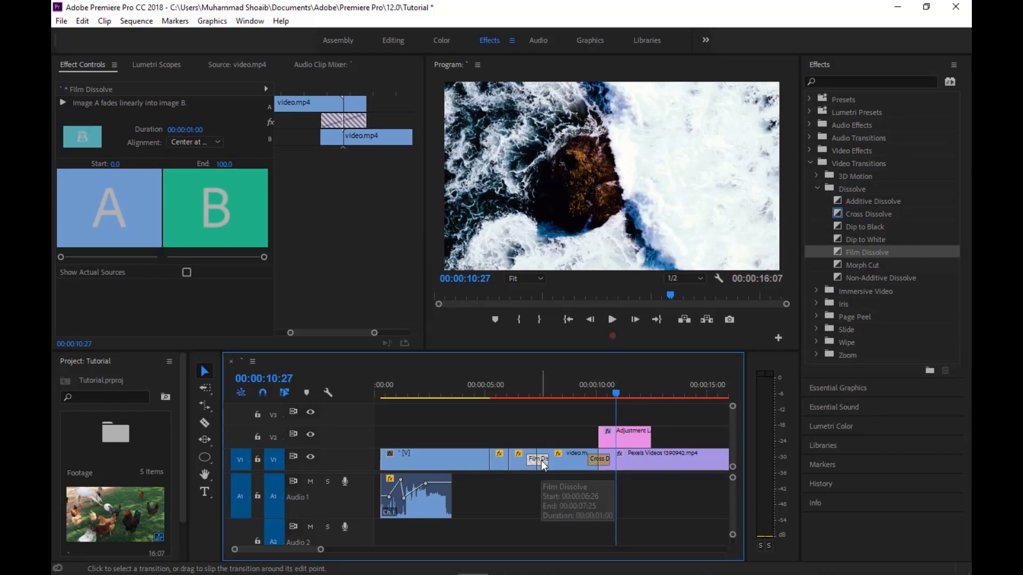
pyautogui.press('Delete')
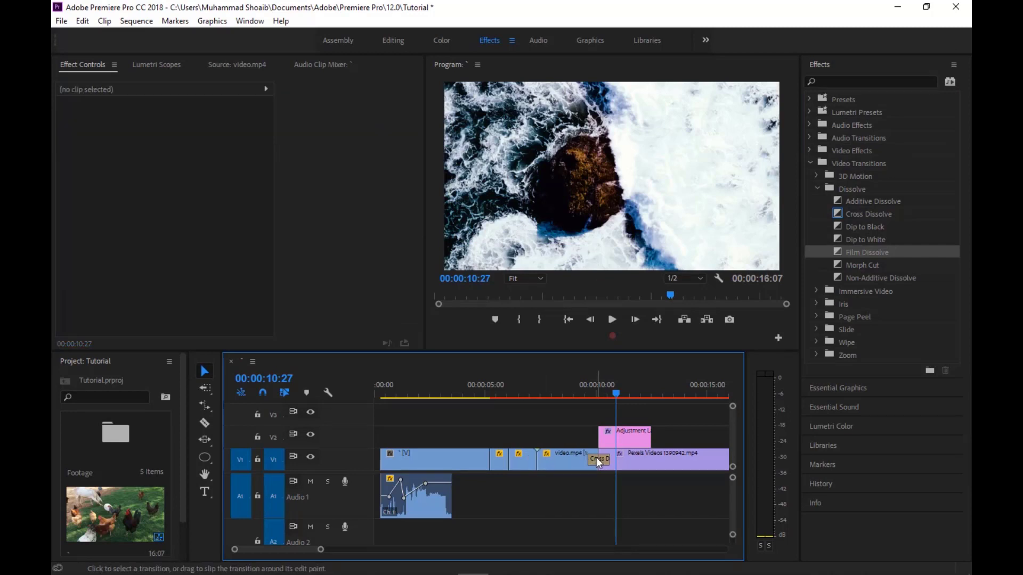
# Replace the Cross Dissolve between video.mp4 and Pexels Videos 1390942.mp4 with a Film Dissolve.
pyautogui.press('Delete')
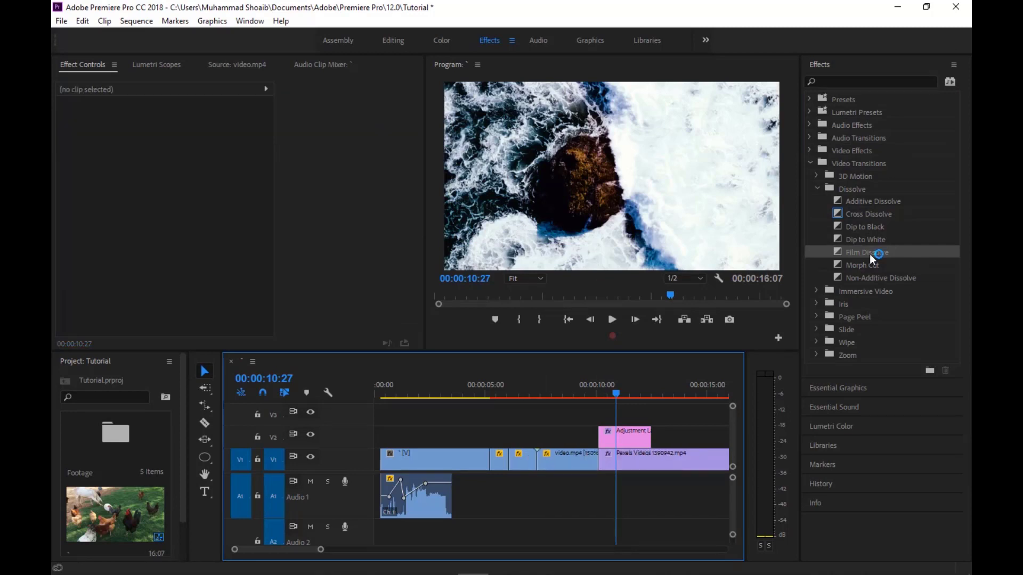
pyautogui.moveTo(868, 255); pyautogui.dragTo(606, 472)
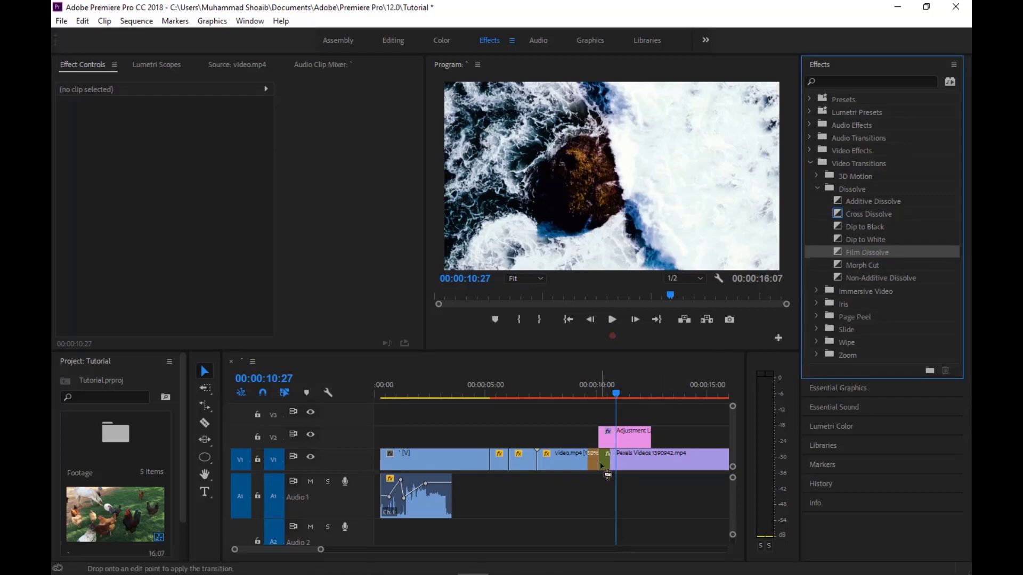
# Render the sequence previews and play back the Film Dissolve from 00:00:09:13.
pyautogui.click(586, 399)
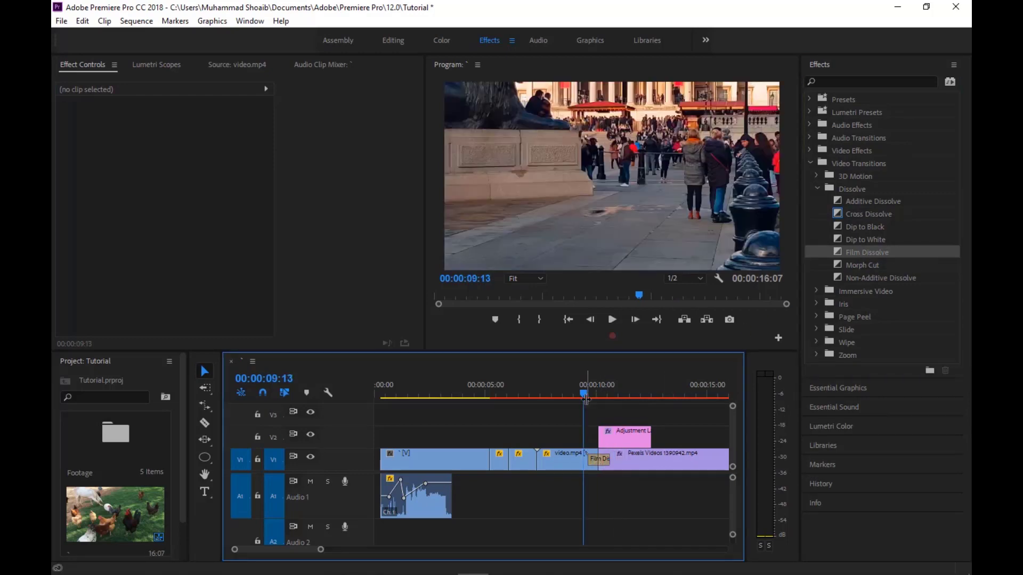
pyautogui.press('space')
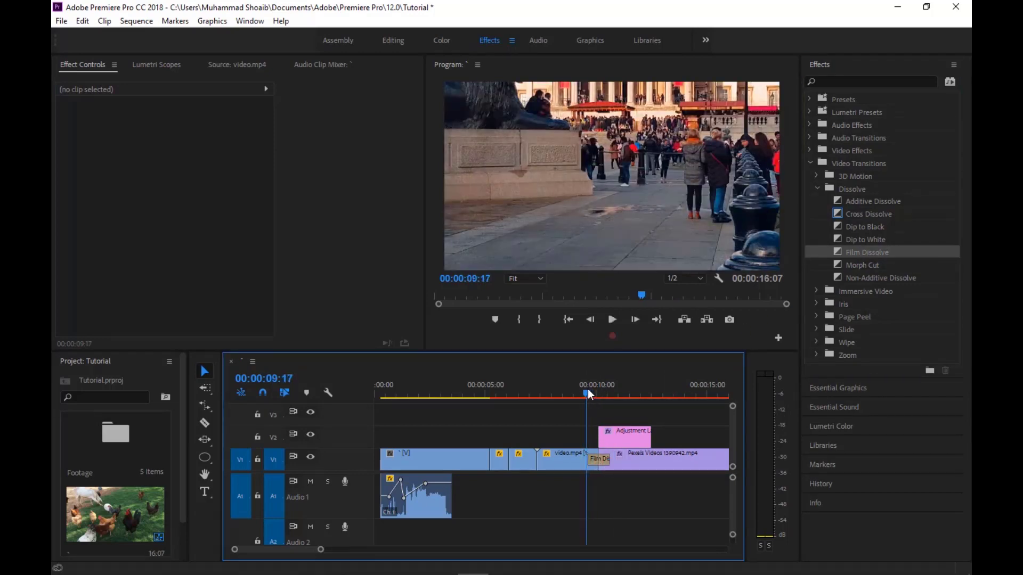
pyautogui.click(618, 396)
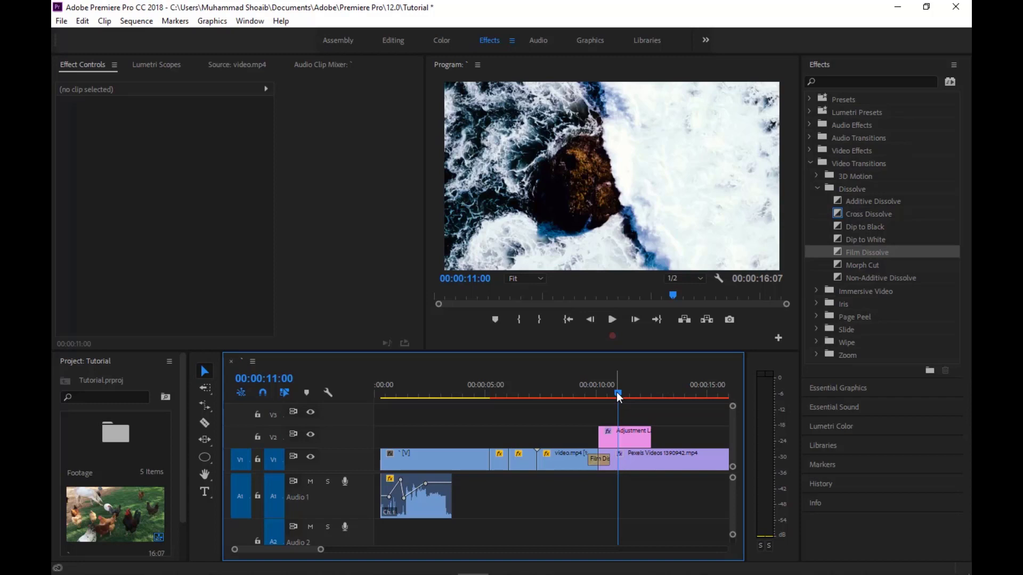
pyautogui.press('Return')
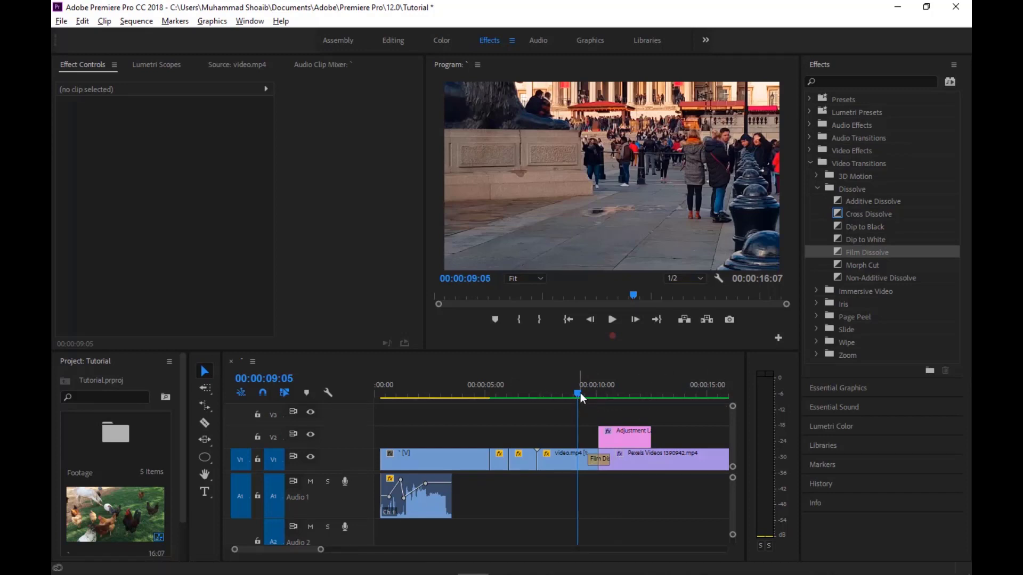
pyautogui.moveTo(577, 392); pyautogui.dragTo(583, 395)
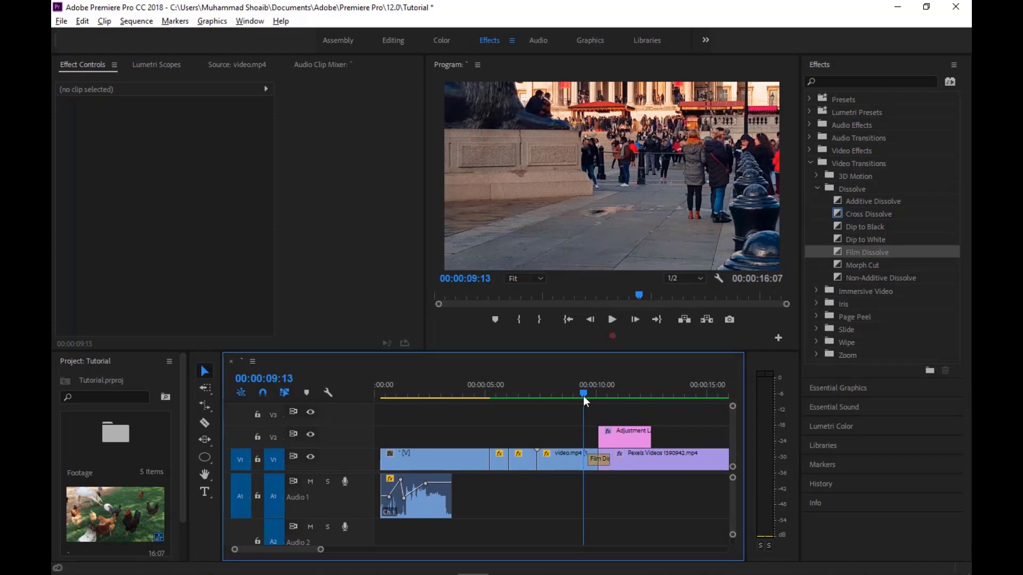
pyautogui.press('space')
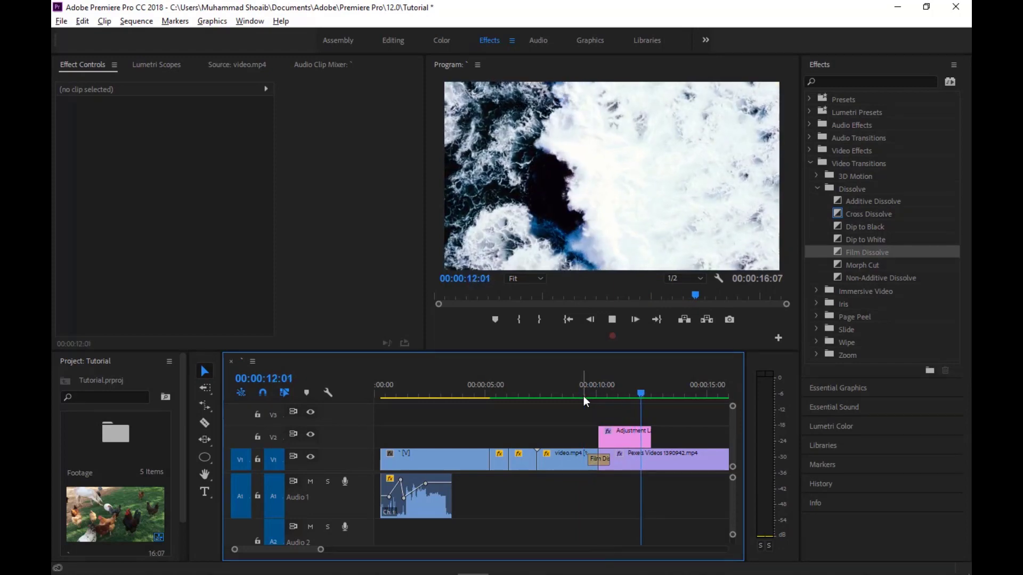
pyautogui.press('space')
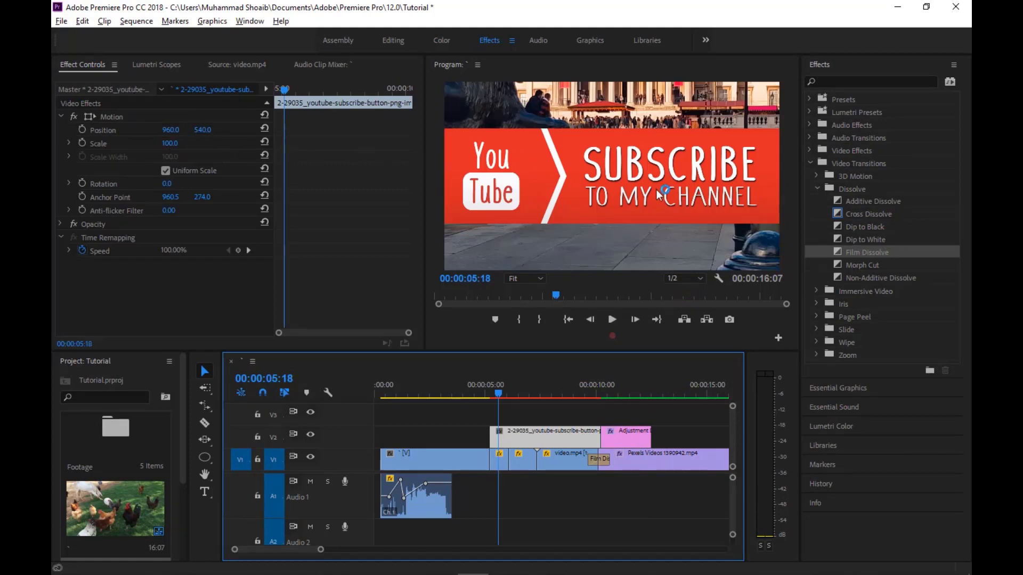
# Shrink the subscribe button image to a scale of about 22.3 and move it low in the frame, at about 586, 976.
pyautogui.moveTo(169, 151); pyautogui.dragTo(201, 151)
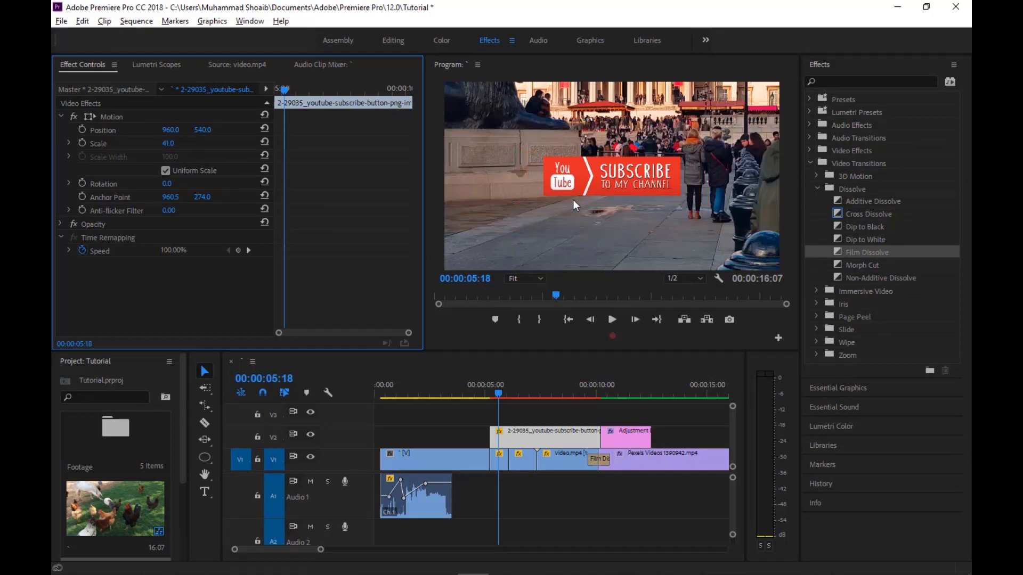
pyautogui.moveTo(595, 185); pyautogui.dragTo(570, 154)
pyautogui.click(570, 155)
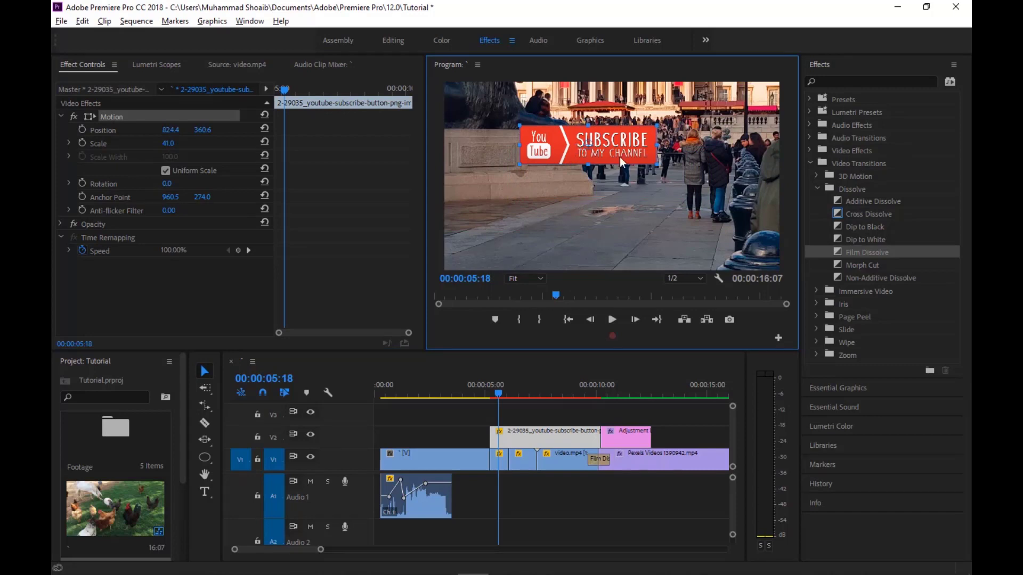
pyautogui.moveTo(612, 156); pyautogui.dragTo(567, 247)
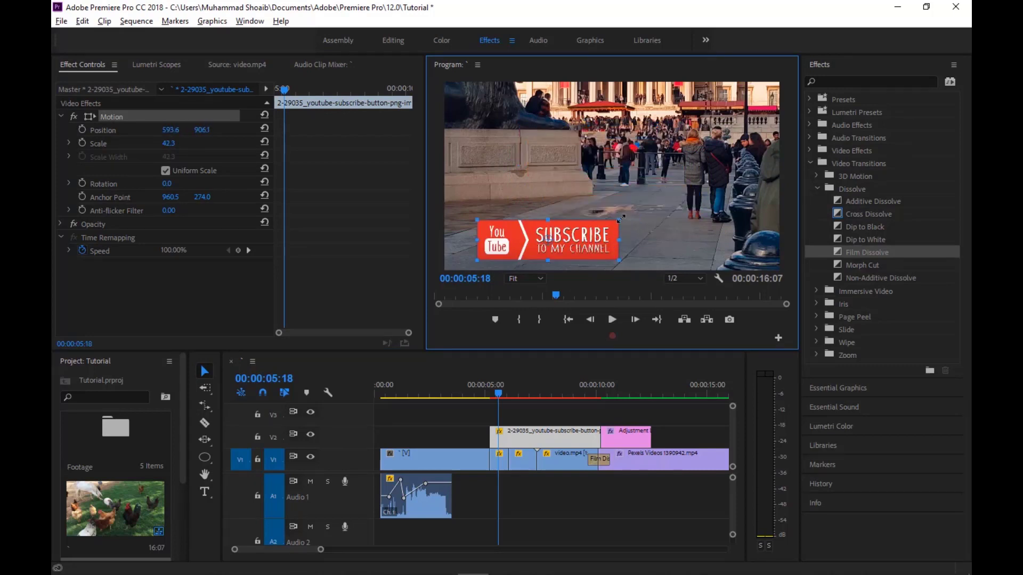
pyautogui.moveTo(620, 220); pyautogui.dragTo(586, 229)
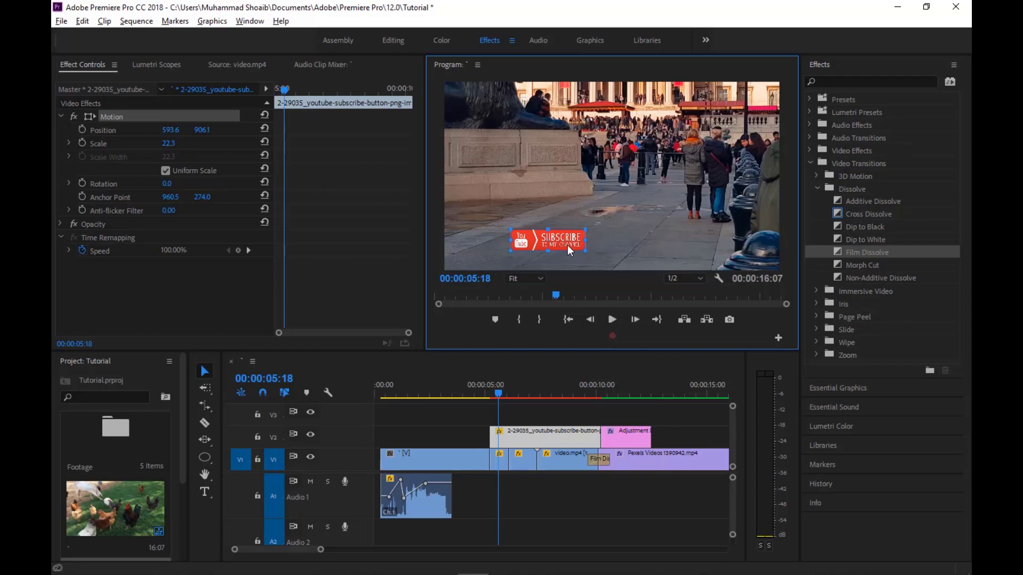
pyautogui.moveTo(567, 246); pyautogui.dragTo(566, 259)
# Set the subscribe image's scale to 30 and adjust its position to about 606.3, 936.7.
pyautogui.click(169, 144)
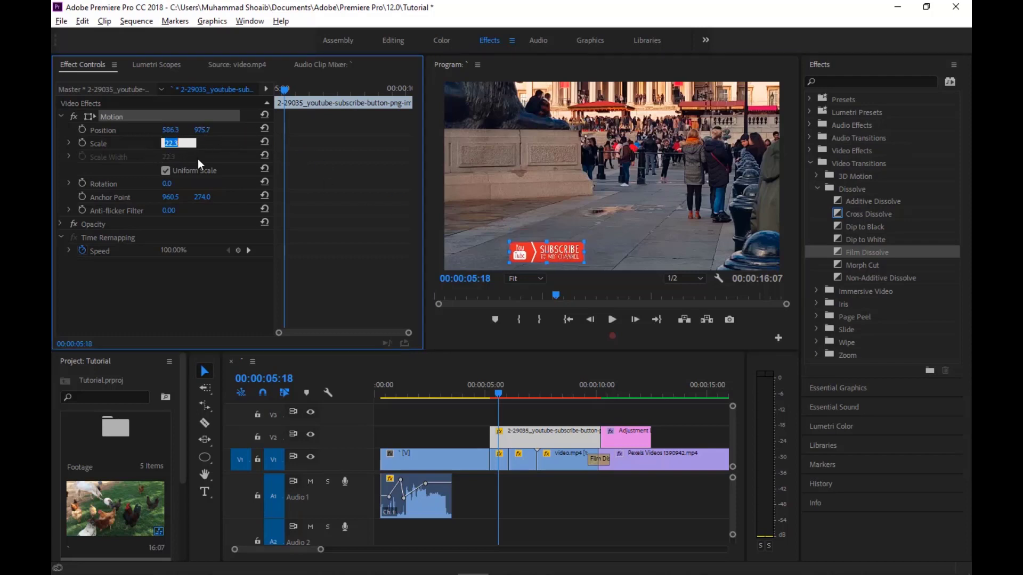
pyautogui.write('30')
pyautogui.press('Return')
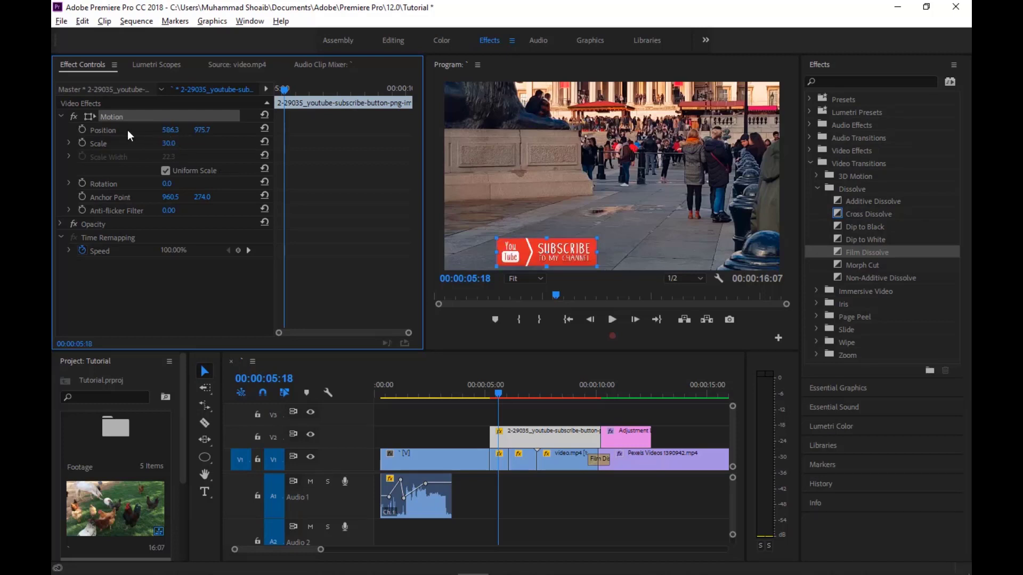
pyautogui.moveTo(170, 130); pyautogui.dragTo(185, 130)
pyautogui.moveTo(170, 130); pyautogui.dragTo(151, 130)
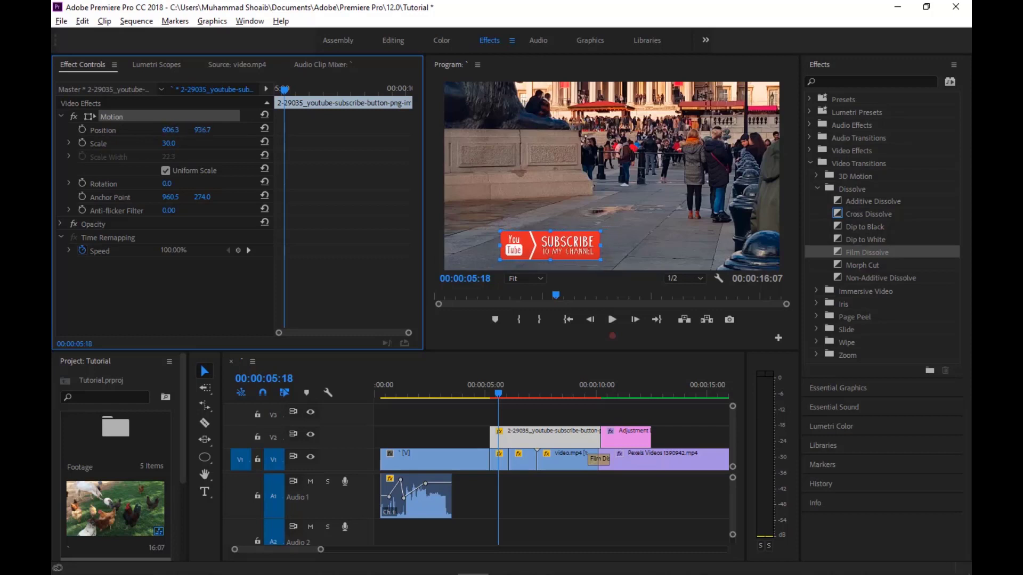
# Move the subscribe image below the frame to a vertical position of about 1208.7 and enable position keyframing at 00:00:05:18.
pyautogui.click(202, 131)
pyautogui.click(232, 134)
pyautogui.moveTo(203, 130); pyautogui.dragTo(347, 130)
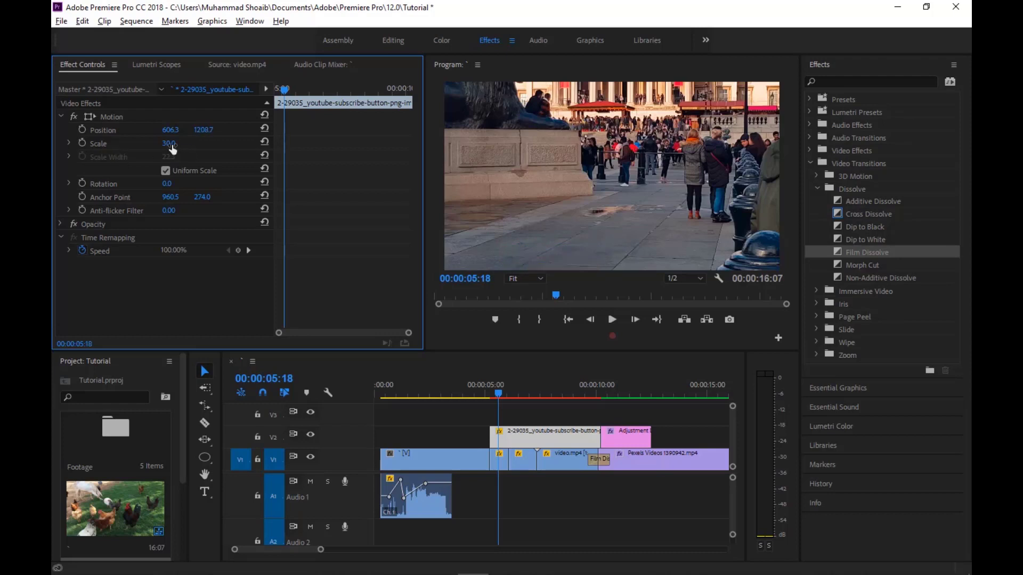
pyautogui.click(83, 130)
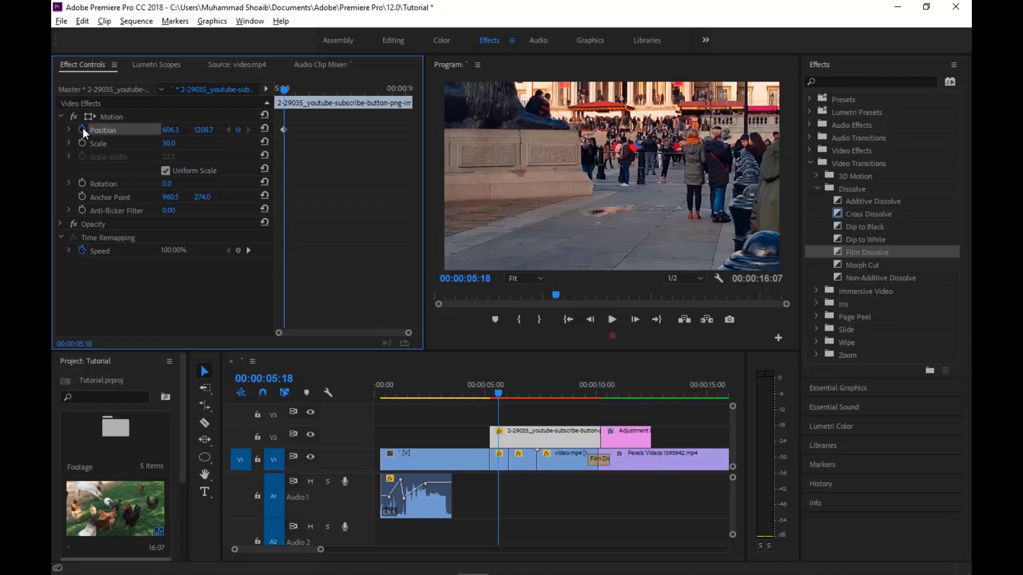
# Keyframe the subscribe image's vertical position at 968.7 at 00:00:07:04, and play back the upward slide from its start.
pyautogui.moveTo(286, 94); pyautogui.dragTo(327, 99)
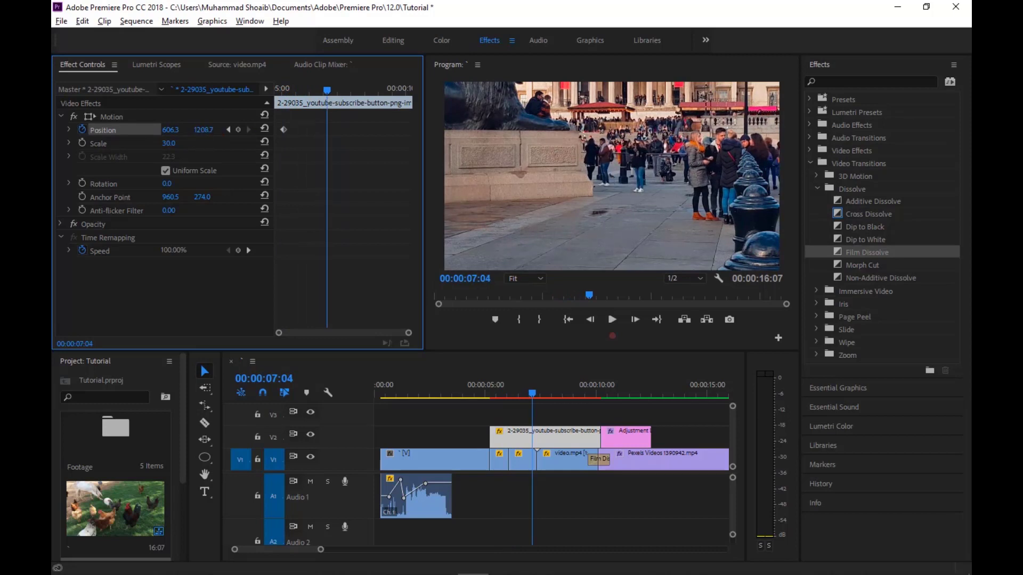
pyautogui.moveTo(203, 130); pyautogui.dragTo(145, 130)
pyautogui.moveTo(203, 130); pyautogui.dragTo(154, 130)
pyautogui.moveTo(329, 93); pyautogui.dragTo(287, 96)
pyautogui.press('space')
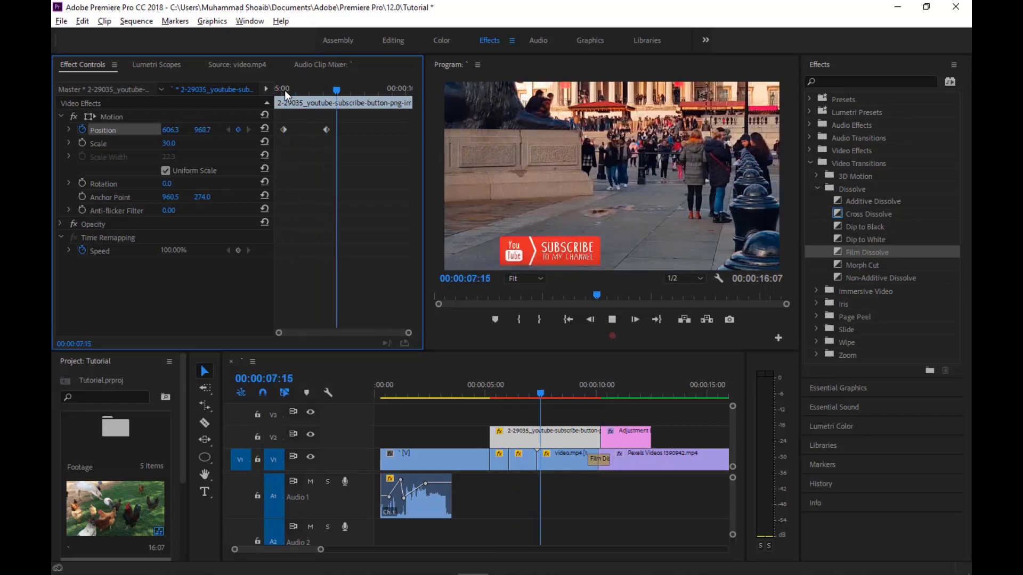
pyautogui.press('space')
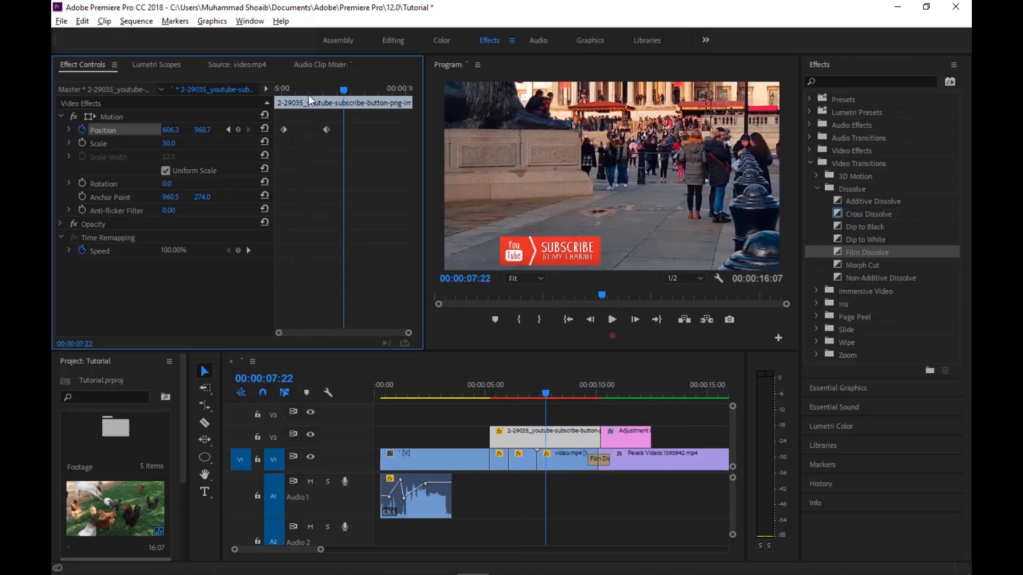
# Animate the subscribe image's scale from a keyframe of 30 at 00:00:07:22 to 50 at 00:00:08:25.
pyautogui.click(110, 143)
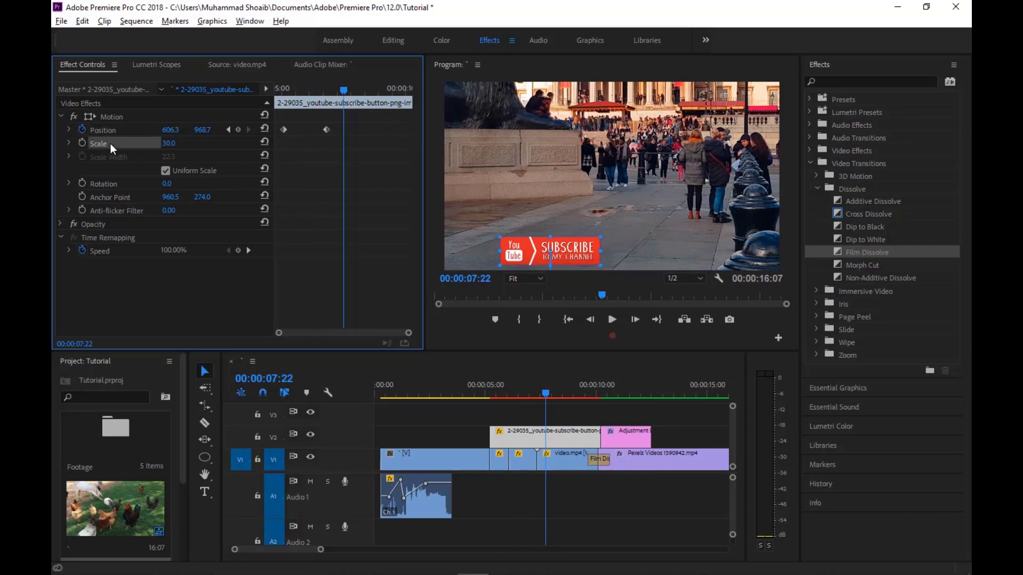
pyautogui.click(83, 142)
pyautogui.moveTo(343, 90); pyautogui.dragTo(373, 91)
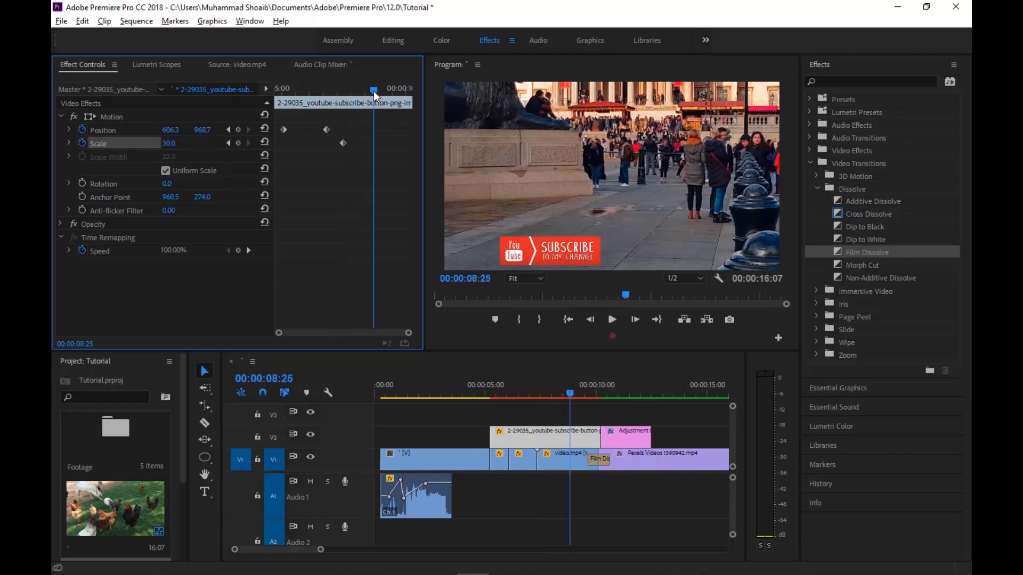
pyautogui.click(168, 143)
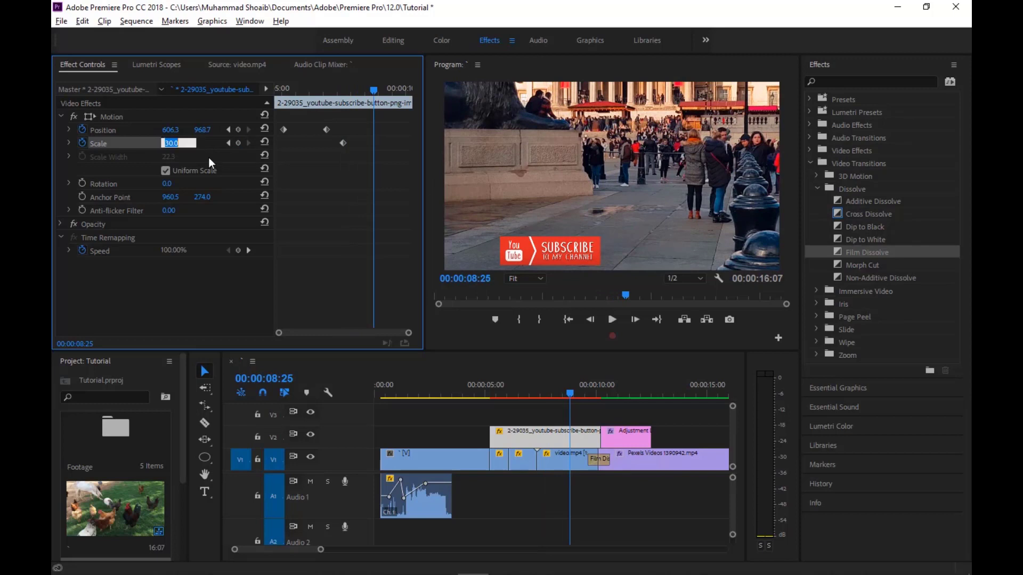
pyautogui.write('50')
pyautogui.press('Return')
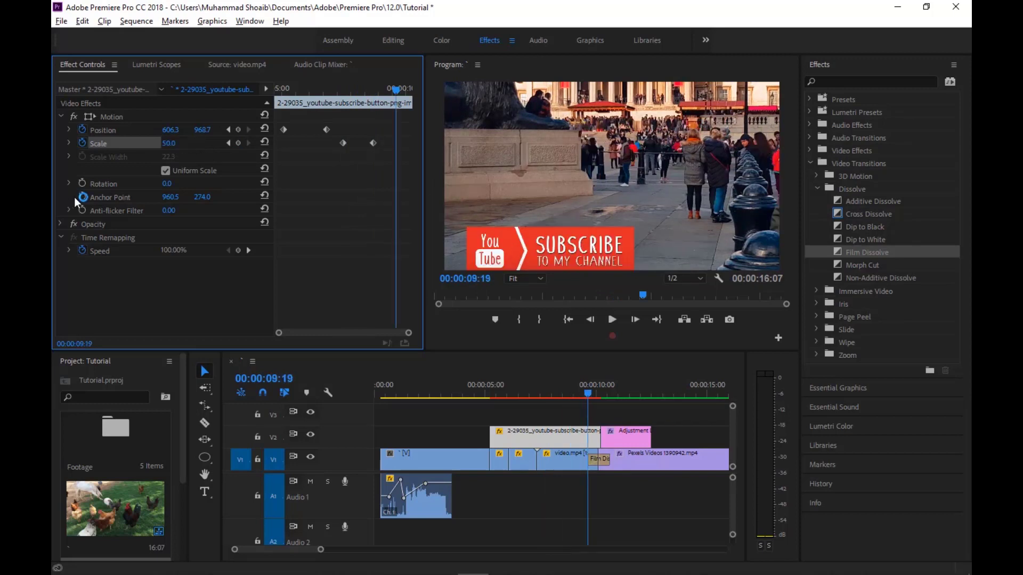
# Try rotating the subscribe image to -87°.
pyautogui.click(110, 183)
pyautogui.write('-87')
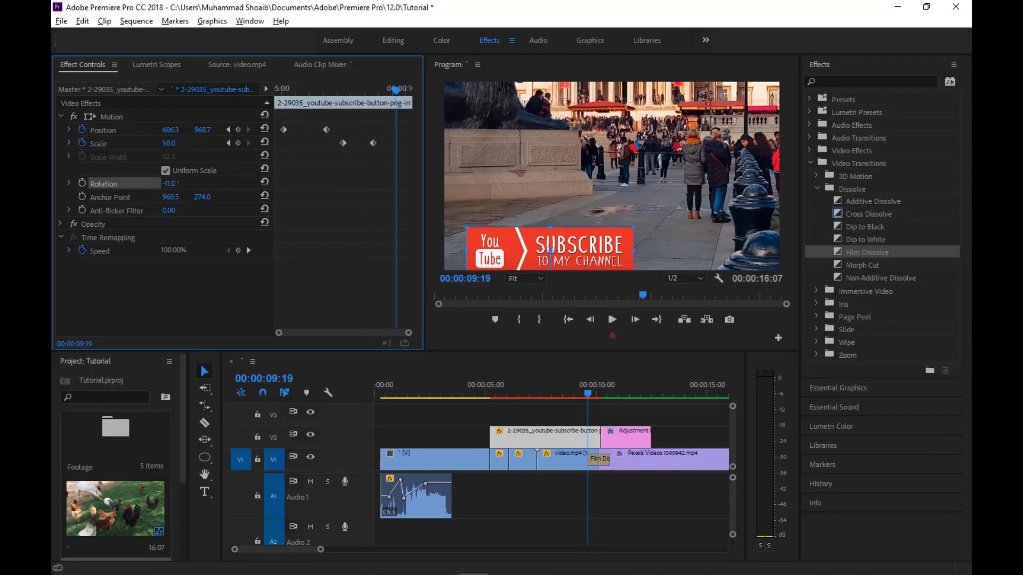
pyautogui.press('Return')
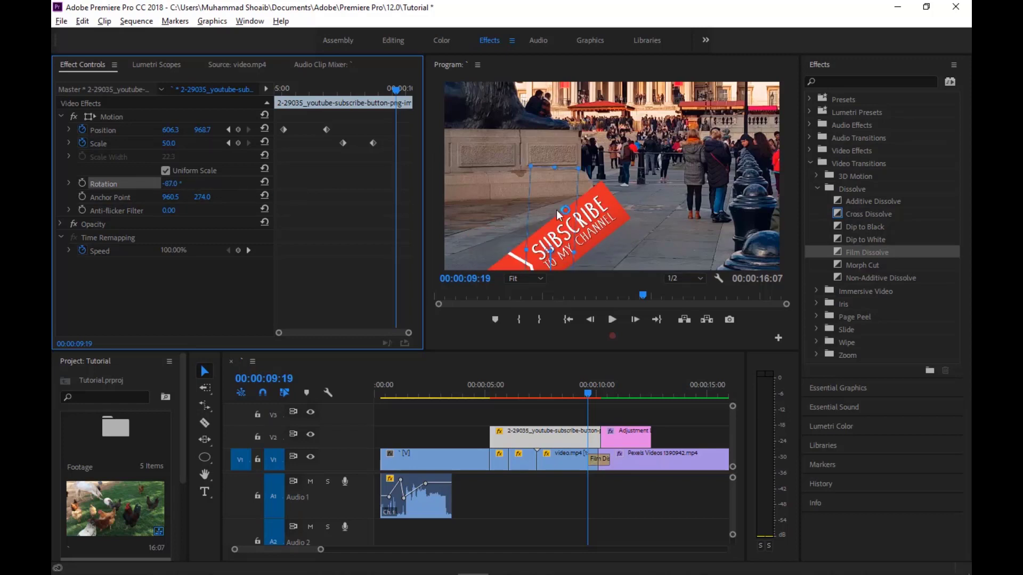
# Animate the subscribe image's rotation from 90° at 00:00:07:04 to 0° at 00:00:08:25.
pyautogui.click(197, 186)
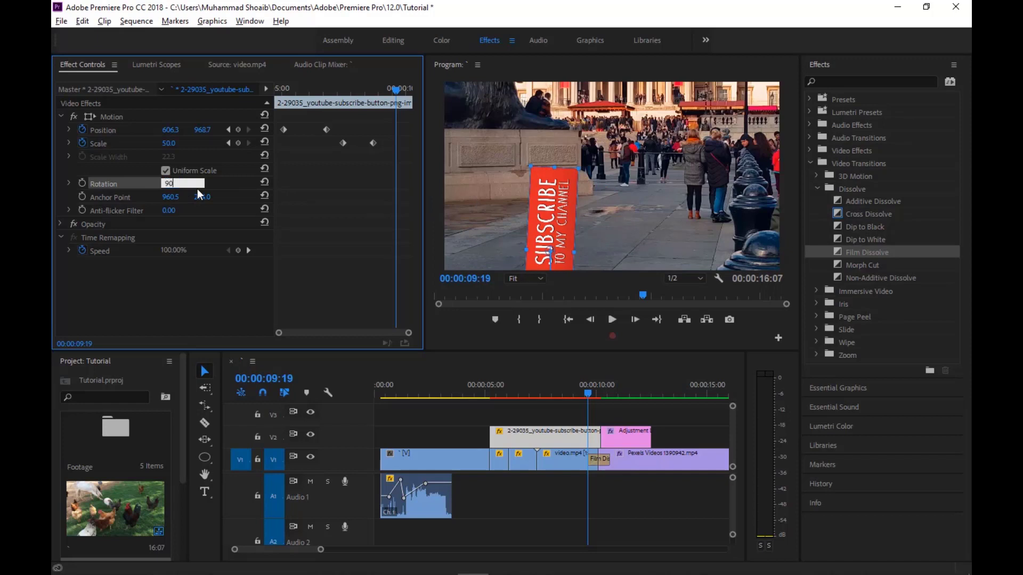
pyautogui.press('Return')
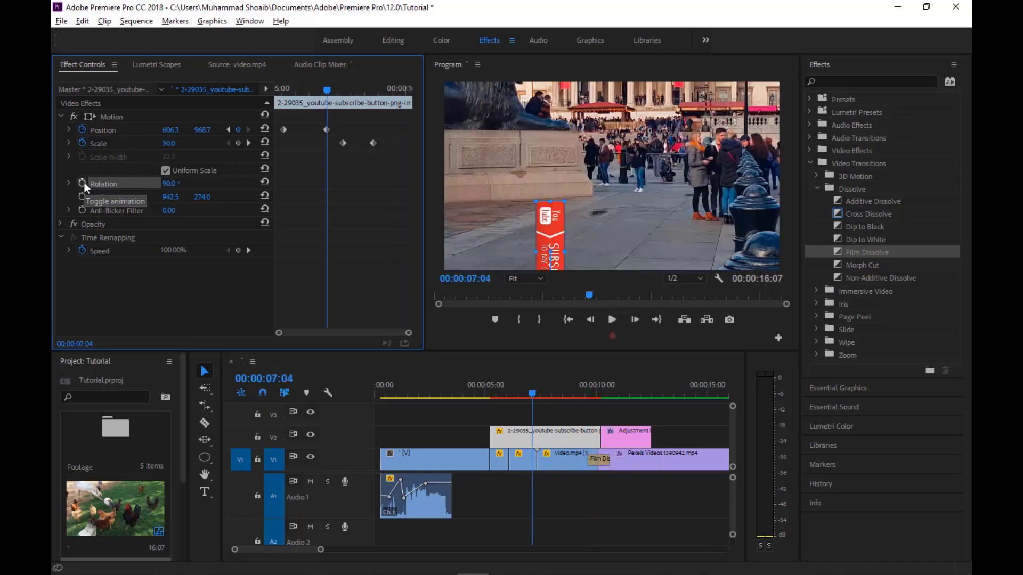
pyautogui.click(82, 183)
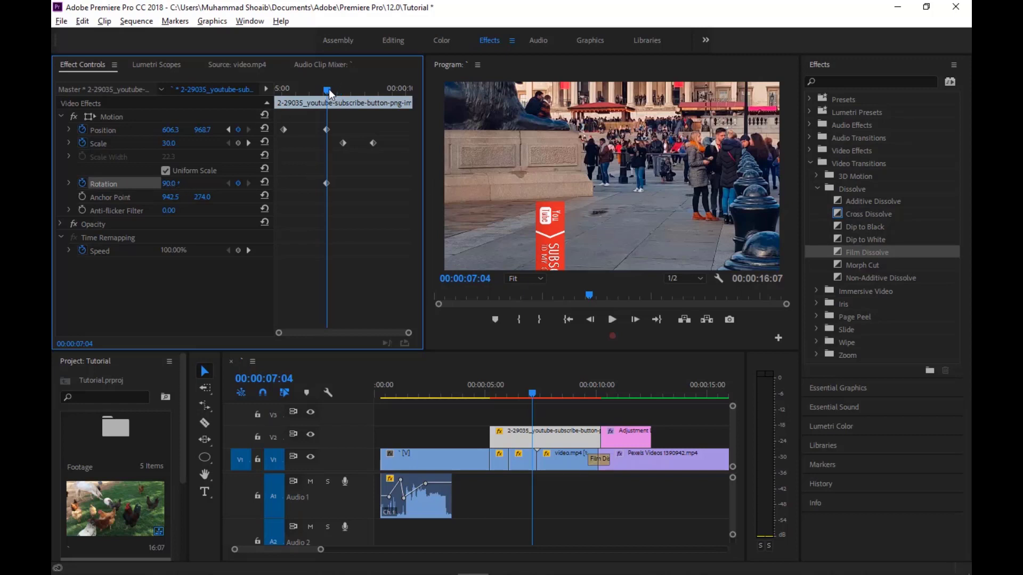
pyautogui.moveTo(328, 89); pyautogui.dragTo(374, 88)
pyautogui.click(170, 184)
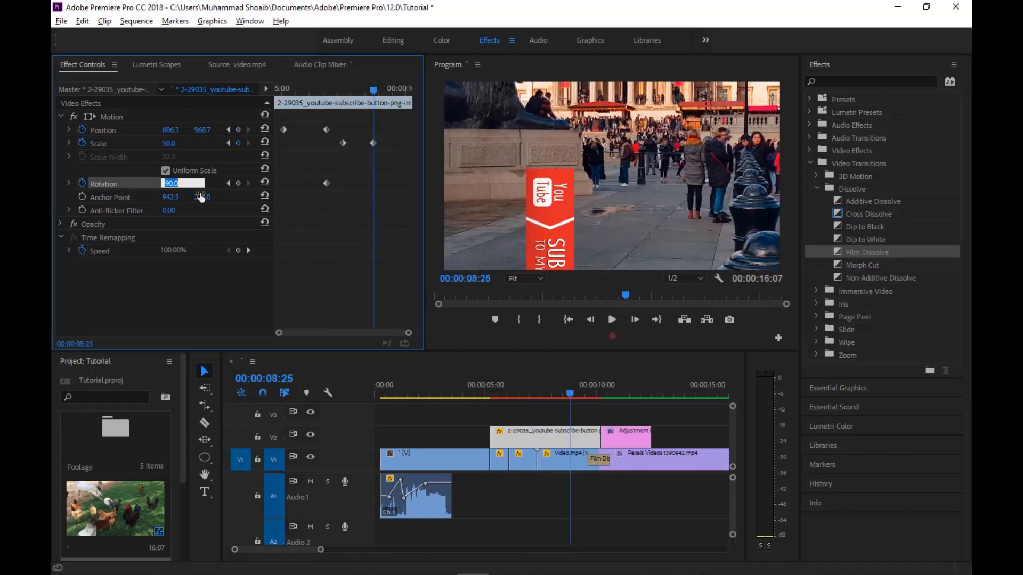
pyautogui.write('0')
pyautogui.press('Return')
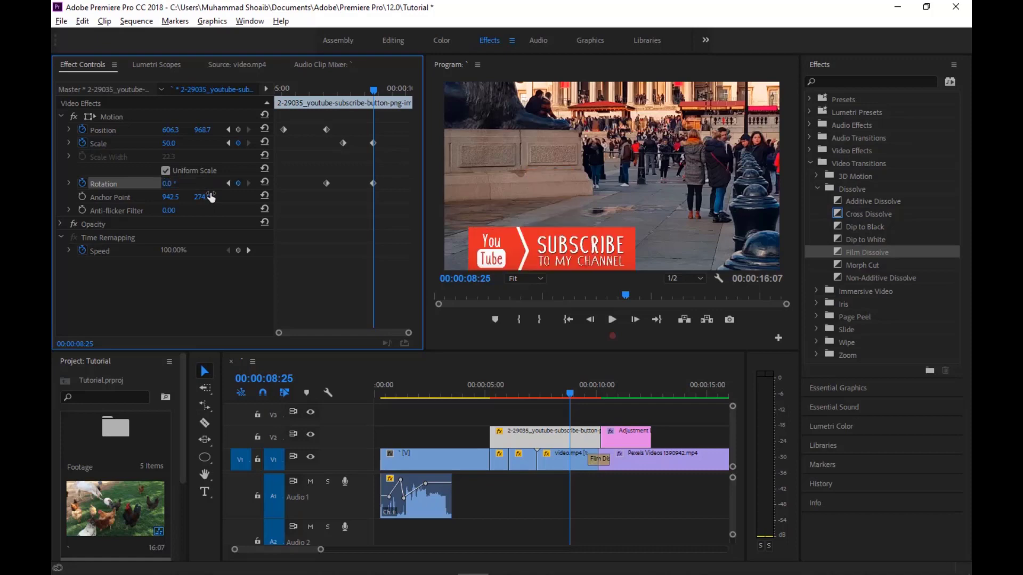
# Set the subscribe image's opacity to 5% at 00:00:09:27.
pyautogui.moveTo(374, 89)
pyautogui.mouseDown()
pyautogui.moveTo(323, 95)
pyautogui.moveTo(378, 89)
pyautogui.mouseUp()
pyautogui.click(114, 225)
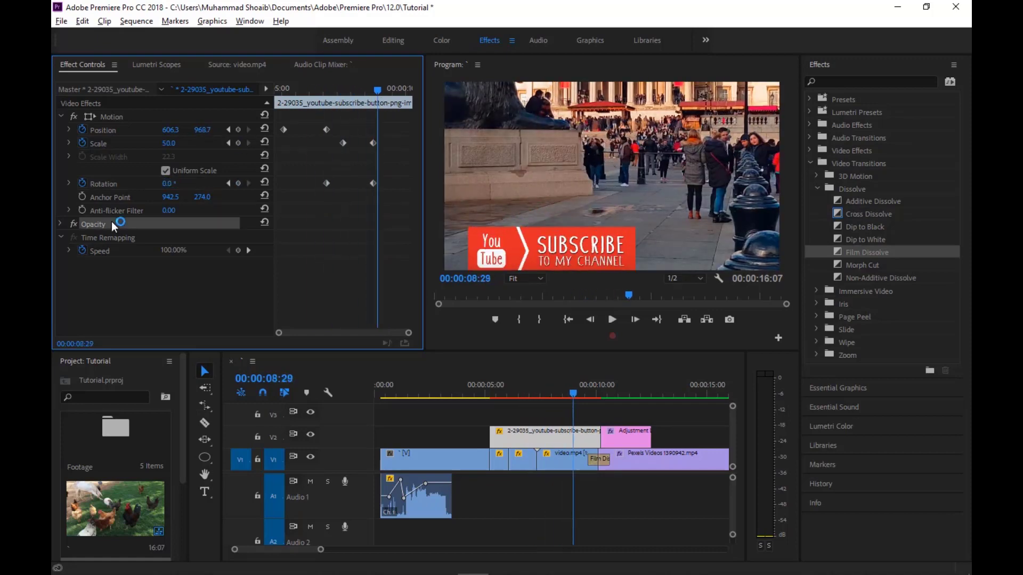
pyautogui.click(61, 225)
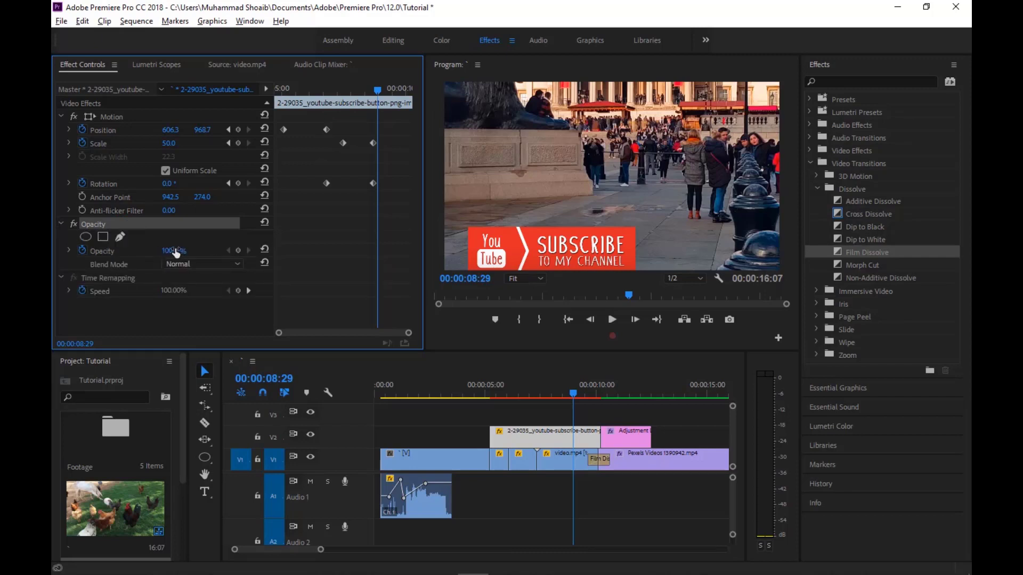
pyautogui.click(376, 91)
pyautogui.moveTo(376, 91); pyautogui.dragTo(403, 89)
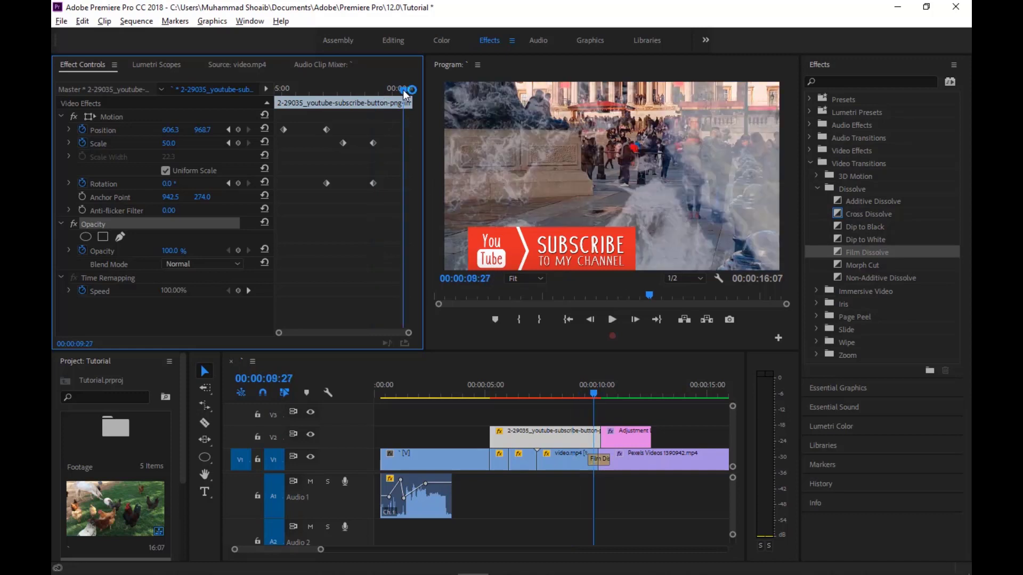
pyautogui.click(170, 251)
pyautogui.write('5')
pyautogui.press('Return')
# Set the subscribe image's opacity to 100% at 00:00:06:00 and play back the fade.
pyautogui.click(341, 94)
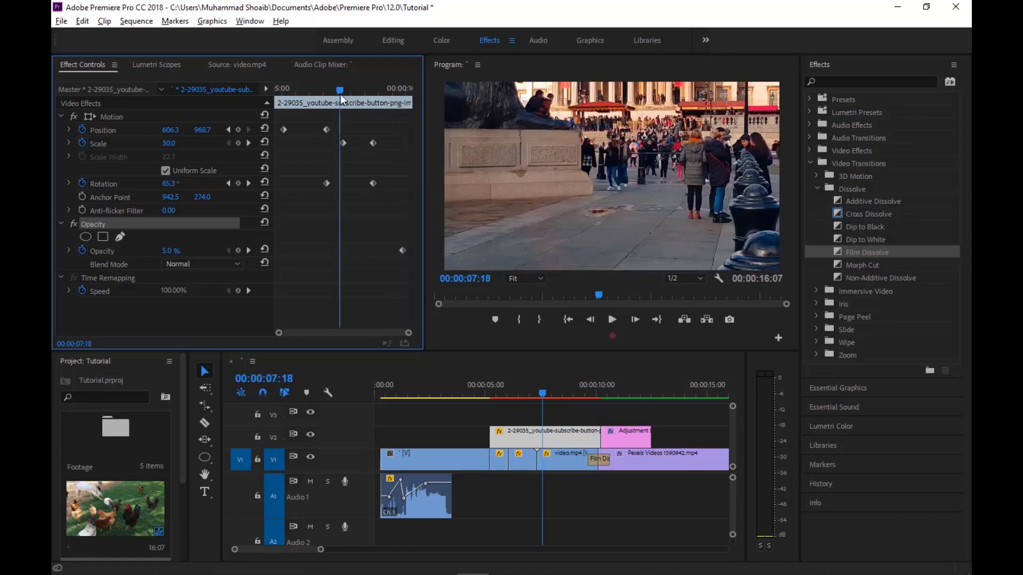
pyautogui.moveTo(340, 92); pyautogui.dragTo(296, 91)
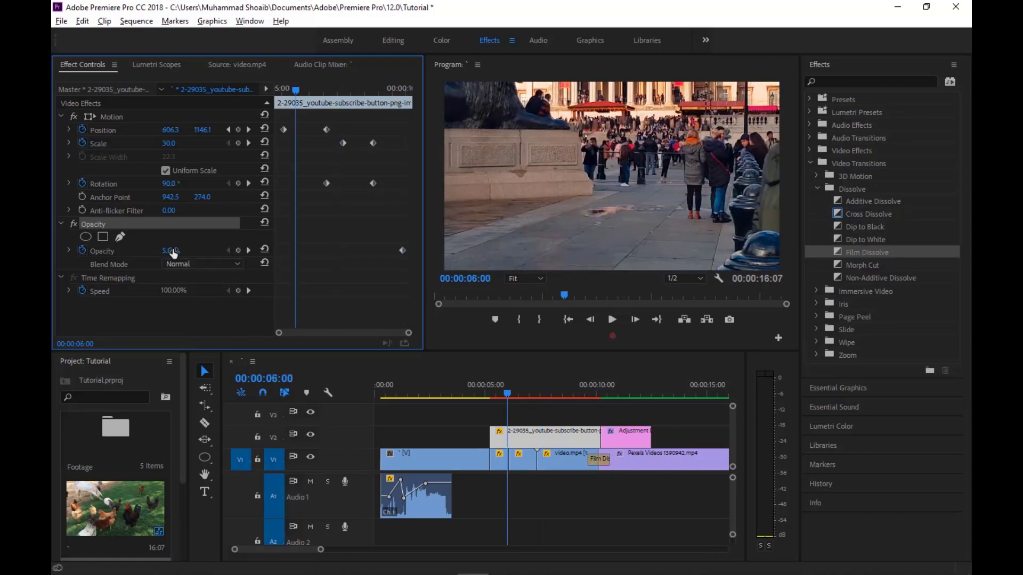
pyautogui.click(169, 250)
pyautogui.write('100')
pyautogui.press('Return')
pyautogui.press('space')
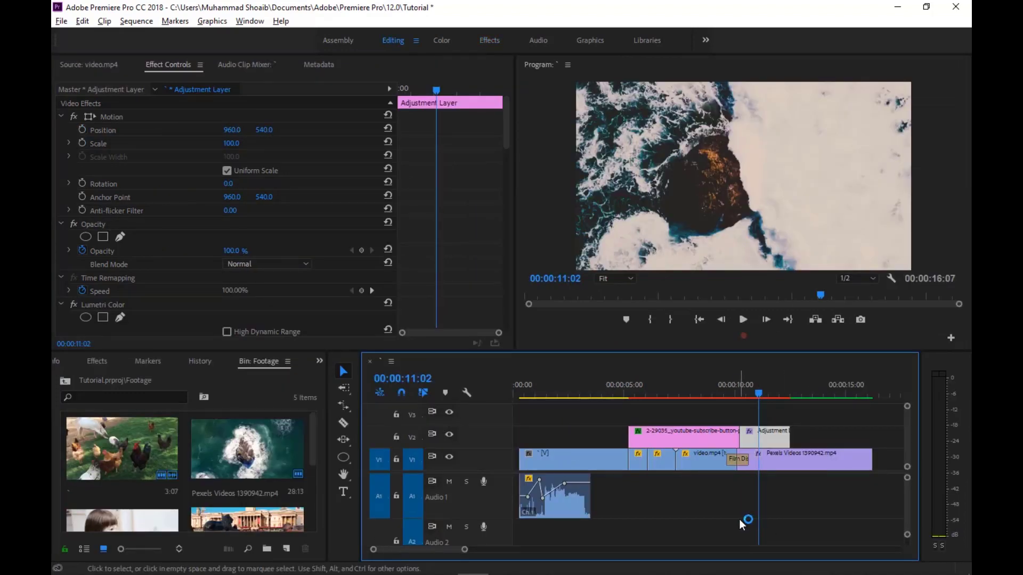
# Bring the video-111 green screen clip from File Explorer into the sequence at 00:00:09:20 and enlarge it to nearly fill the frame.
pyautogui.hotkey('alt', 'Tab')
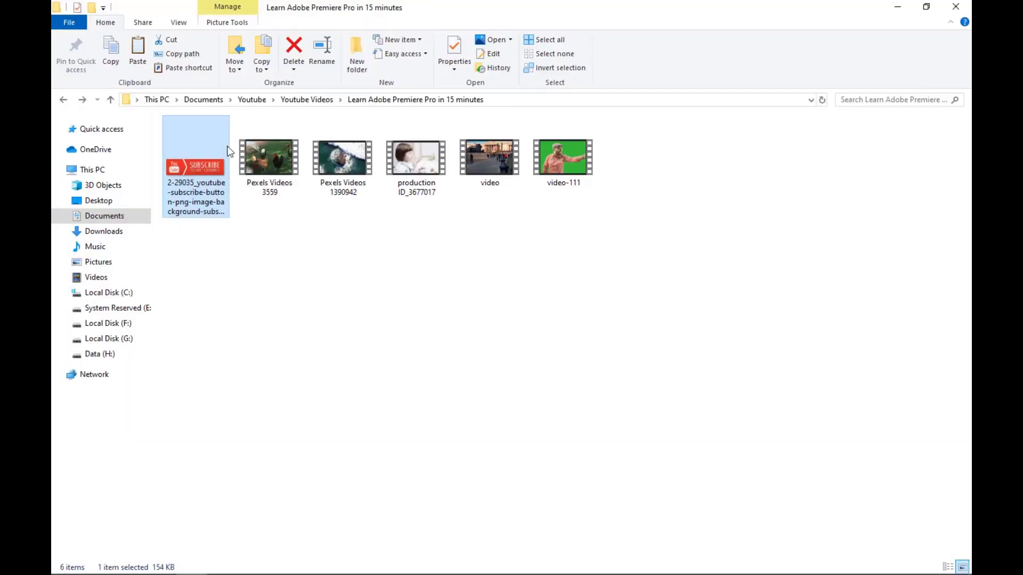
pyautogui.moveTo(548, 176); pyautogui.dragTo(769, 499)
pyautogui.hotkey('alt', 'Tab')
pyautogui.moveTo(769, 500); pyautogui.dragTo(771, 502)
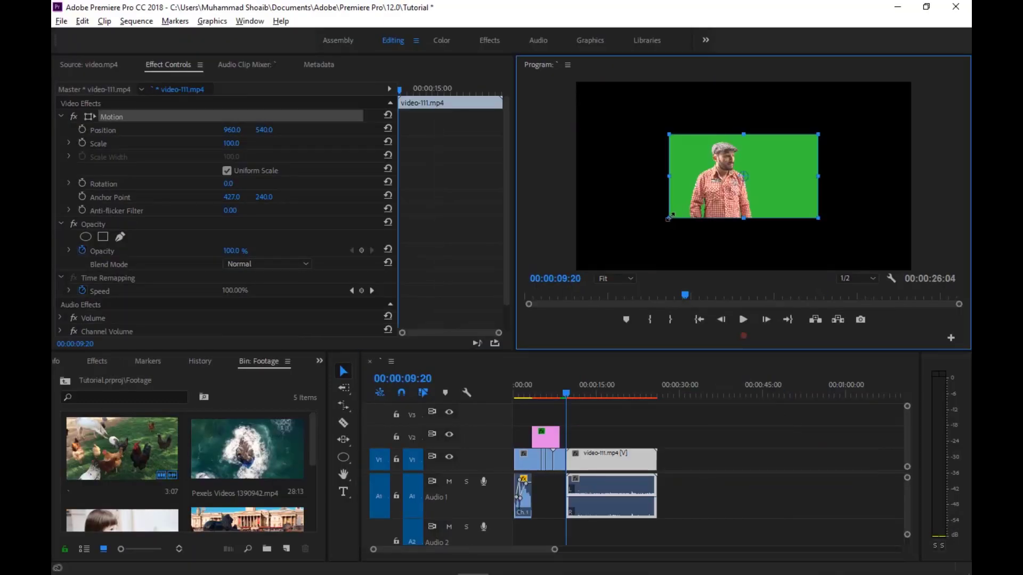
pyautogui.moveTo(670, 217); pyautogui.dragTo(634, 228)
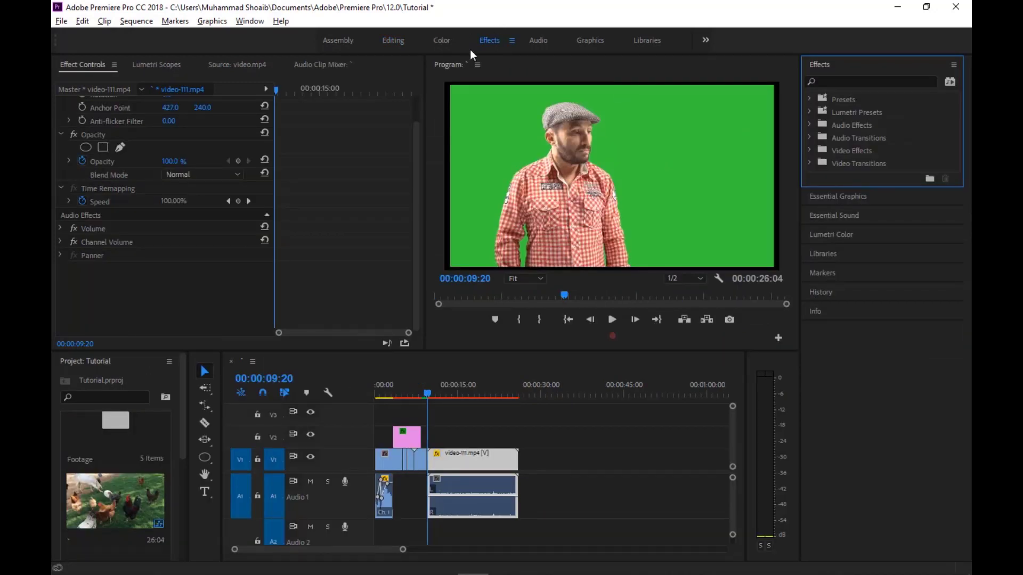
# Search the effects for "ultr", apply Ultra Key to the video-111 clip, and sample its green background as the key color.
pyautogui.click(893, 80)
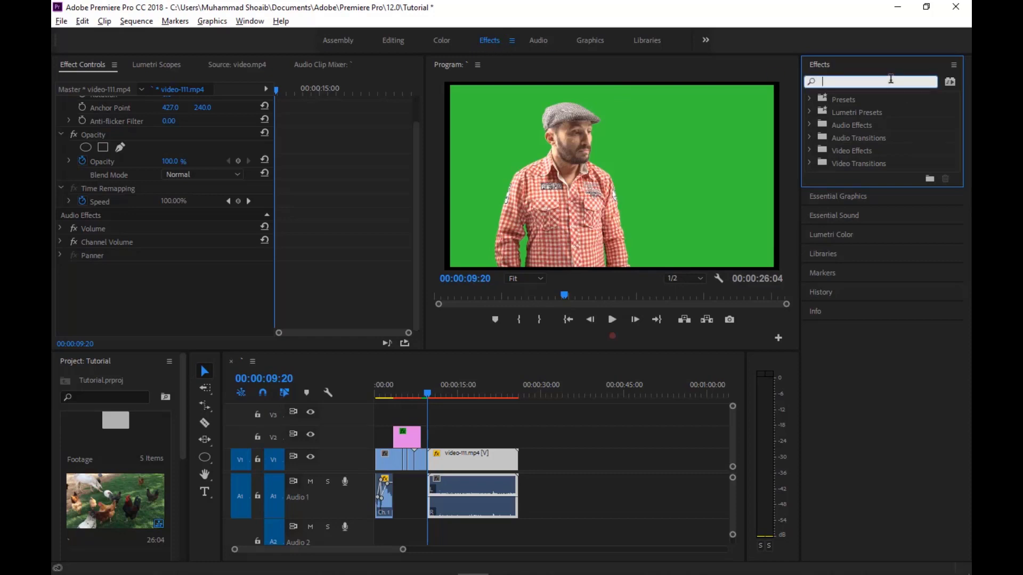
pyautogui.write('ultr')
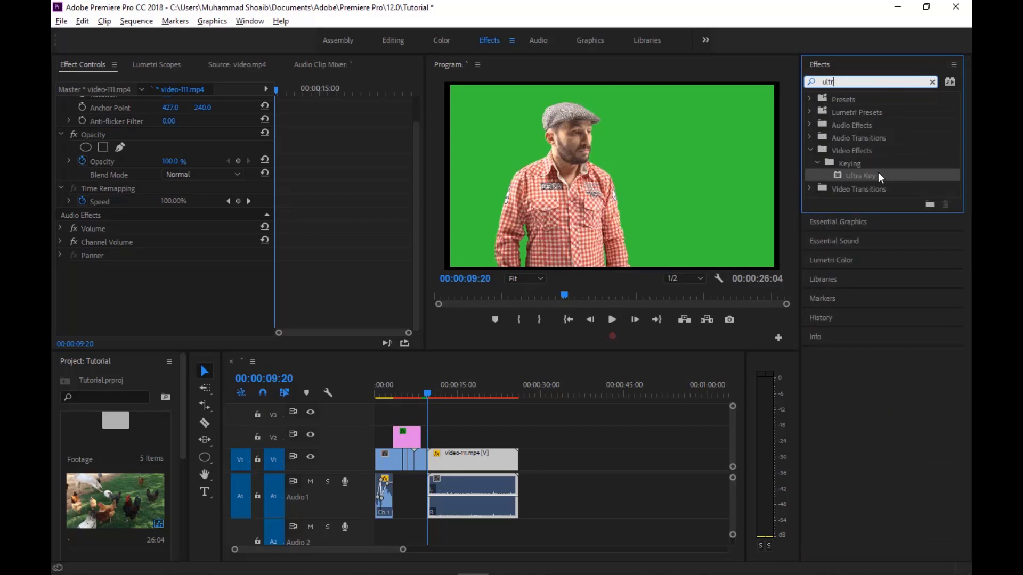
pyautogui.click(811, 152)
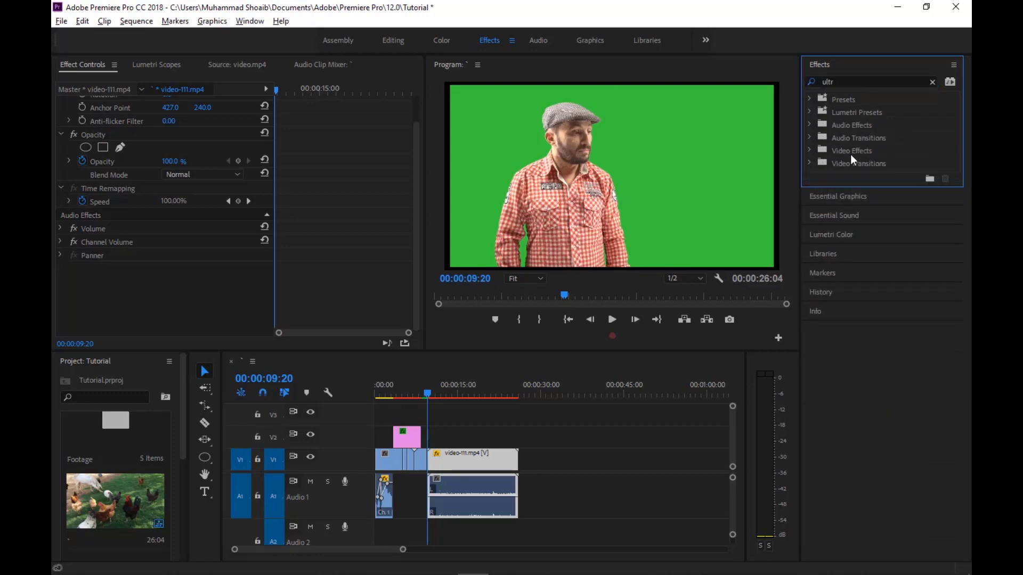
pyautogui.click(811, 151)
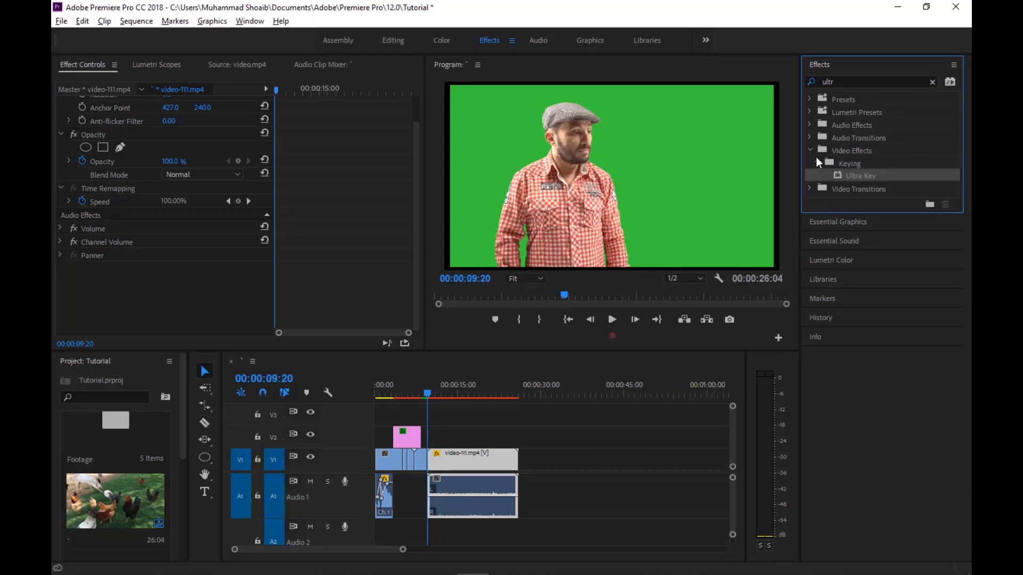
pyautogui.click(816, 158)
pyautogui.doubleClick(868, 177)
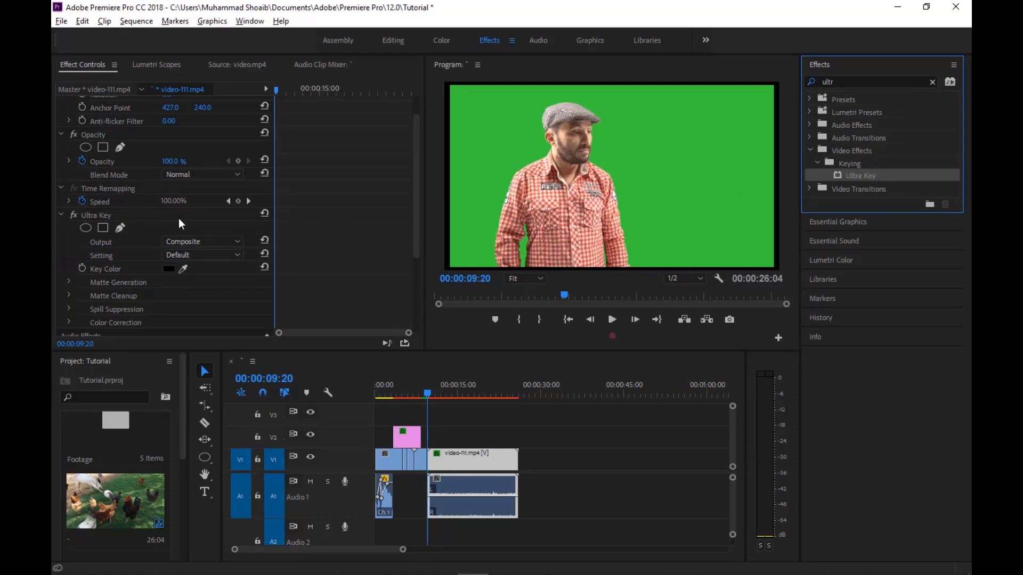
pyautogui.click(184, 268)
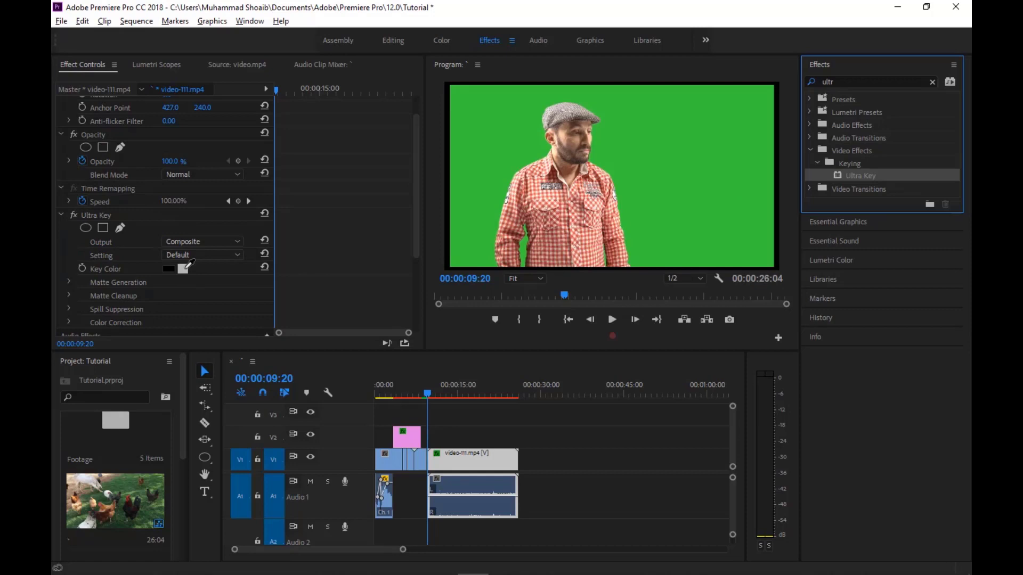
pyautogui.click(479, 160)
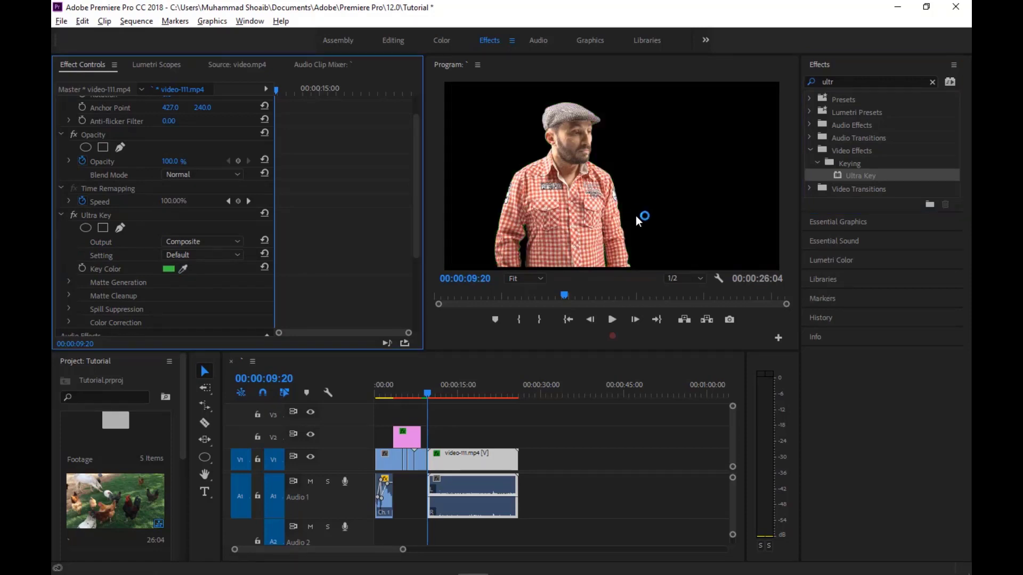
# Set Ultra Key's color correction to saturation 113 and luminance 118, and switch its output to Alpha Channel.
pyautogui.scroll(-2, 75, 277)
pyautogui.click(70, 267)
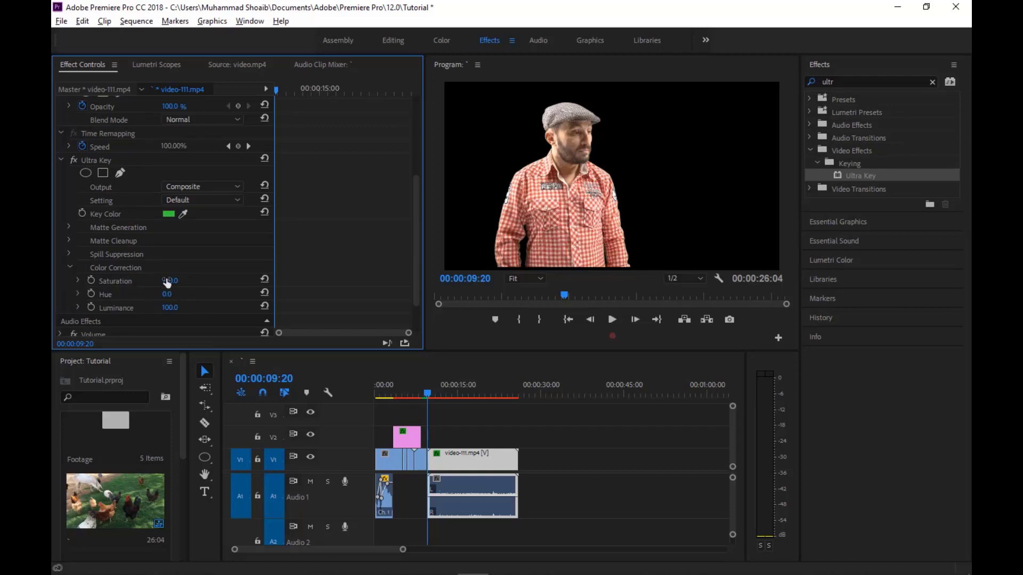
pyautogui.moveTo(166, 281)
pyautogui.mouseDown()
pyautogui.moveTo(183, 283)
pyautogui.moveTo(168, 281)
pyautogui.mouseUp()
pyautogui.scroll(3, 181, 285)
pyautogui.click(203, 250)
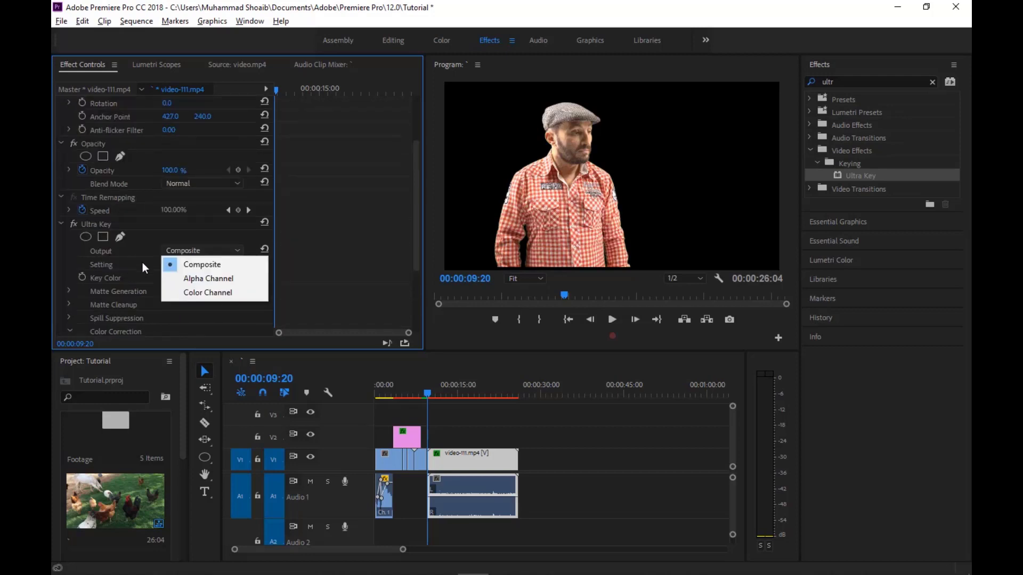
pyautogui.click(214, 283)
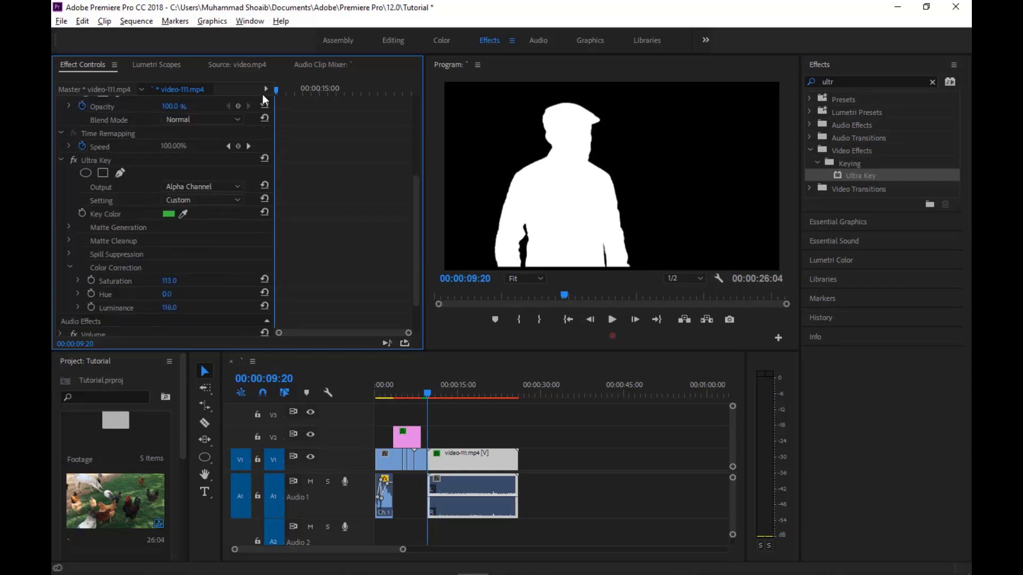
# Open the media export settings for the sequence, keep the H.264 format, and choose the YouTube 1080p HD preset.
pyautogui.click(61, 21)
pyautogui.moveTo(240, 413)
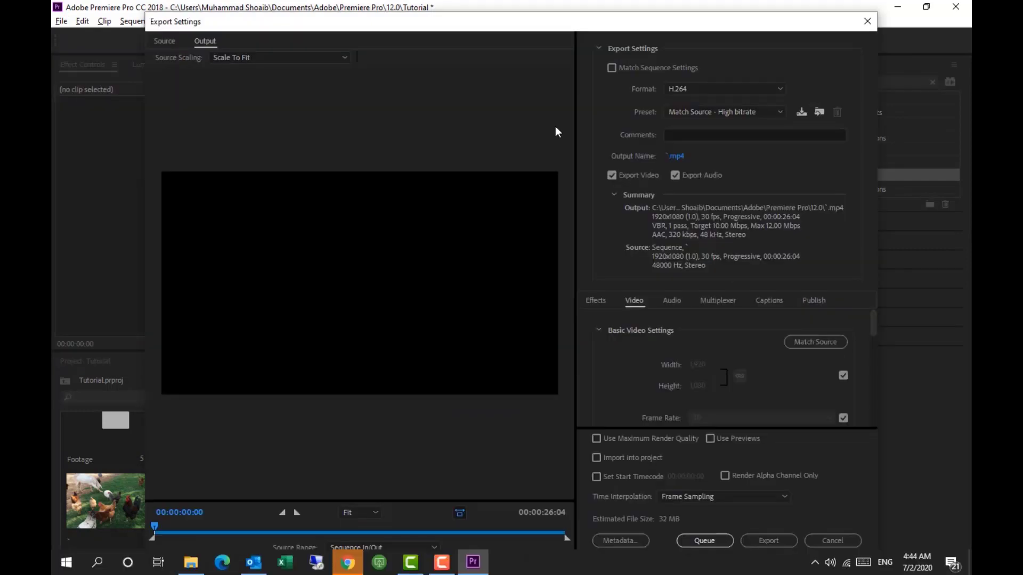
pyautogui.click(749, 90)
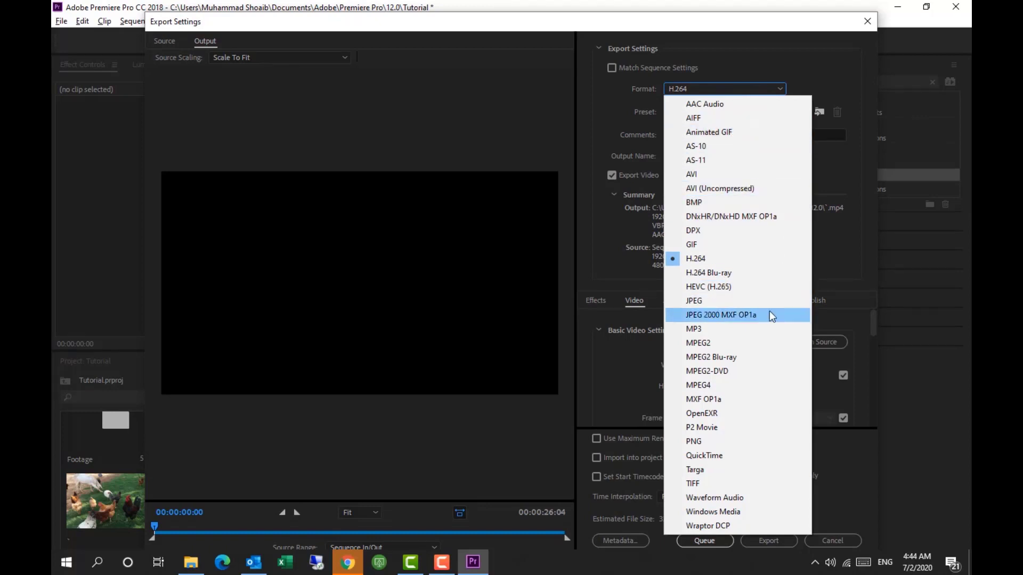
pyautogui.click(758, 259)
pyautogui.click(755, 113)
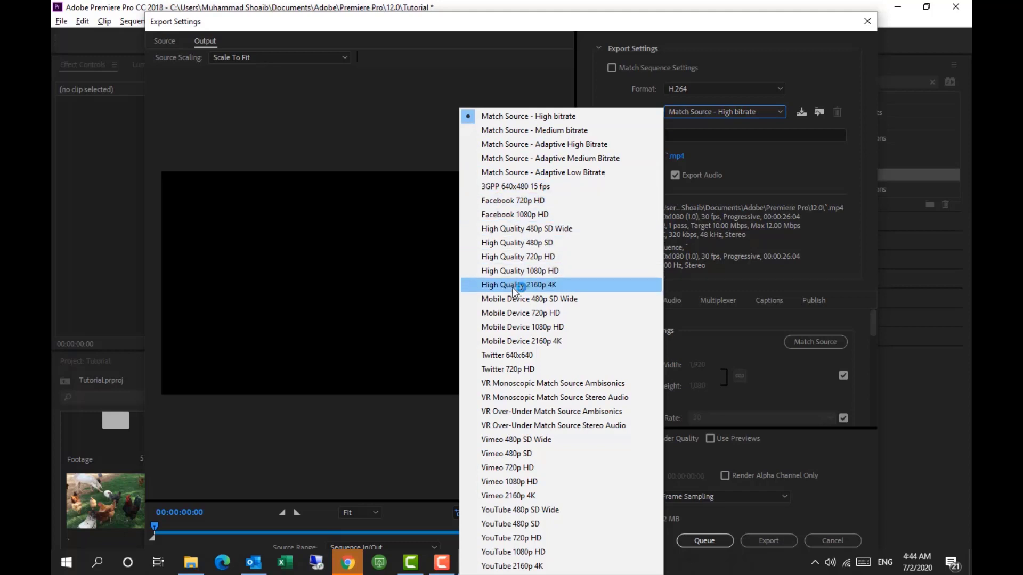
pyautogui.click(547, 553)
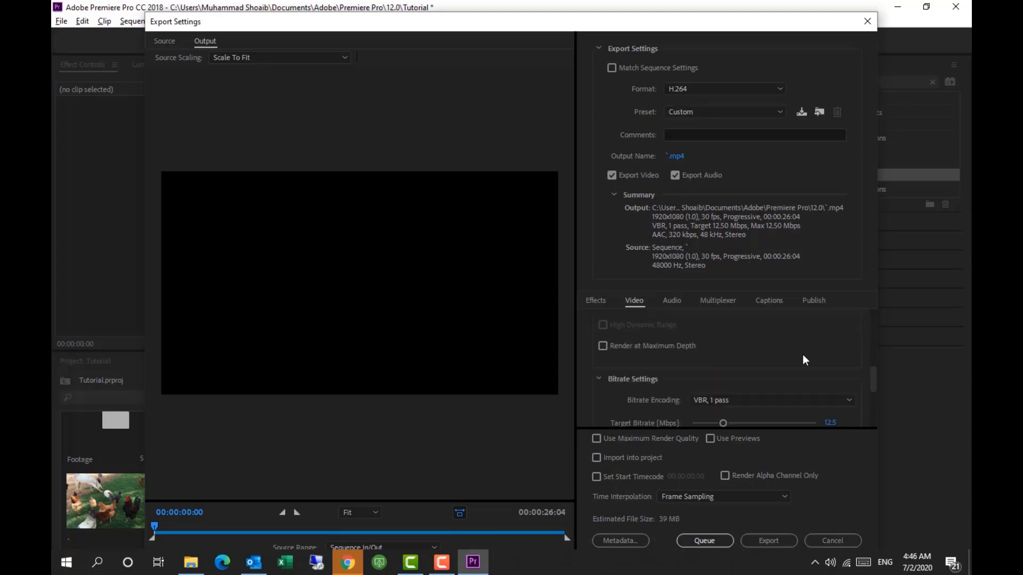
# Raise the export's maximum bitrate to about 42.98 Mbps and set the target bitrate to 12 Mbps.
pyautogui.scroll(-1, 803, 353)
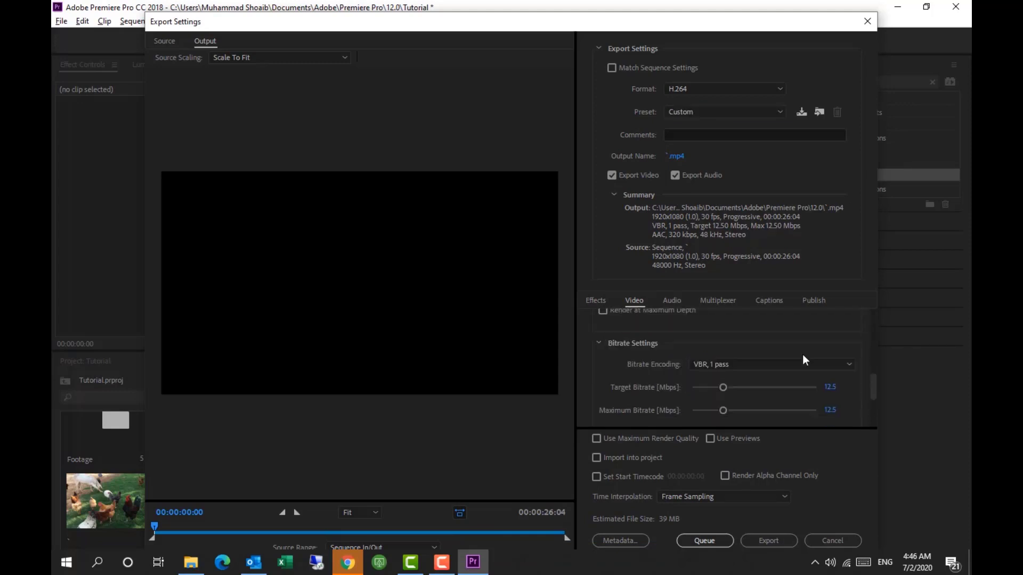
pyautogui.scroll(-1, 803, 354)
pyautogui.scroll(-1, 802, 354)
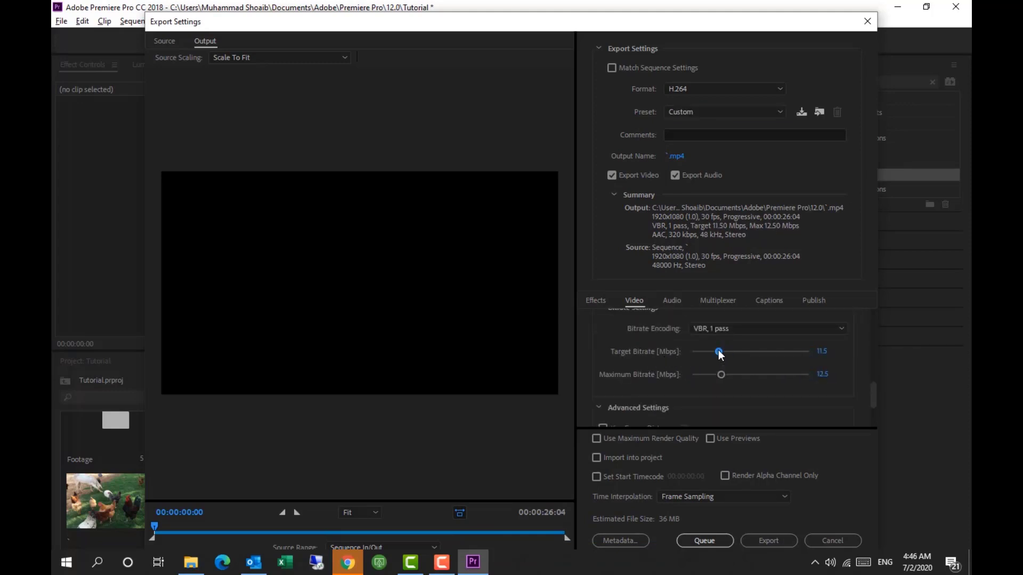
pyautogui.moveTo(718, 352); pyautogui.dragTo(794, 363)
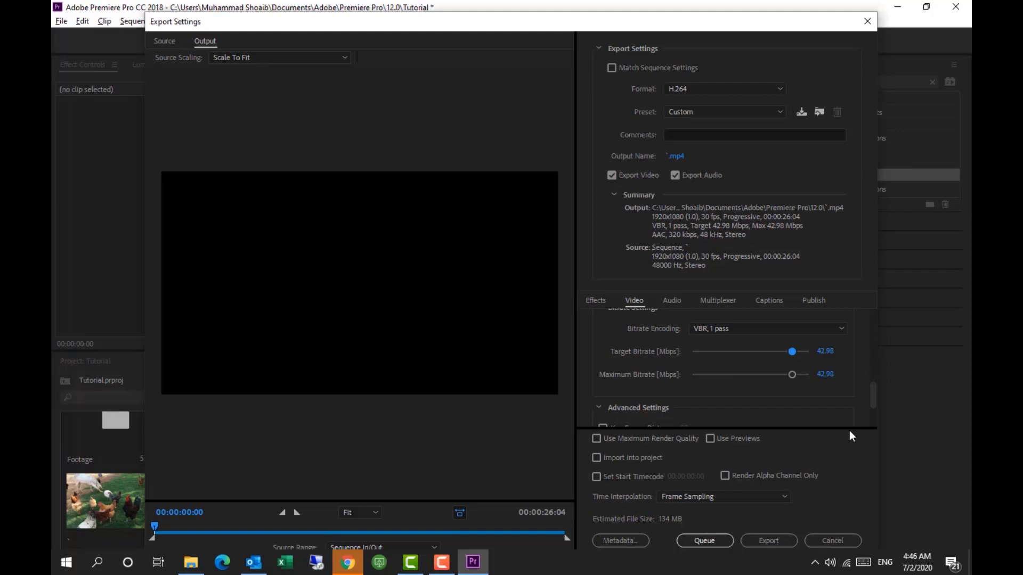
pyautogui.moveTo(794, 356); pyautogui.dragTo(725, 354)
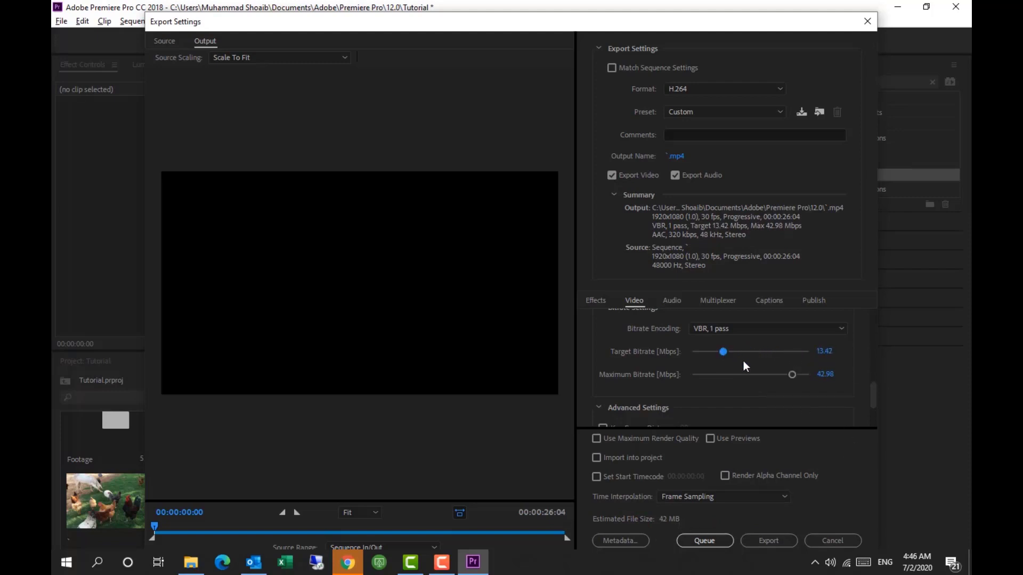
pyautogui.click(827, 353)
pyautogui.write('12')
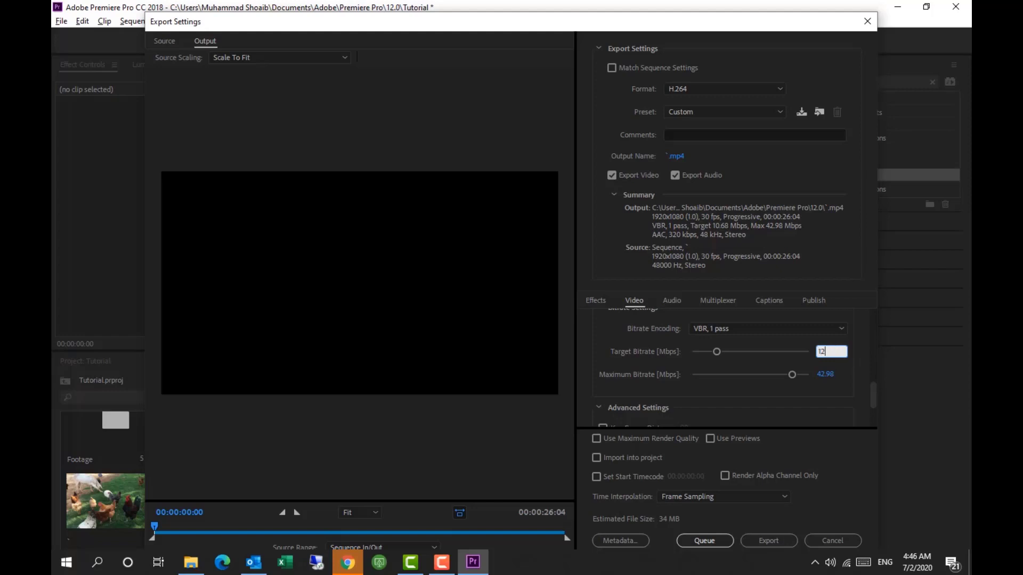
pyautogui.press('Tab')
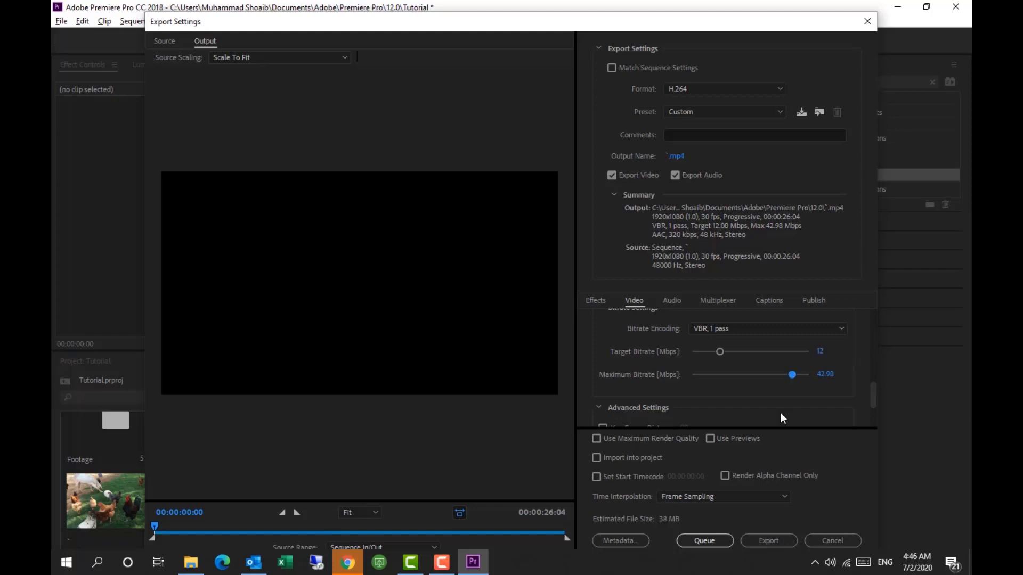
# Enable Use Maximum Render Quality and start exporting the sequence.
pyautogui.scroll(-3, 821, 415)
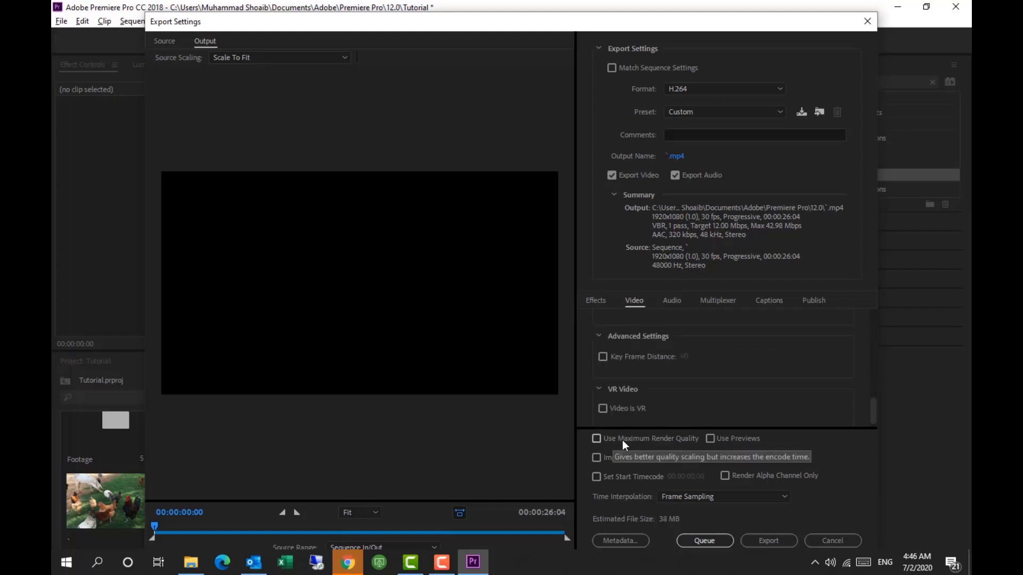
pyautogui.click(604, 440)
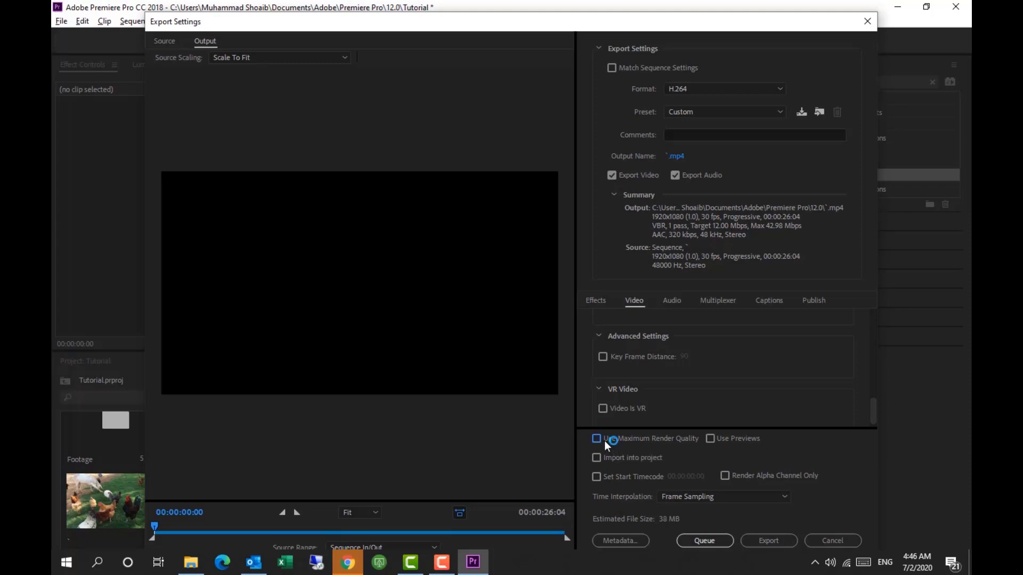
pyautogui.click(769, 539)
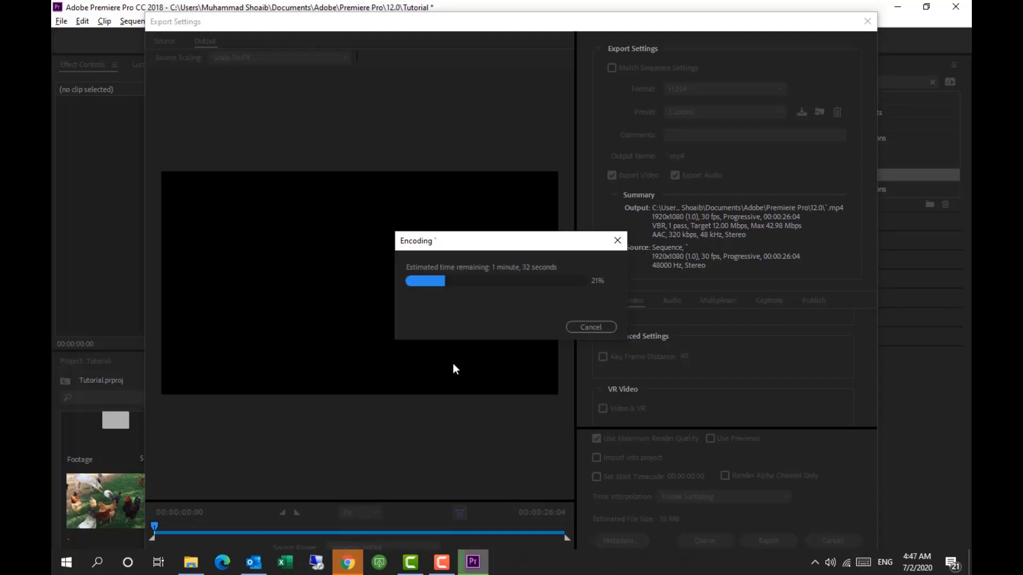